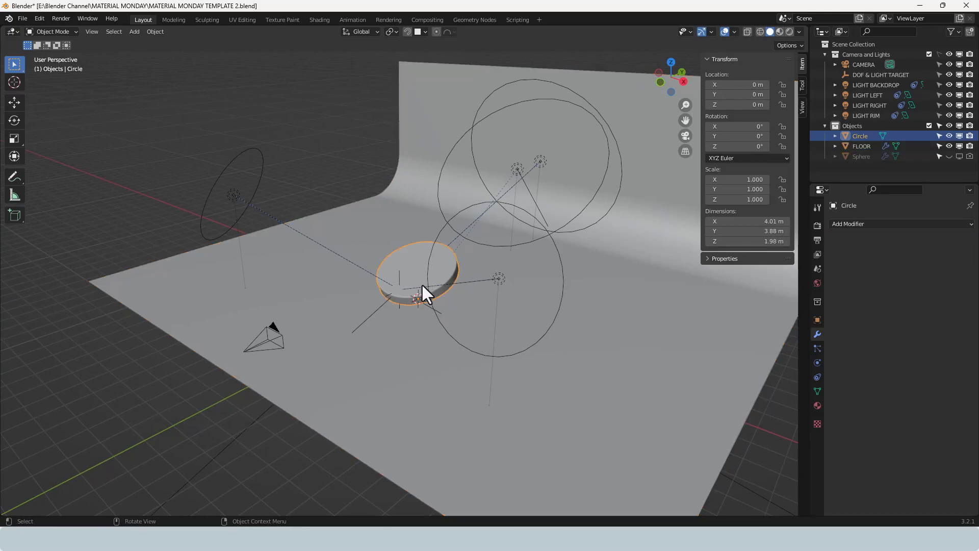
middle_click_drag(438, 284, 455, 289)
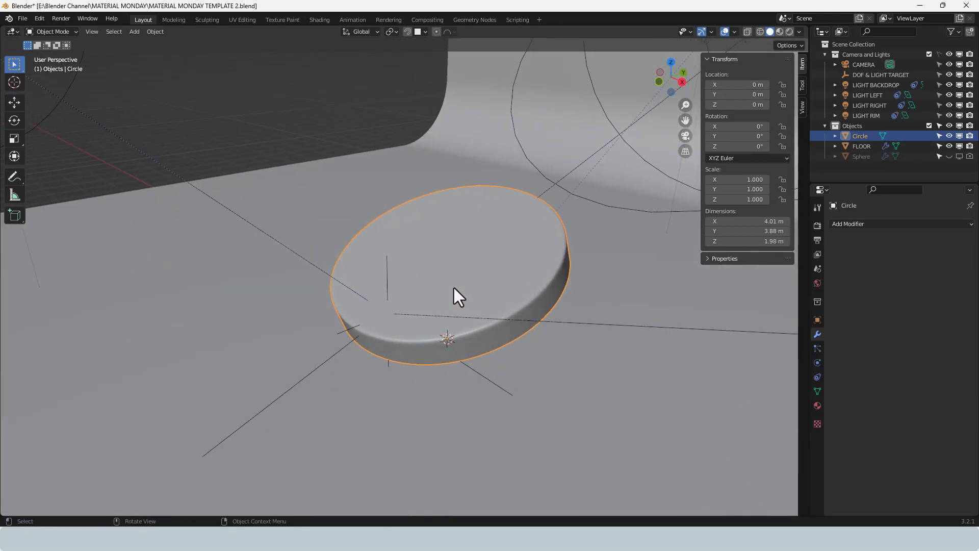
key("shift+a")
mouse_move(453, 287)
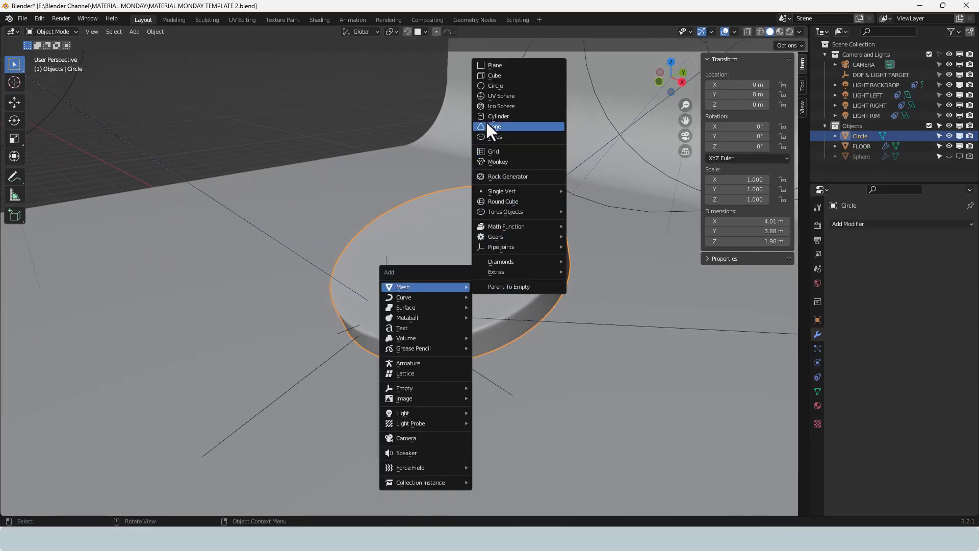
key("Escape")
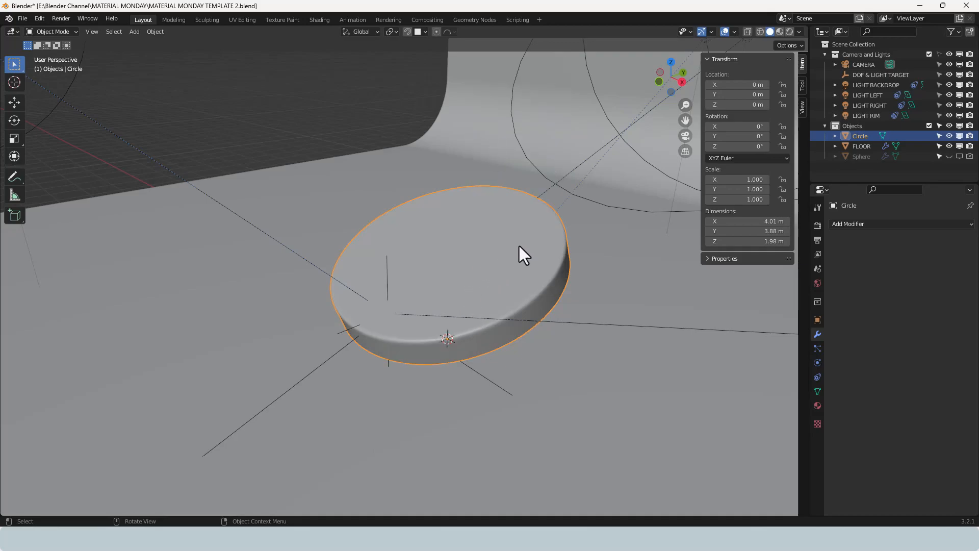
Inspect the disc's mesh in wireframe display and return the viewport to solid shading
key("shift+z")
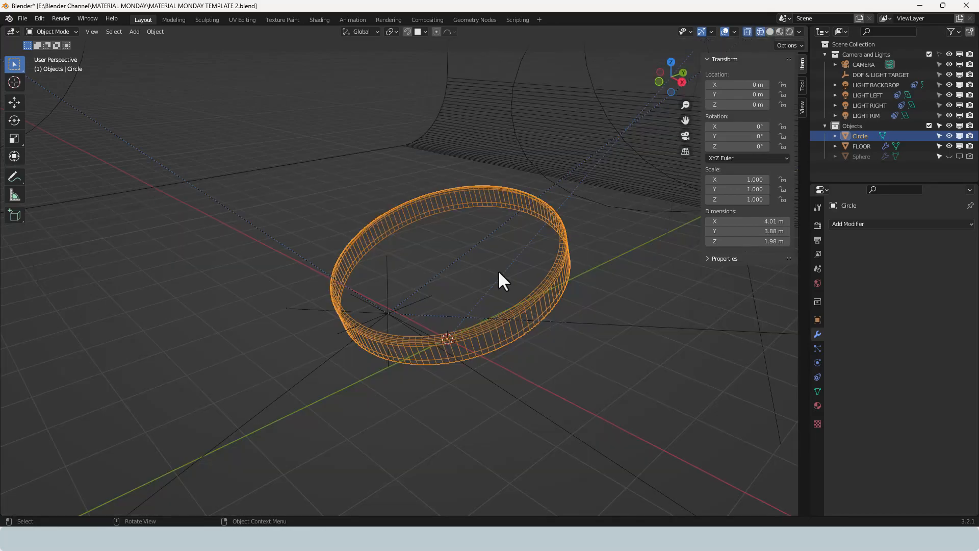
scroll(510, 326, "up", 1)
scroll(510, 325, "up", 1)
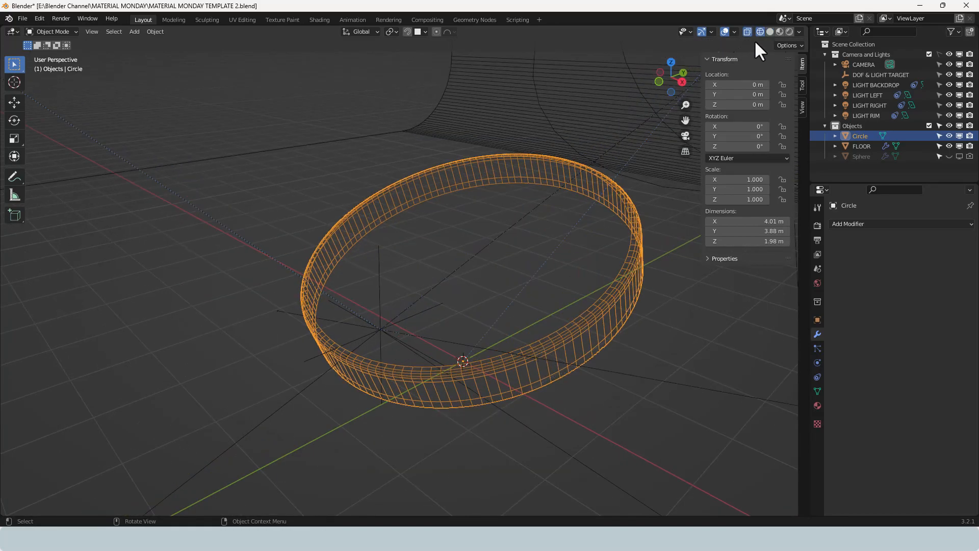
left_click(770, 32)
scroll(563, 250, "down", 5)
middle_click_drag(513, 269, 536, 264)
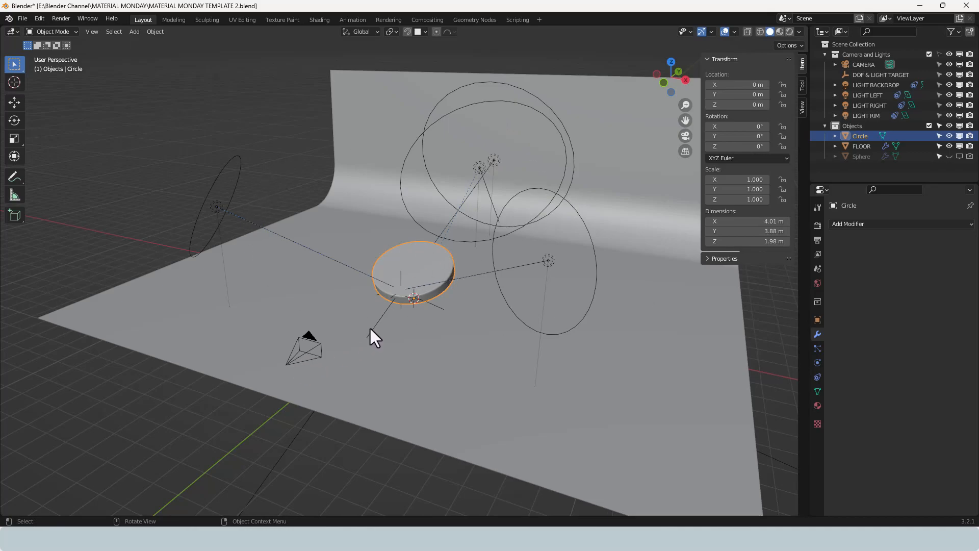
Switch to the Shading workspace and turn off denoising for final renders in the Cycles render settings
left_click(314, 20)
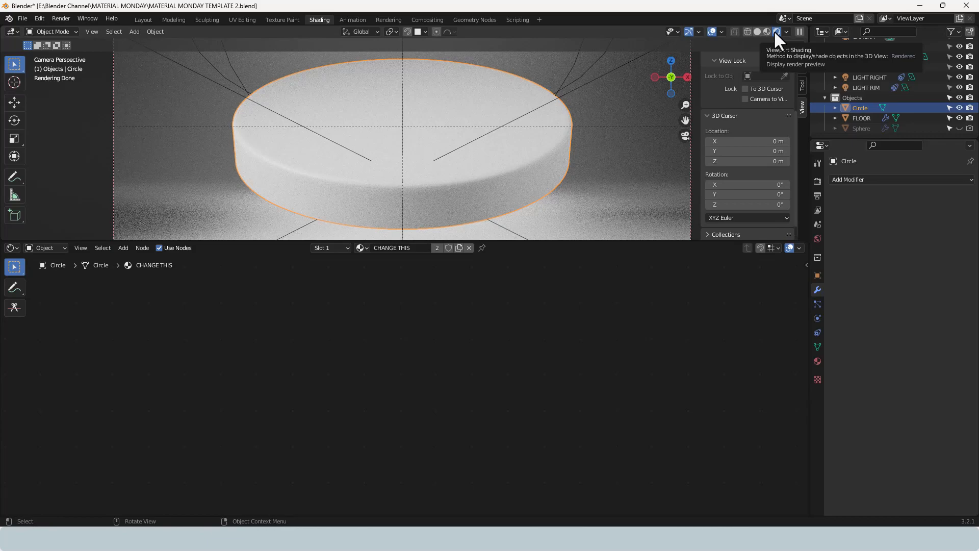
left_click(817, 181)
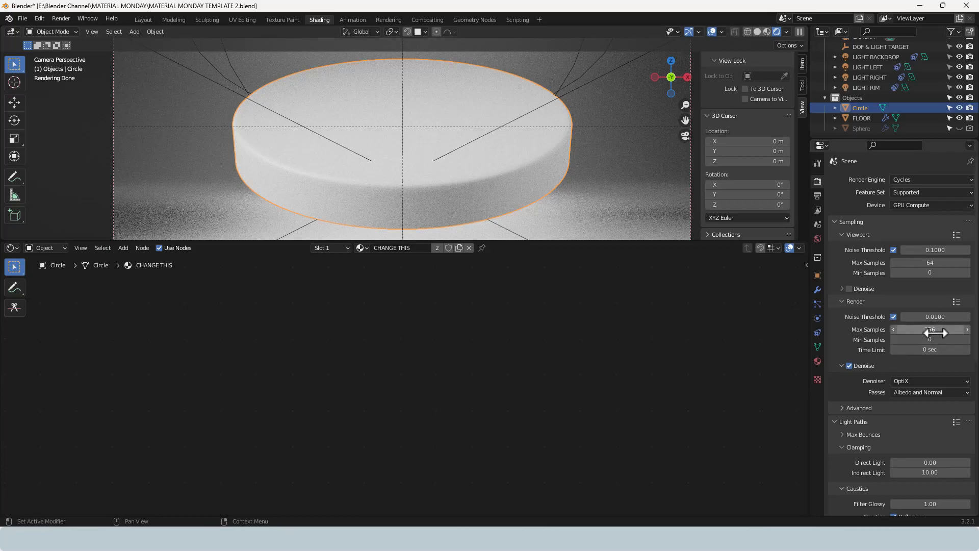
left_click(849, 366)
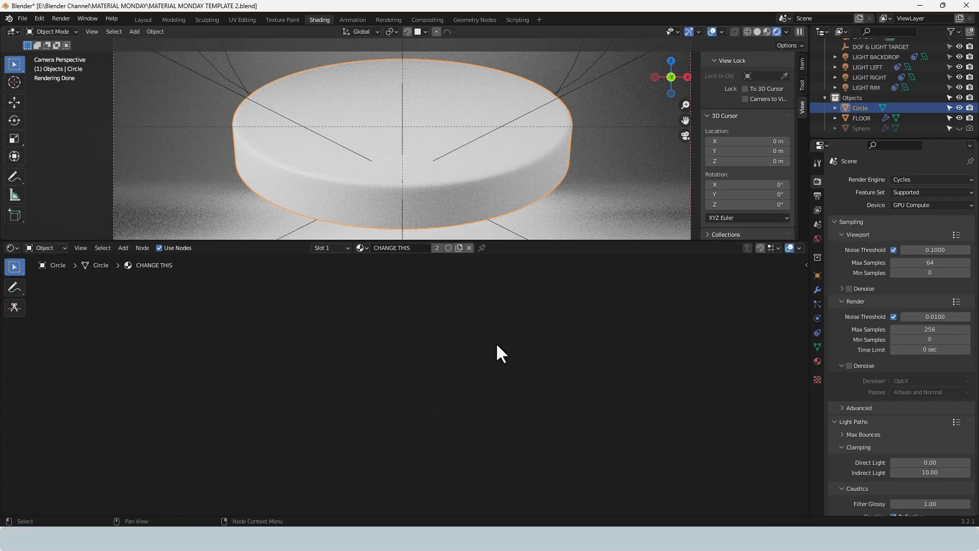
Add a Noise Texture node to the CHANGE THIS material and connect its Fac output to the Principled BSDF's Base Color
key("Home")
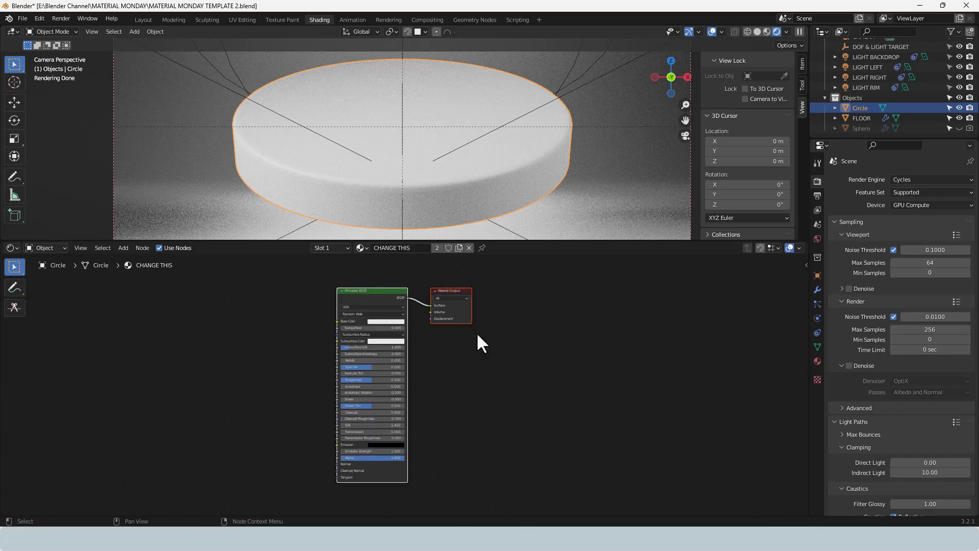
middle_click_drag(478, 331, 703, 347)
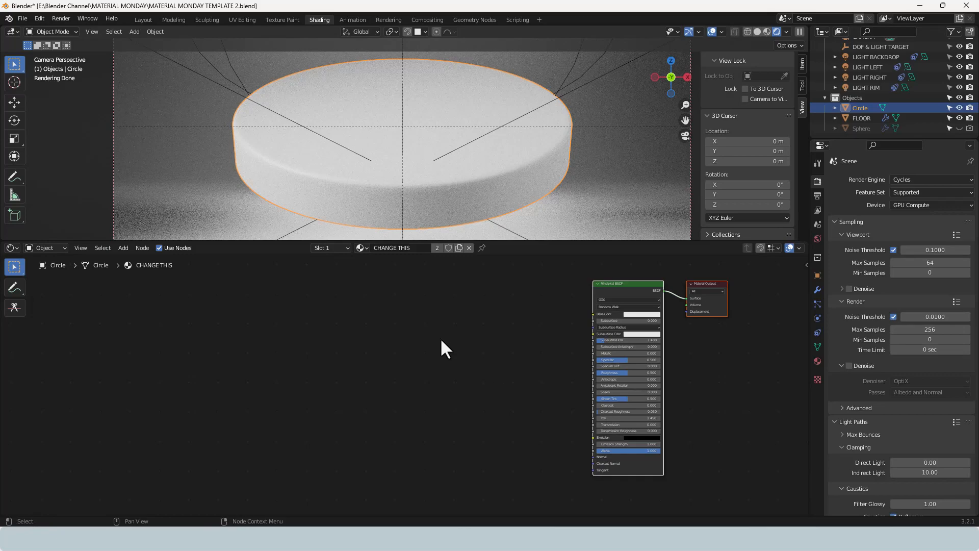
middle_click_drag(440, 338, 440, 340)
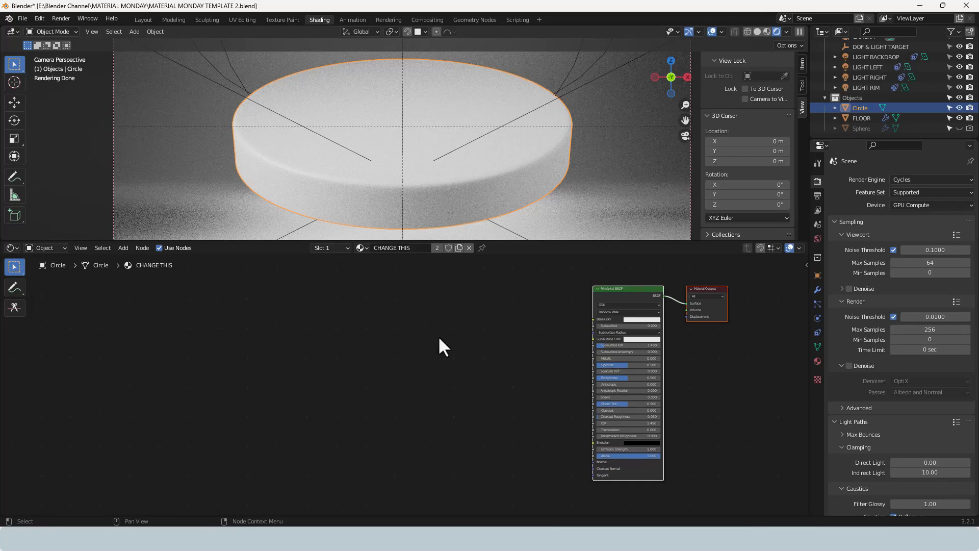
key("shift+a")
left_click(432, 329)
type("NOISE")
key("Down")
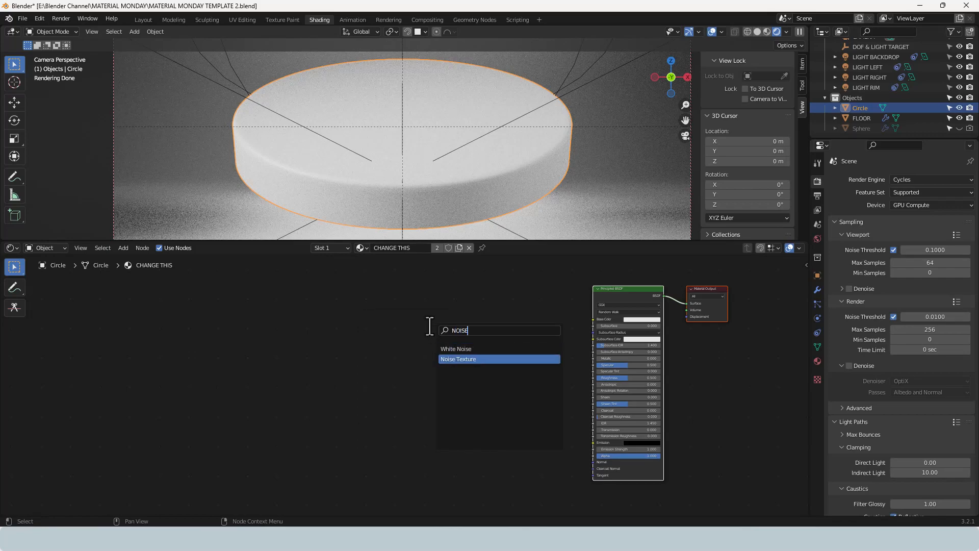
key("Return")
left_click(345, 293)
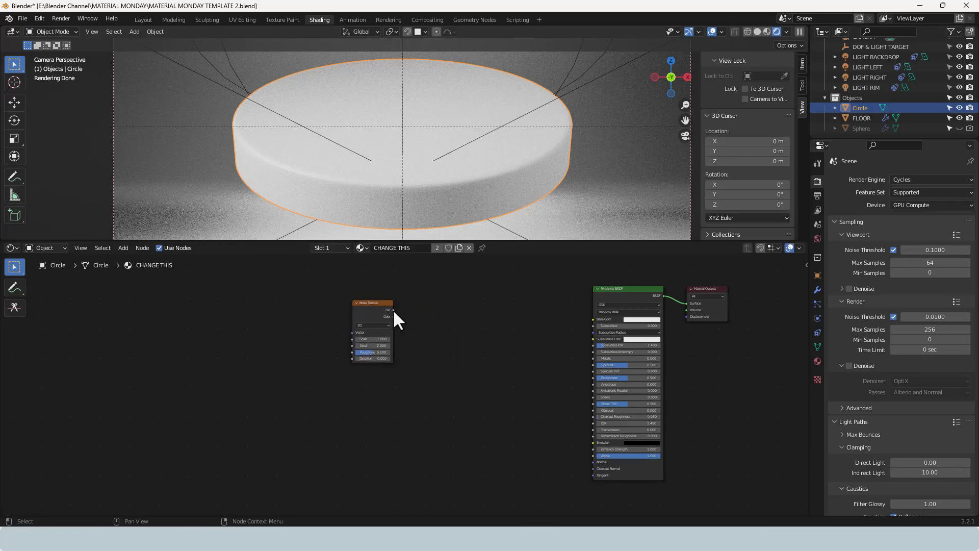
left_click_drag(393, 309, 592, 319)
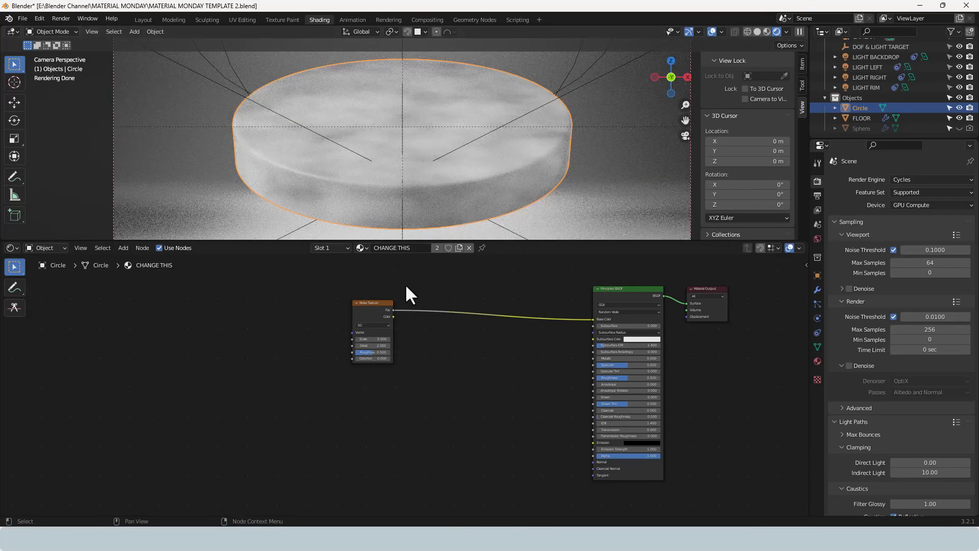
Insert a ColorRamp node on the link between the Noise Texture and the Principled BSDF's Base Color
key("shift+a")
left_click(440, 356)
type("cOL")
key("Return")
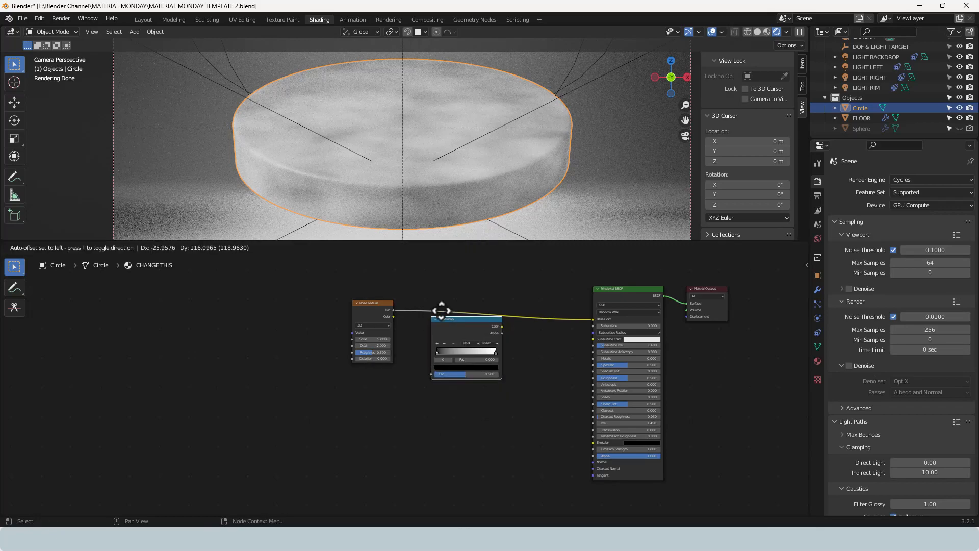
left_click(424, 299)
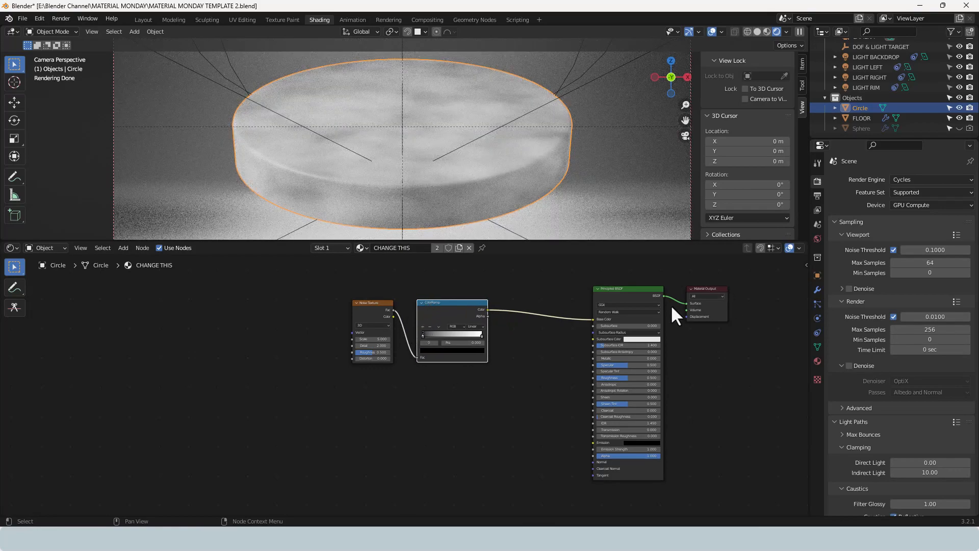
Add Texture Coordinate and Mapping nodes ahead of the Noise Texture and feed the Mapping's Vector from the Object coordinates
middle_click_drag(461, 384, 451, 386)
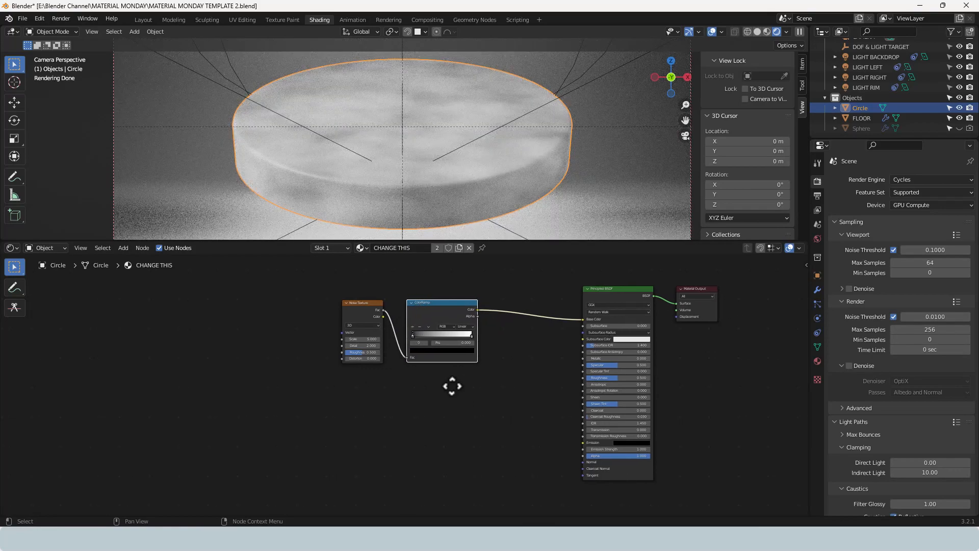
left_click(365, 311)
key("ctrl+t")
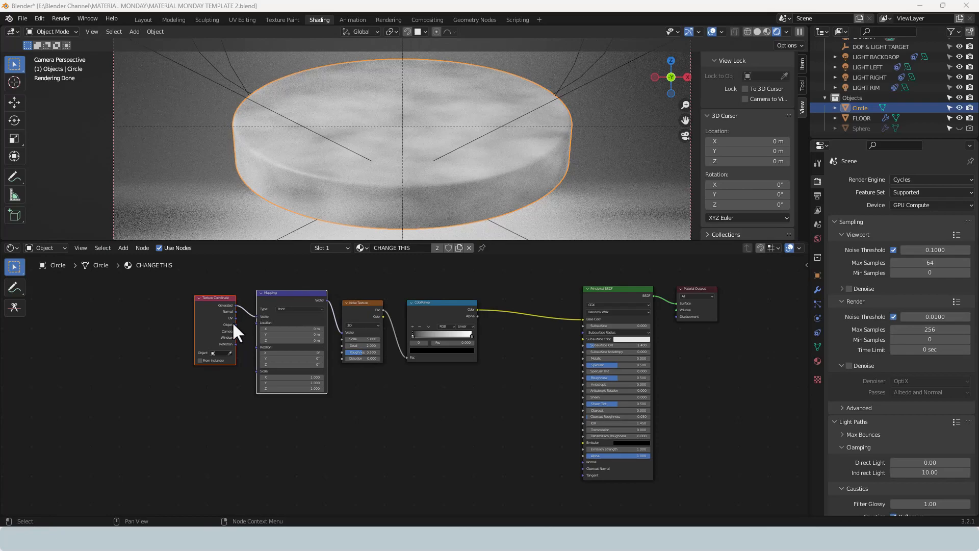
left_click_drag(235, 325, 256, 316)
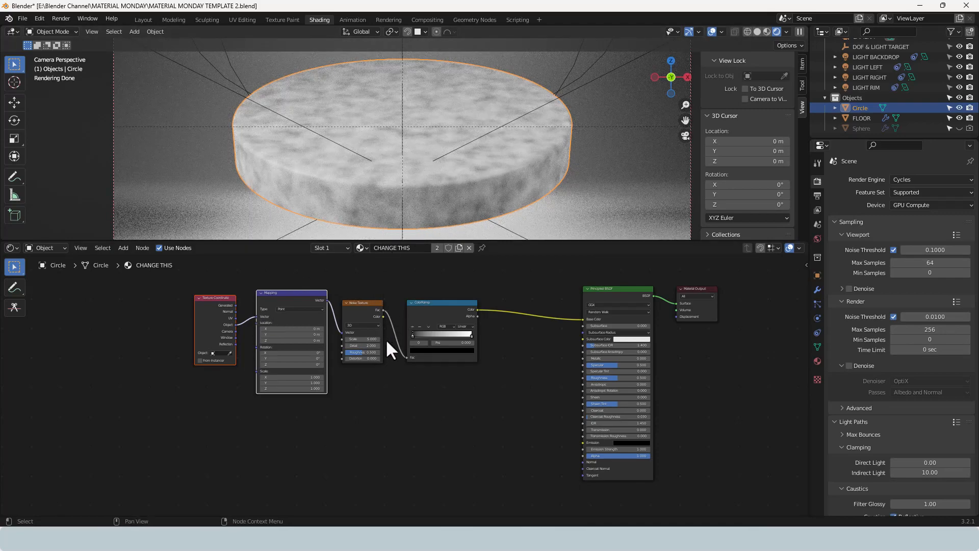
Flip the ColorRamp's gradient and set its black stop to position 0.53
scroll(429, 393, "down", 1)
middle_click_drag(430, 393, 430, 393)
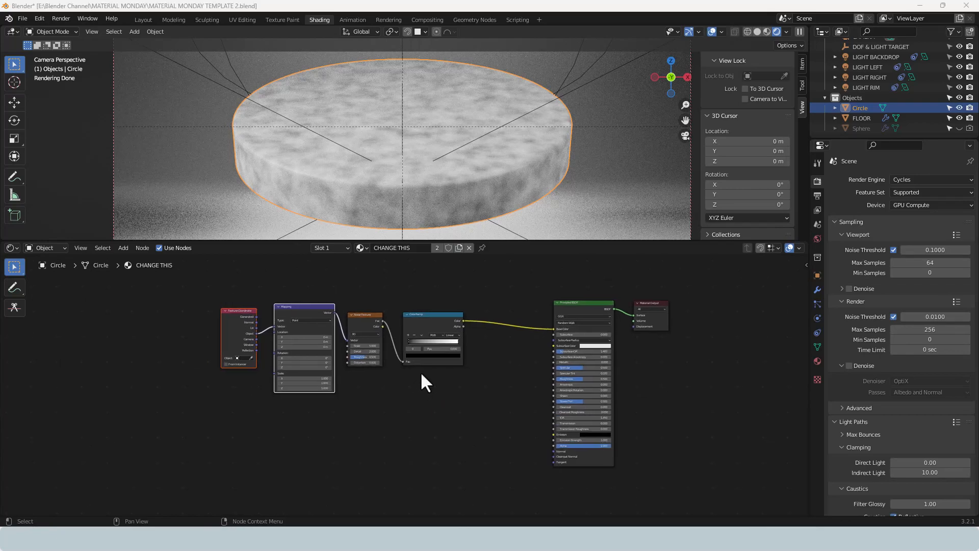
scroll(439, 358, "up", 3)
middle_click_drag(440, 356, 418, 403)
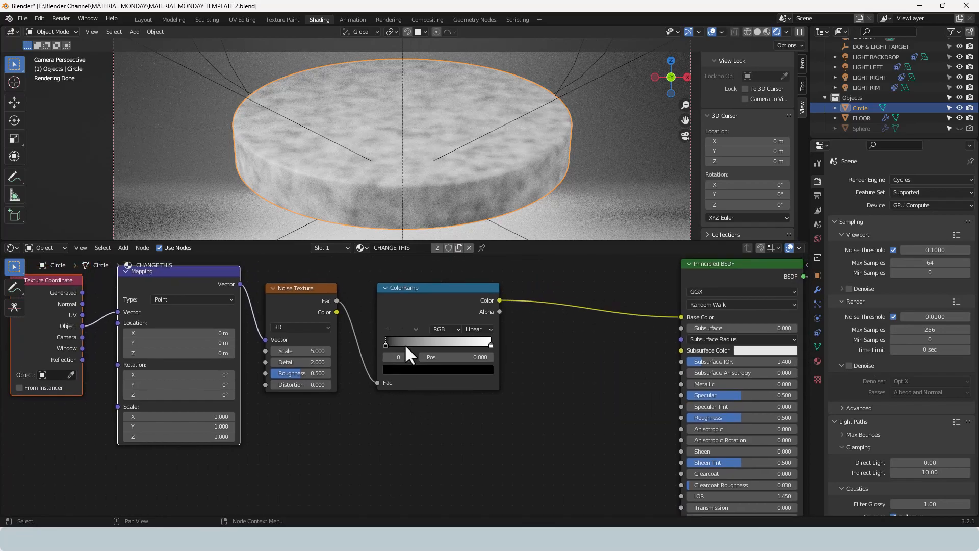
left_click(417, 328)
left_click(422, 339)
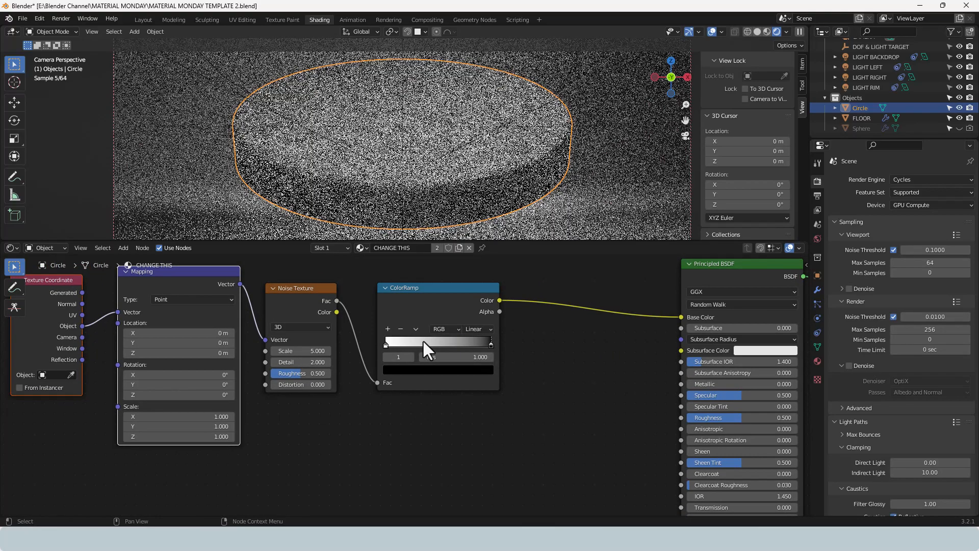
left_click(464, 357)
type(".53")
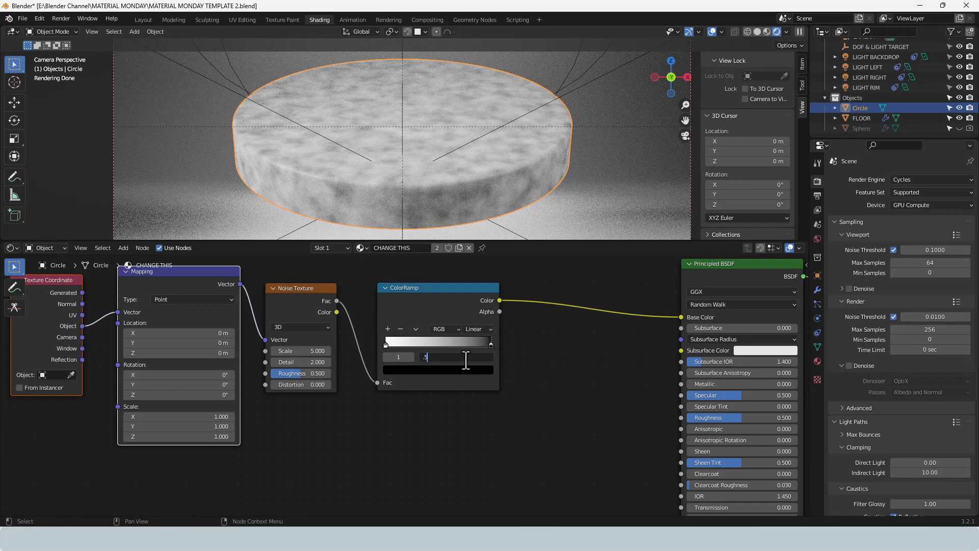
key("Return")
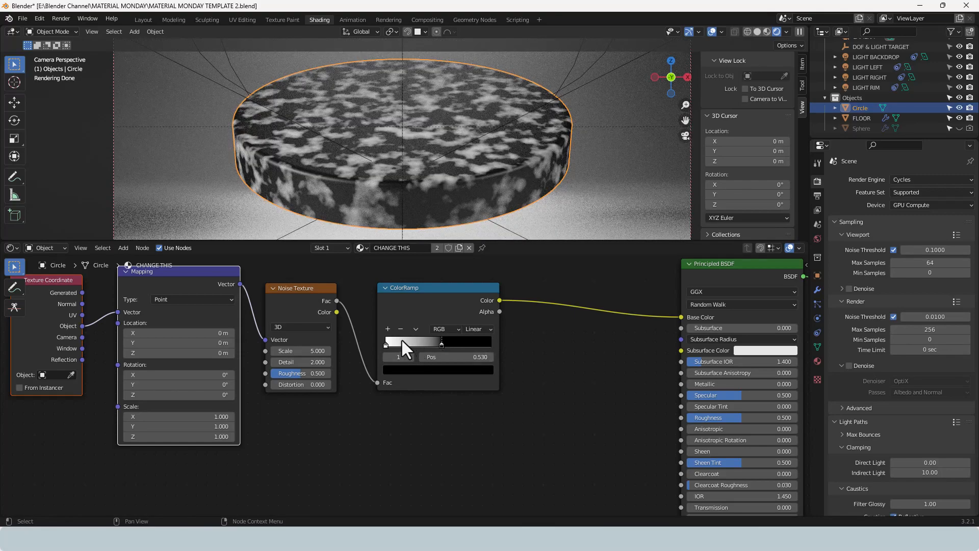
Set the ColorRamp's white stop to position 0.35
left_click_drag(386, 344, 421, 345)
left_click(424, 356)
key("BackSpace")
type(".3")
key("Return")
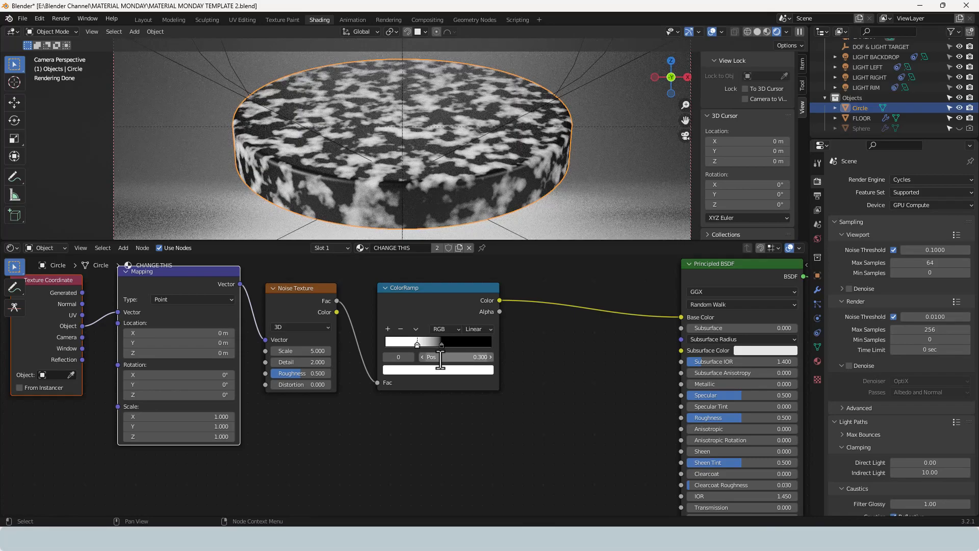
left_click(454, 358)
key("BackSpace")
type(".35")
key("Return")
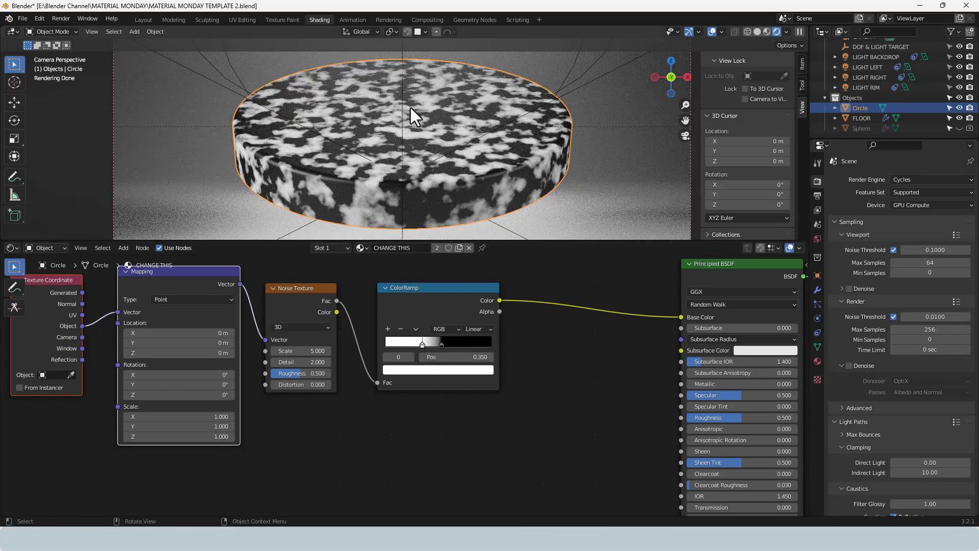
Duplicate the Noise Texture and ColorRamp nodes together and place the copies directly below the originals
scroll(445, 416, "down", 3)
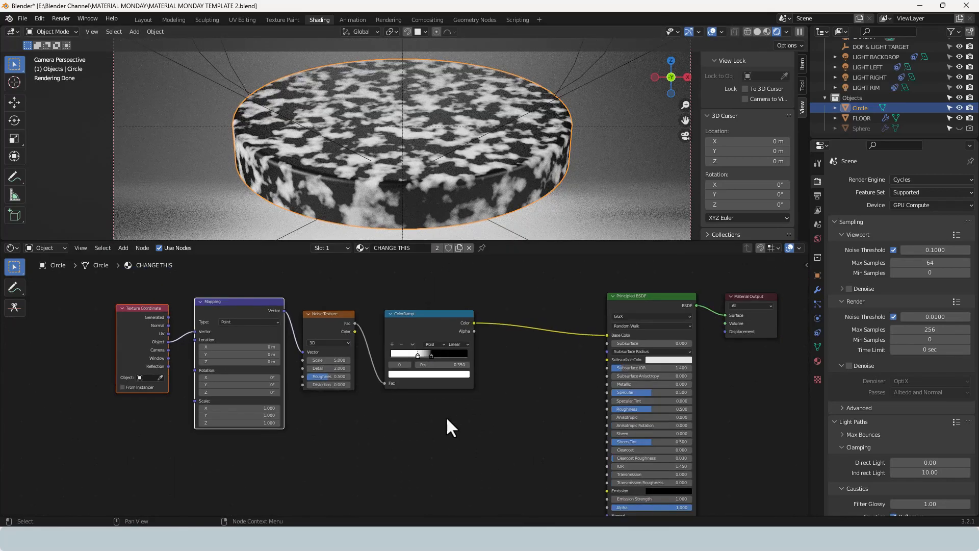
scroll(442, 416, "down", 1)
middle_click_drag(430, 409, 477, 397)
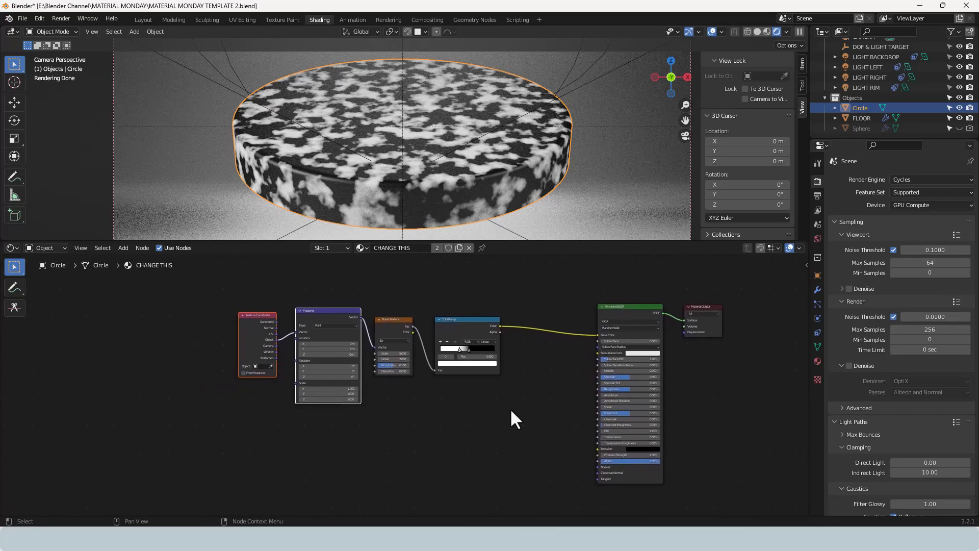
left_click_drag(491, 411, 398, 331)
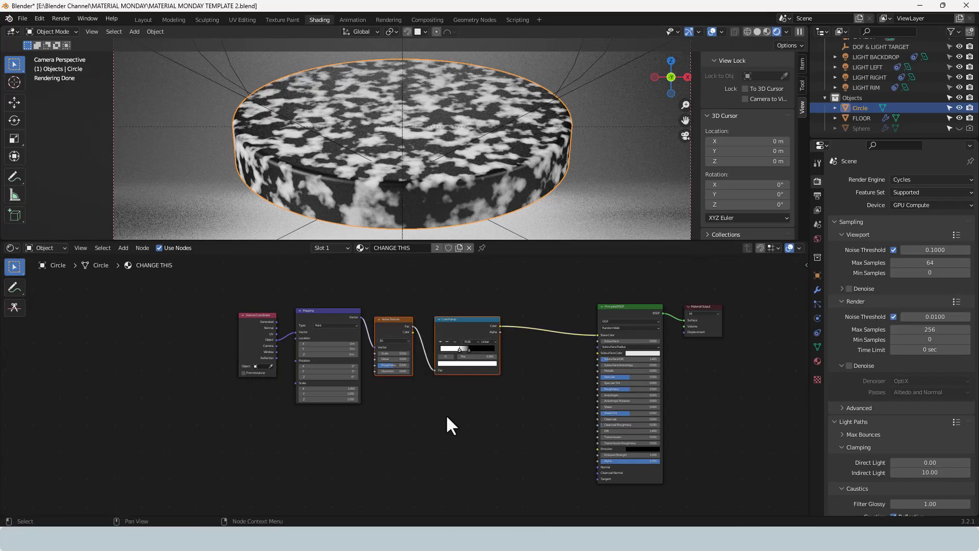
key("shift+d")
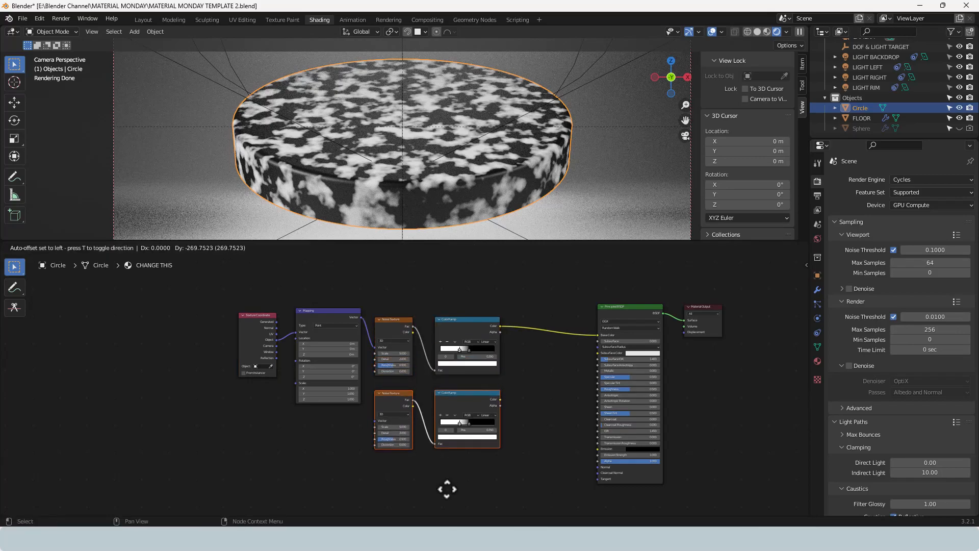
left_click(446, 489)
Connect the Mapping's Vector output to the duplicated Noise Texture and move the Texture Coordinate and Mapping nodes lower, between both branches
left_click_drag(361, 317, 375, 419)
left_click_drag(223, 304, 345, 368)
left_click_drag(329, 314, 284, 375)
middle_click_drag(543, 357, 450, 350)
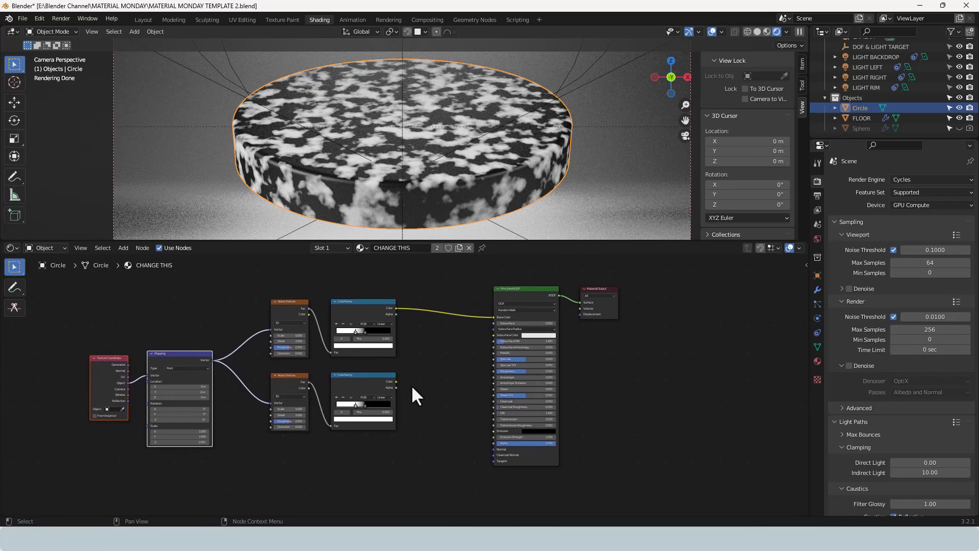
scroll(413, 385, "up", 2)
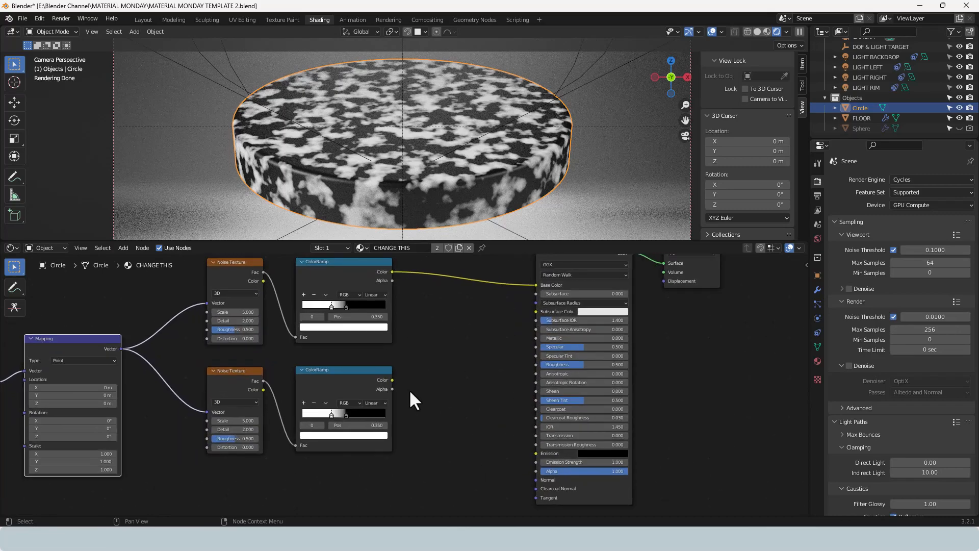
scroll(409, 390, "down", 2)
middle_click_drag(417, 366, 423, 388)
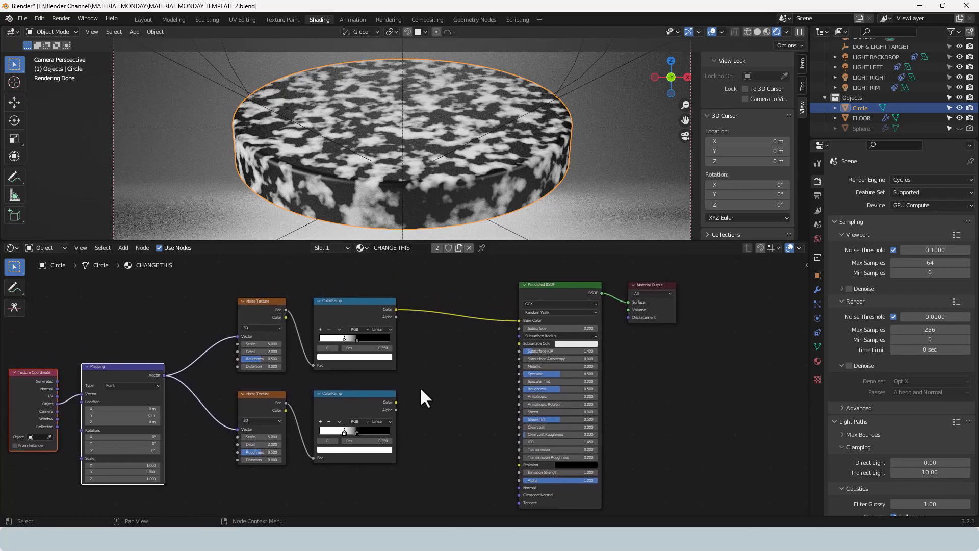
key("shift+a")
left_click(447, 348)
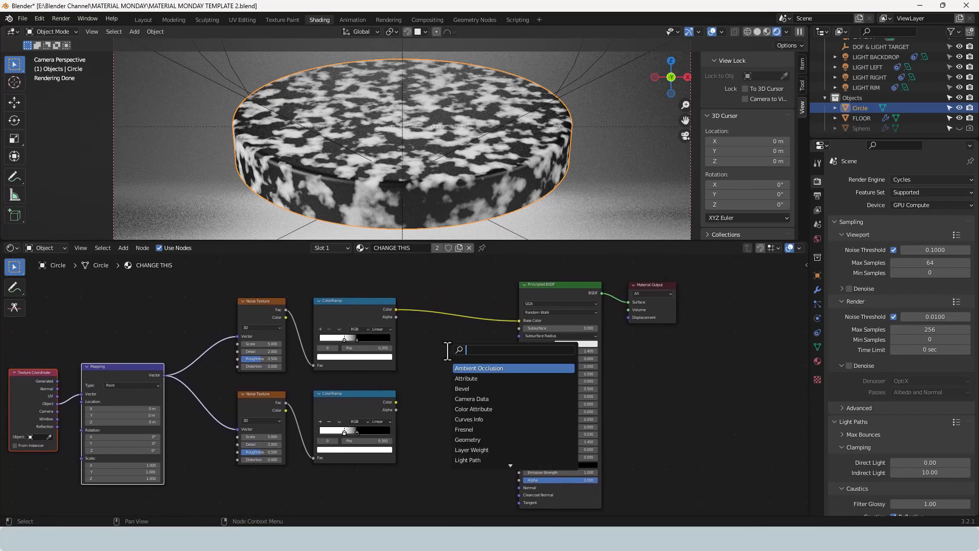
type("Mi")
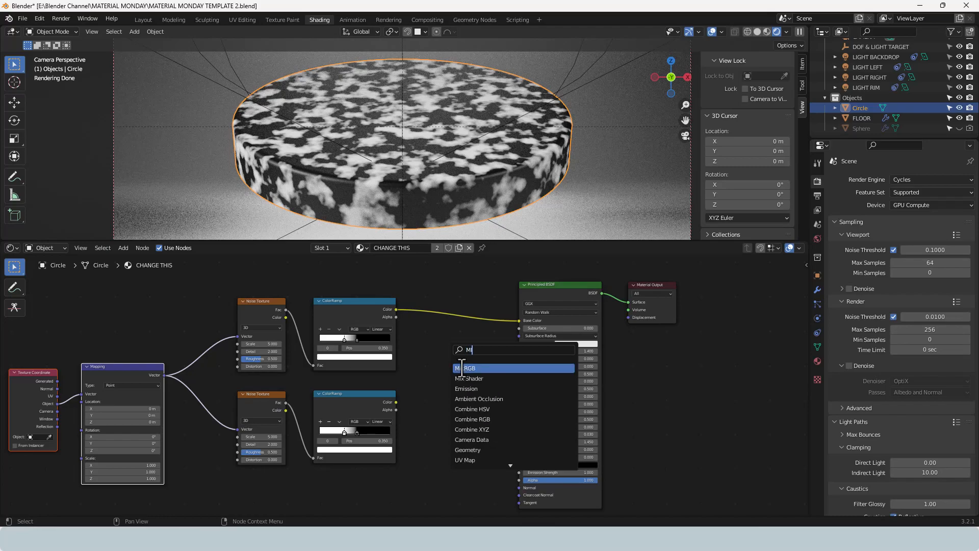
left_click(426, 332)
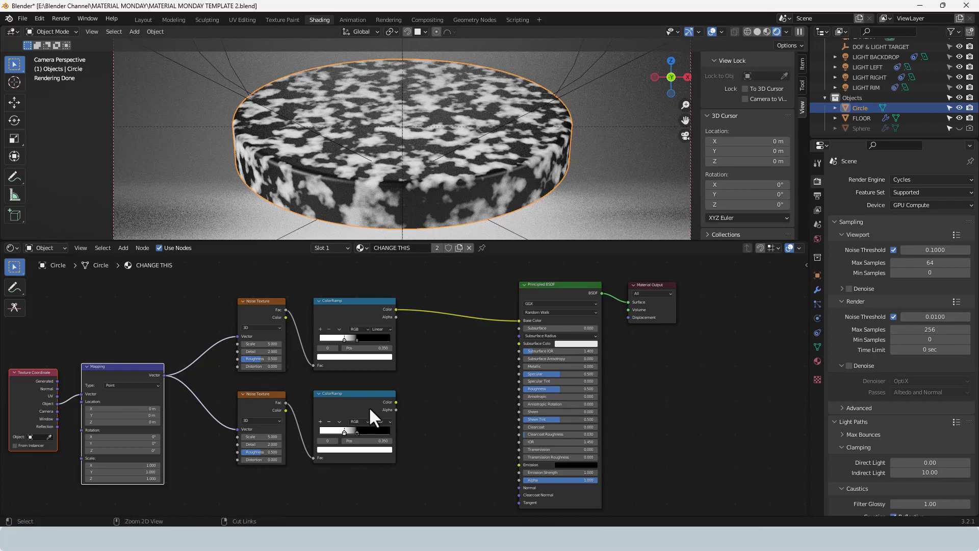
Combine the two ColorRamp colors with a new Mix node set to Add and place it just before the Principled BSDF
right_click_drag(368, 405, 374, 349, "ctrl+shift")
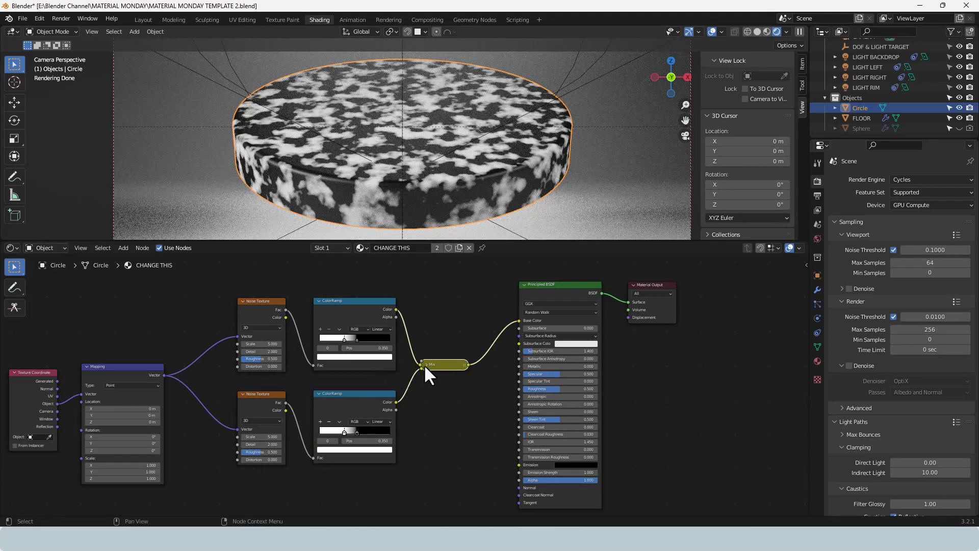
left_click(427, 364)
key("g")
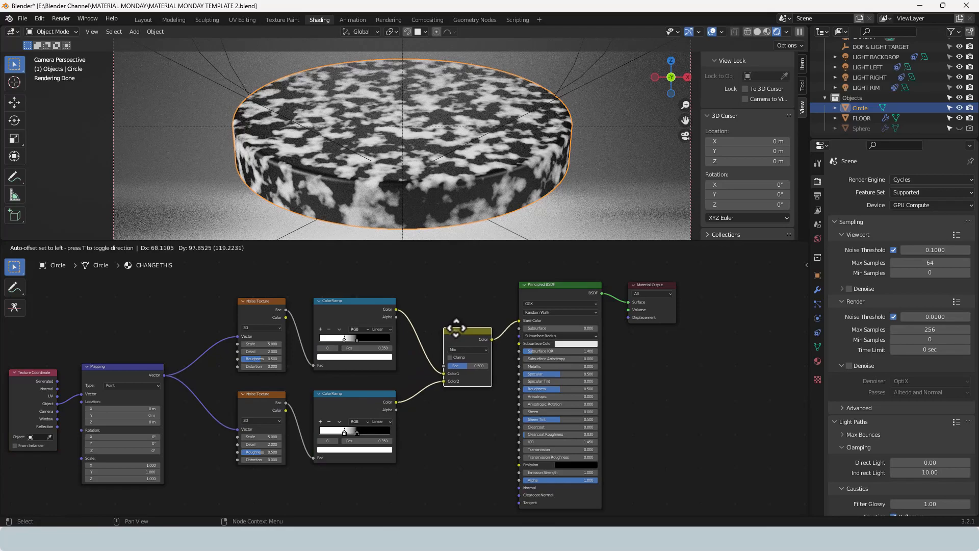
left_click(462, 322)
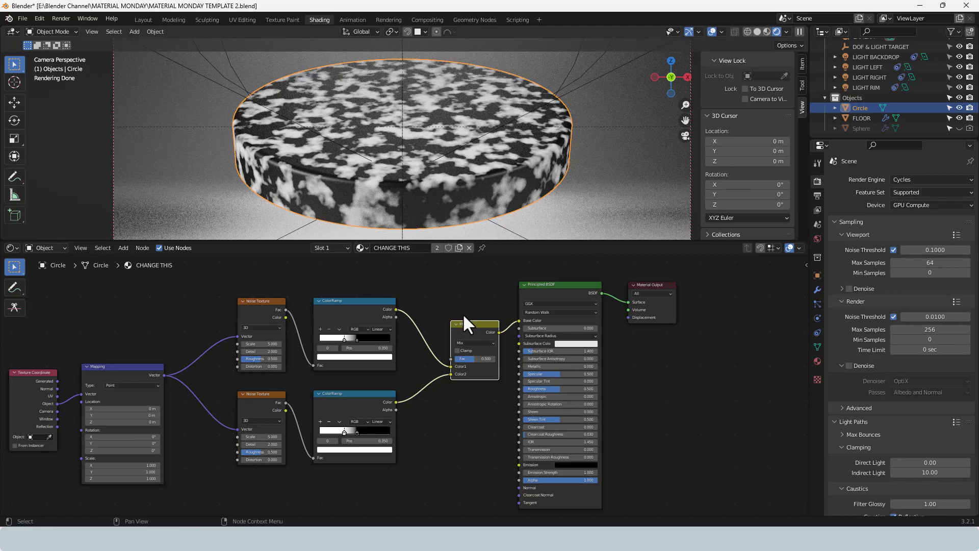
left_click(477, 342)
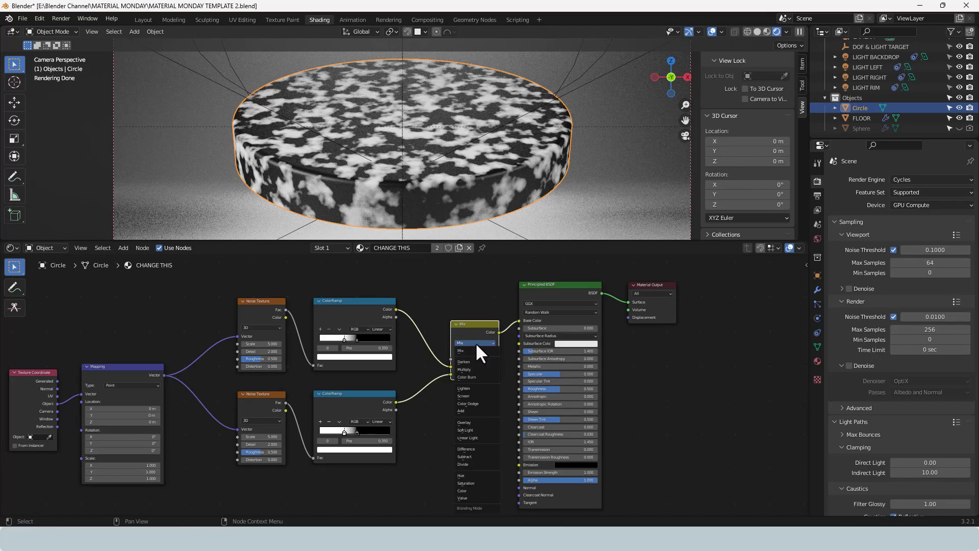
left_click(470, 409)
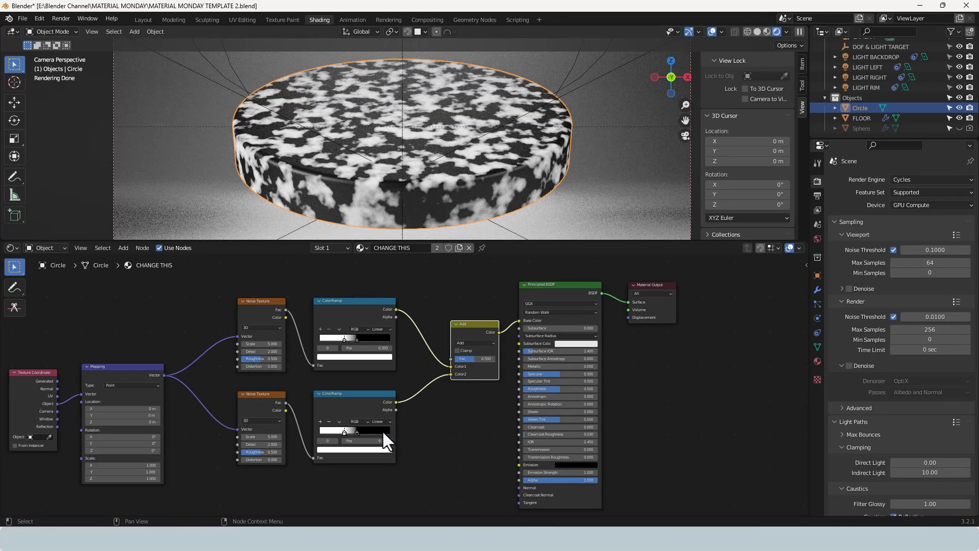
Set the lower ColorRamp's black stop to position 0.63 and its white stop to position 0.25
left_click(357, 433)
type("0.63")
key("Return")
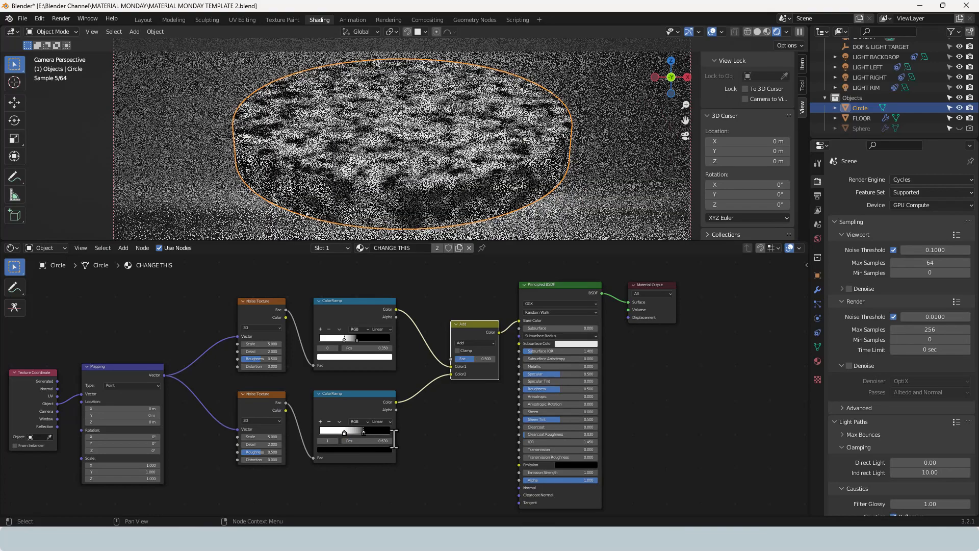
left_click(343, 432)
left_click(374, 441)
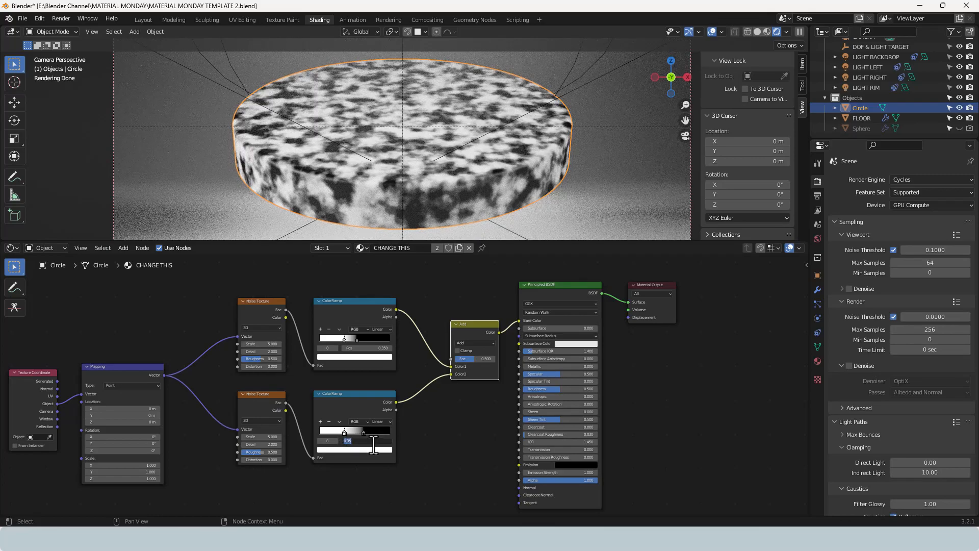
key("BackSpace")
type(".25")
key("Return")
scroll(421, 199, "up", 4)
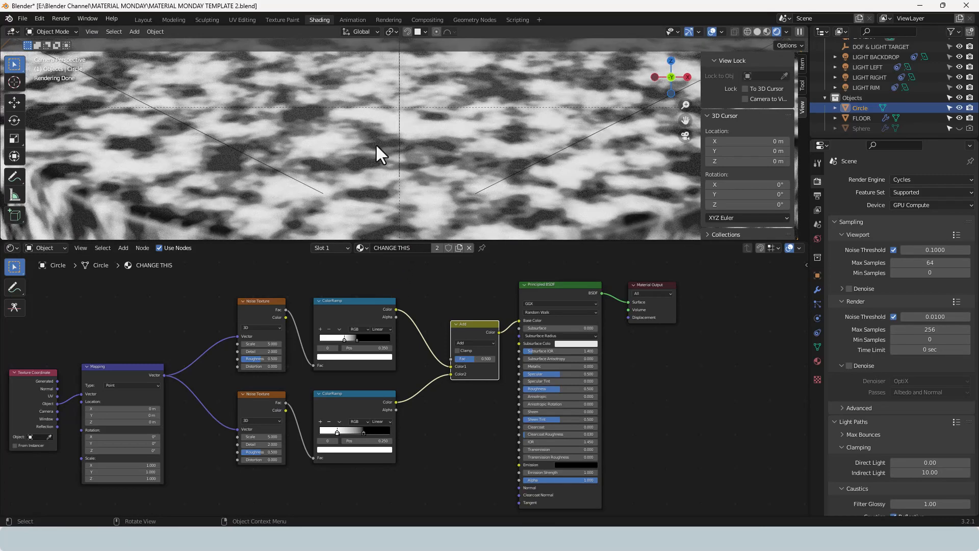
scroll(400, 148, "down", 4)
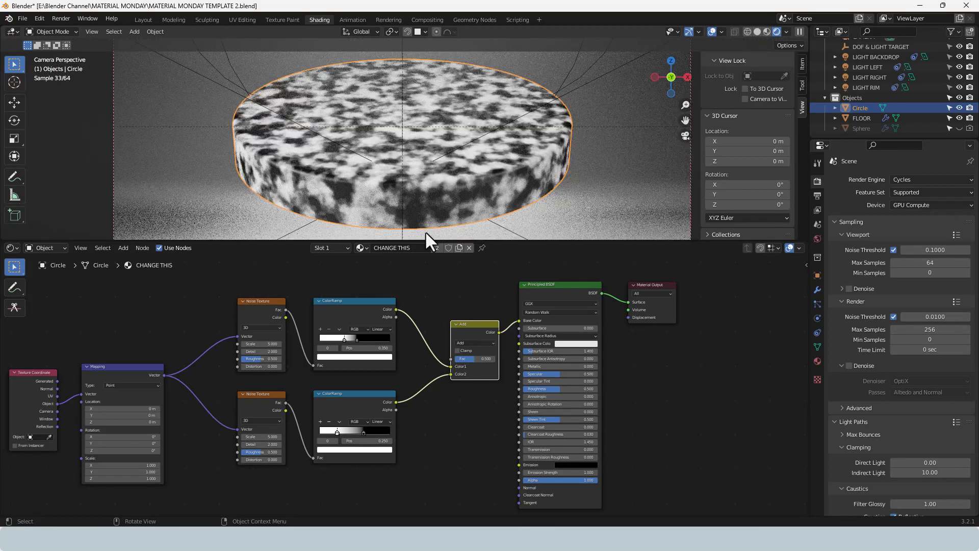
Rewire the Add node so the upper ColorRamp feeds Fac and the lower ColorRamp feeds Color1
scroll(420, 403, "down", 2)
mouse_move(443, 398)
middle_mouse_down()
mouse_move(470, 382)
mouse_move(460, 398)
middle_mouse_up()
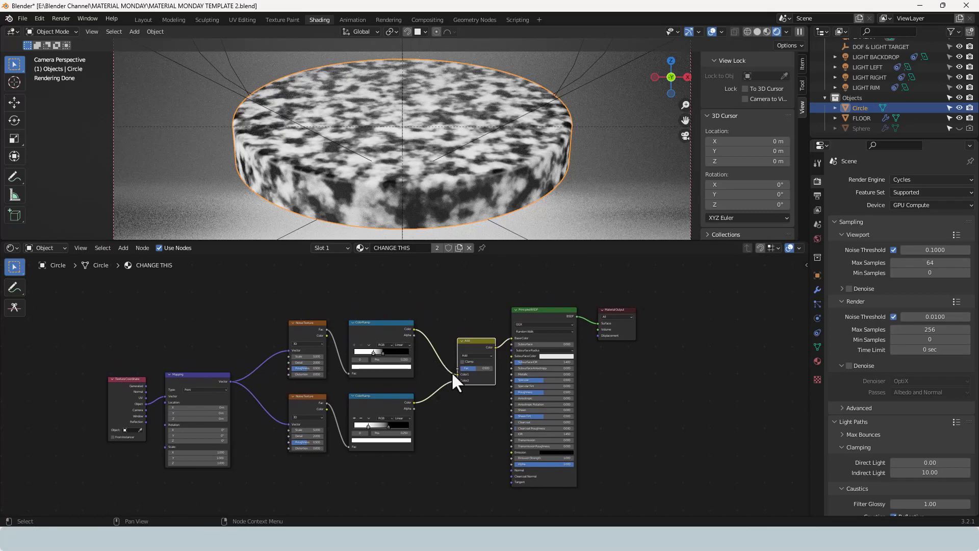
left_click_drag(454, 372, 456, 374)
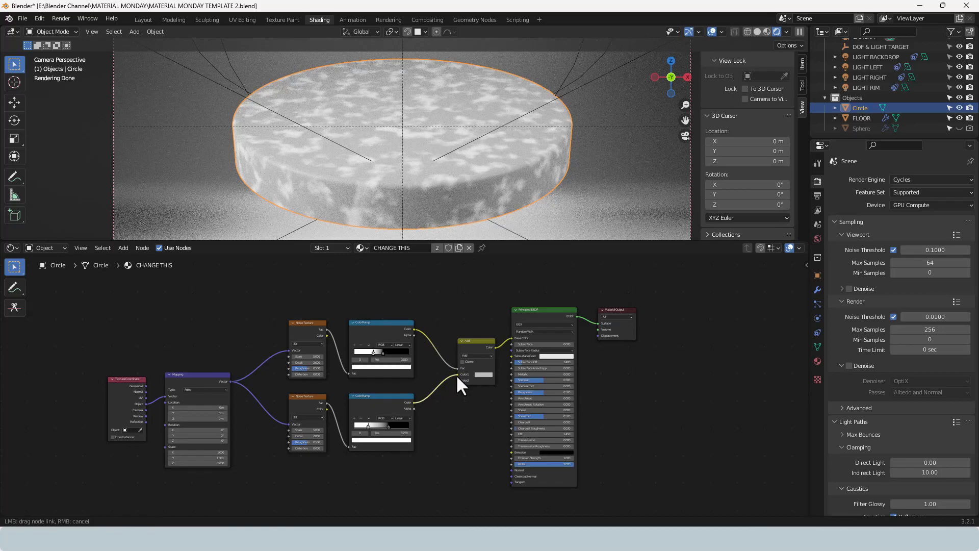
Paste the dark brown color 3B1204 into the Add node's Color2 and check its color values
scroll(495, 398, "up", 2)
scroll(509, 408, "up", 3)
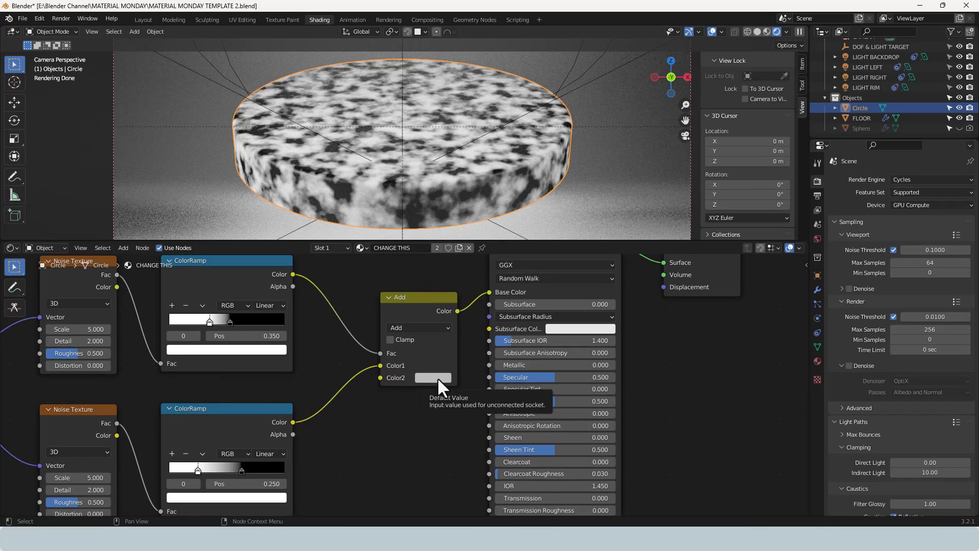
key("ctrl+v")
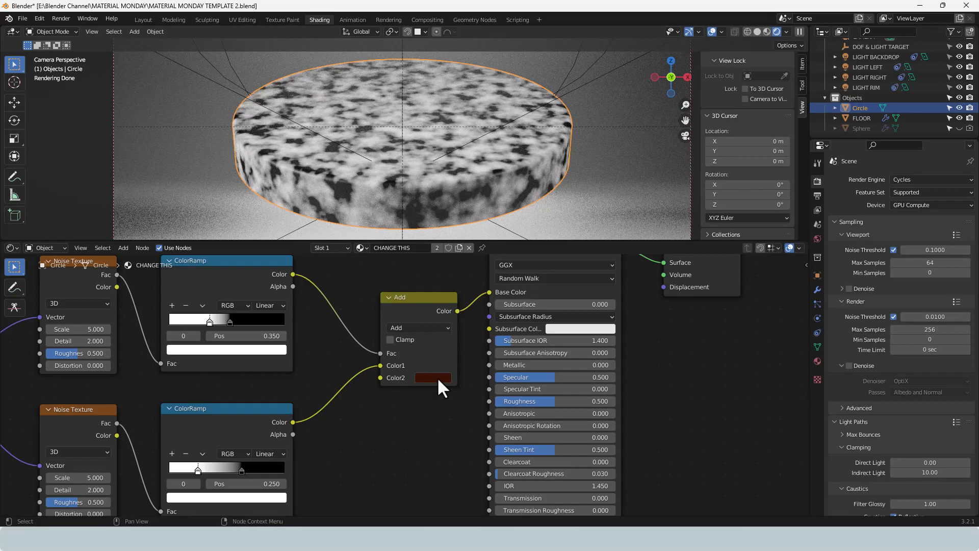
left_click(436, 378)
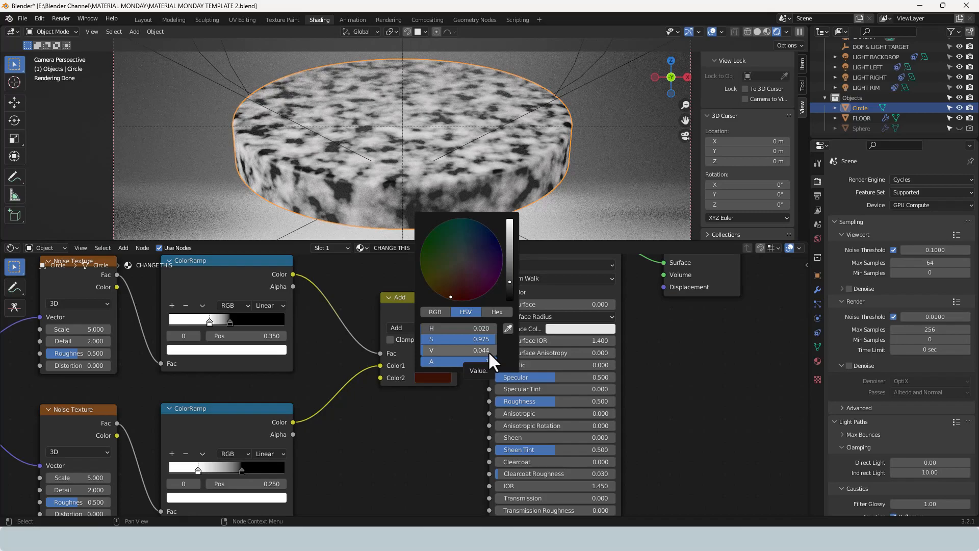
left_click(488, 312)
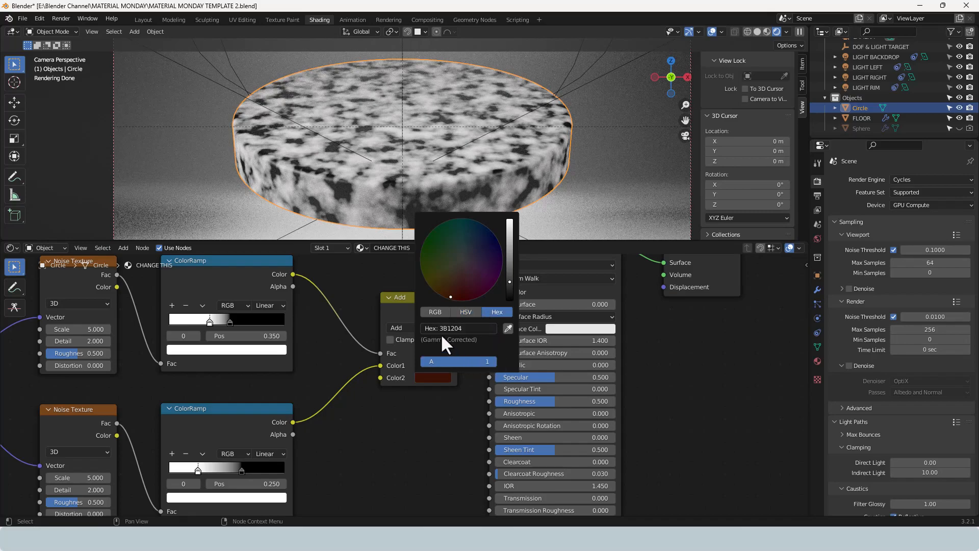
left_click(463, 313)
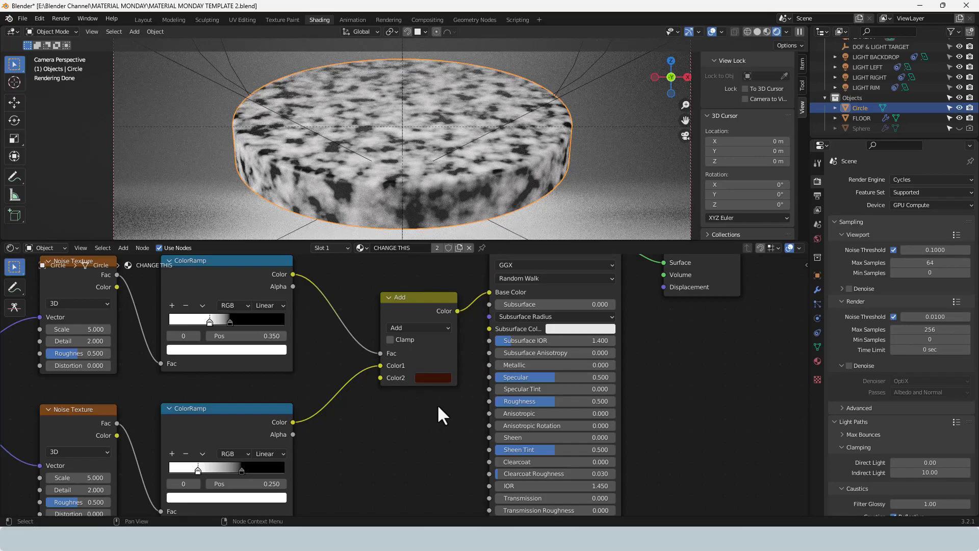
Duplicate the lower Noise Texture and ColorRamp nodes together and place the copies directly below them
scroll(438, 404, "down", 1)
middle_click_drag(440, 404, 548, 304)
scroll(521, 383, "down", 1)
scroll(535, 387, "down", 1)
left_click_drag(444, 411, 328, 336)
key("shift+d")
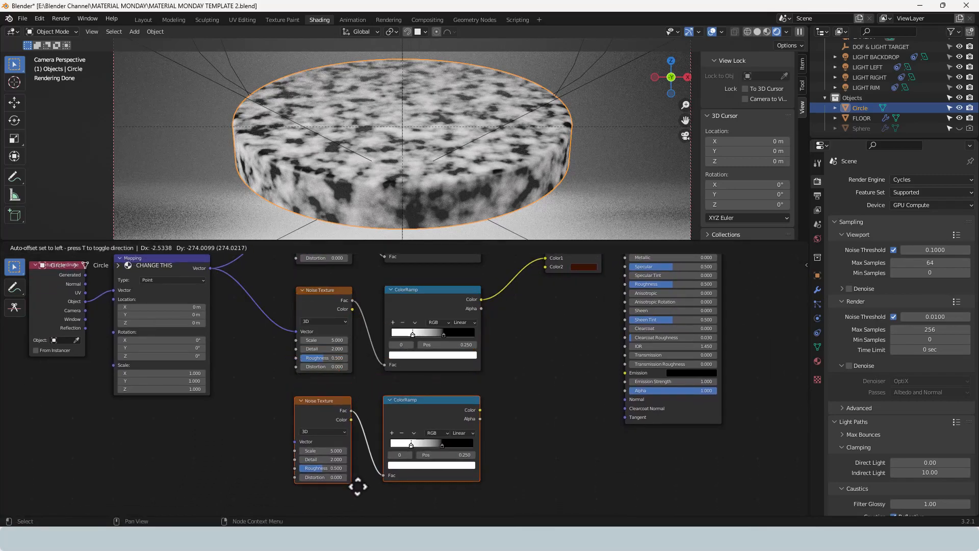
left_click(357, 488)
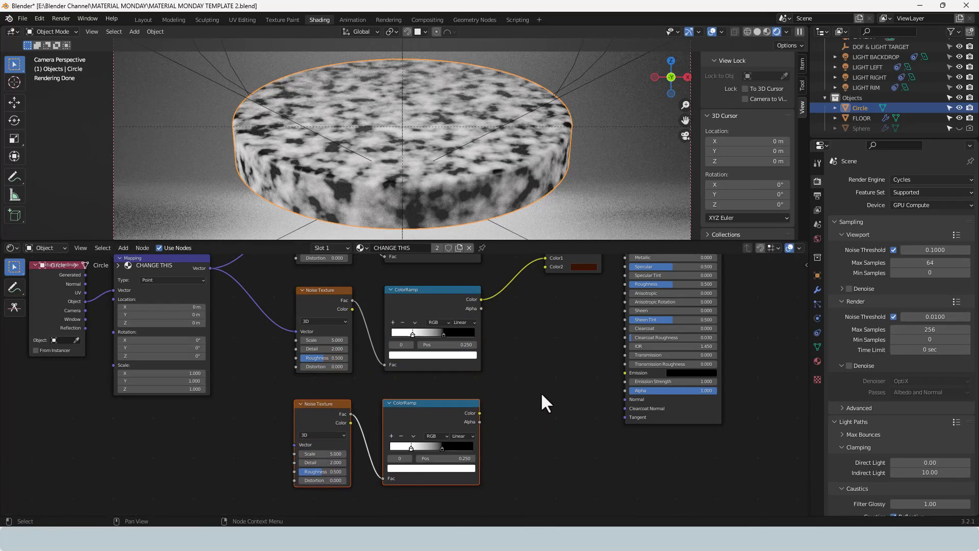
Combine the second and third ColorRamp colors with a new Mix node and connect the Mapping's Vector to the third Noise Texture
right_click_drag(434, 421, 432, 310, "ctrl+shift")
left_click_drag(209, 267, 295, 445)
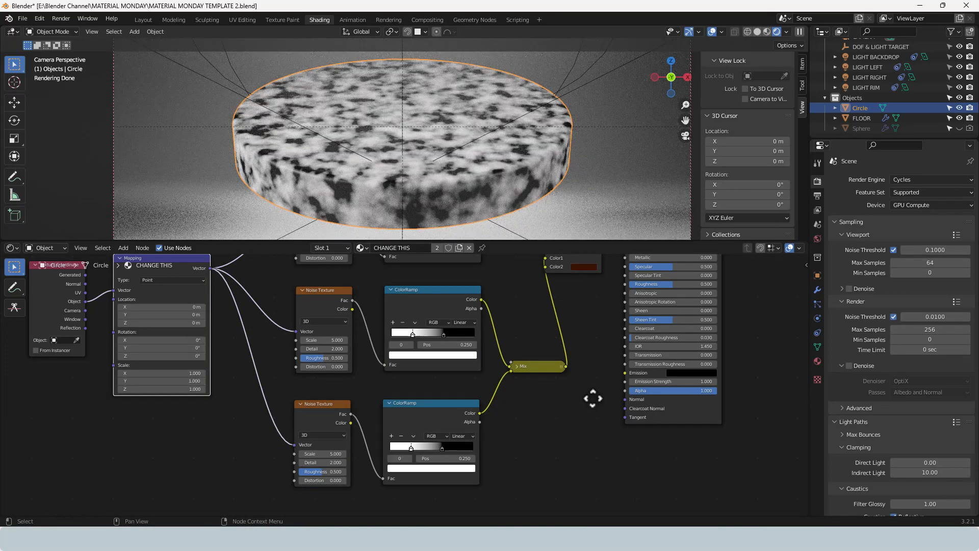
middle_click_drag(590, 400, 520, 422)
left_click(440, 392)
left_click_drag(453, 393, 440, 326)
Space the Add, Principled BSDF and Material Output nodes away from the new Mix node and set its blend mode to Screen
scroll(528, 346, "down", 1)
middle_click_drag(511, 351, 491, 387)
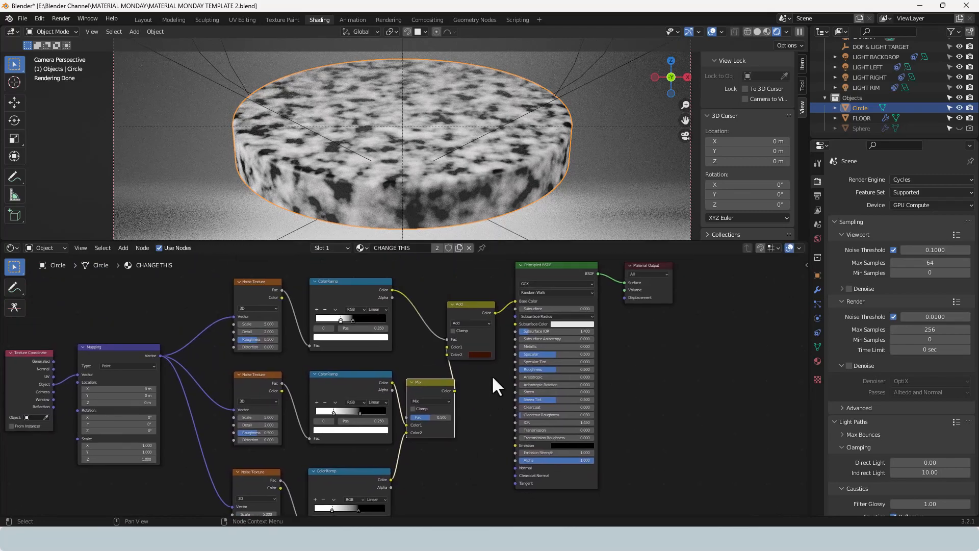
left_click_drag(475, 269, 641, 386)
left_click_drag(482, 304, 544, 308)
left_click_drag(436, 388, 452, 370)
middle_click_drag(485, 429, 488, 448)
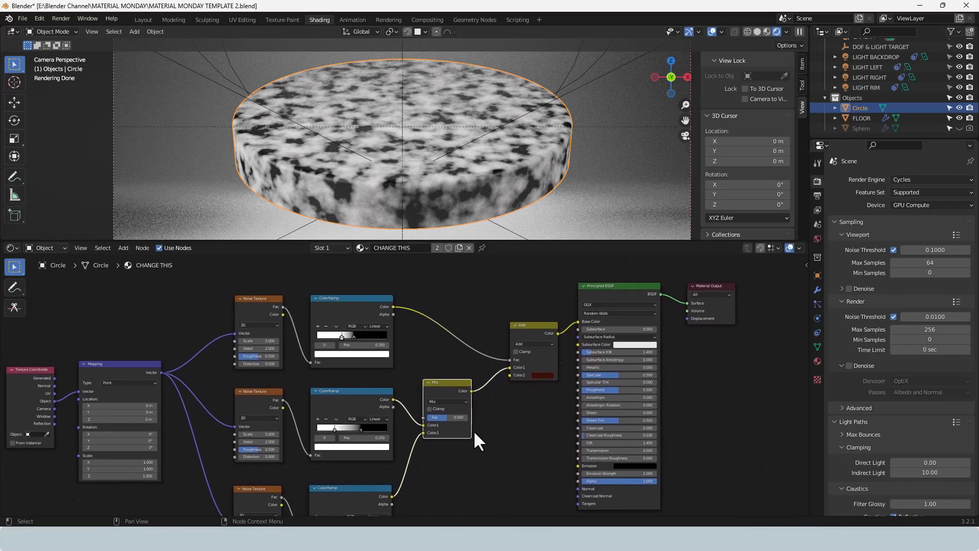
left_click(451, 402)
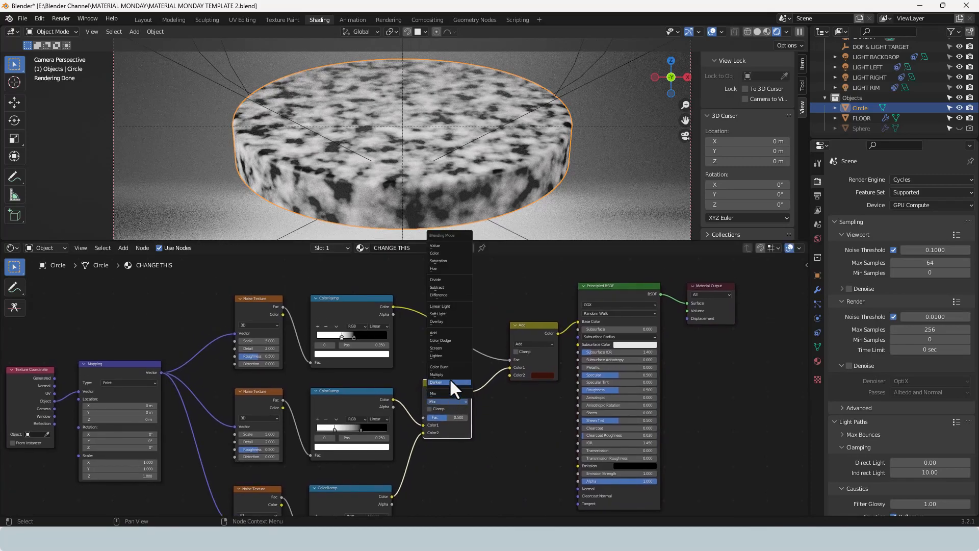
left_click(445, 348)
Flip the third ColorRamp's gradient and move its black stop to the start and its white stop to the end
middle_click_drag(458, 449, 509, 325)
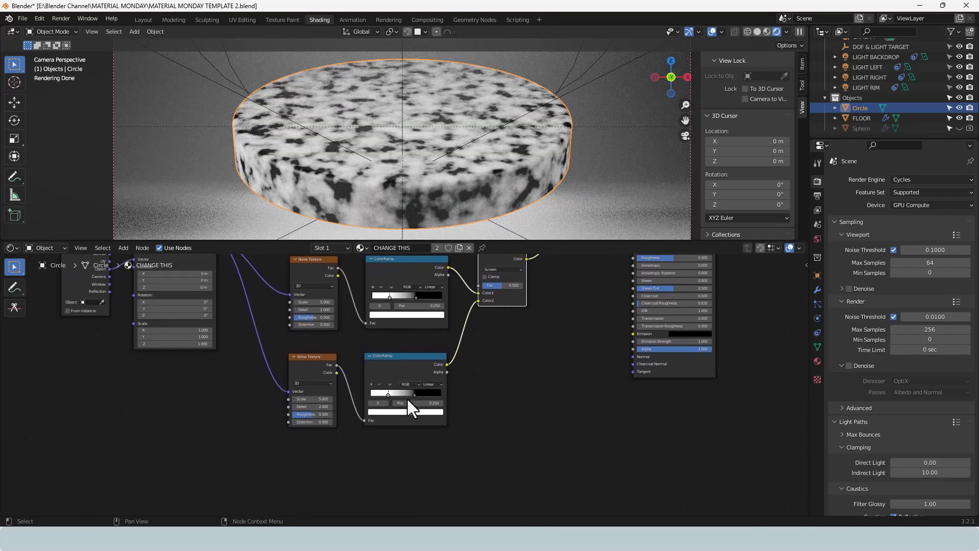
scroll(407, 396, "up", 2)
scroll(401, 411, "up", 1)
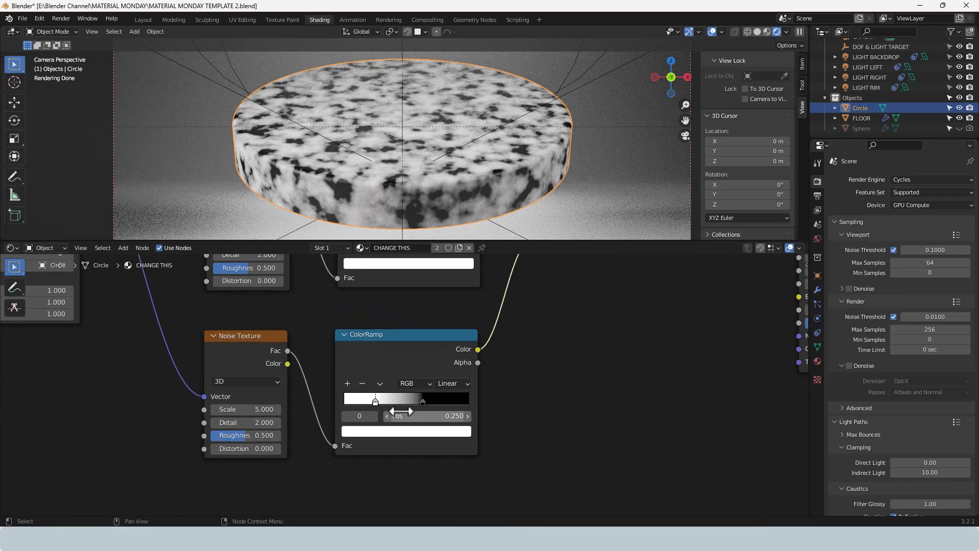
left_click(381, 384)
left_click(385, 395)
left_click_drag(389, 403, 347, 402)
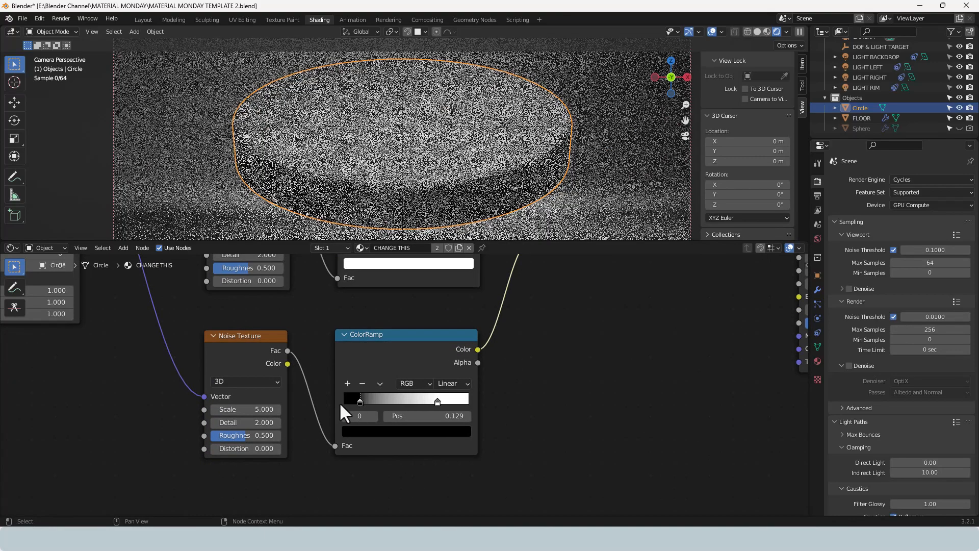
left_click_drag(436, 402, 497, 406)
left_click(380, 383)
left_click(381, 383)
Add a stop at position 0.5 to the third ColorRamp and paste in dark brown with hue 0.020, saturation 0.975, value 0.044
left_click(348, 383)
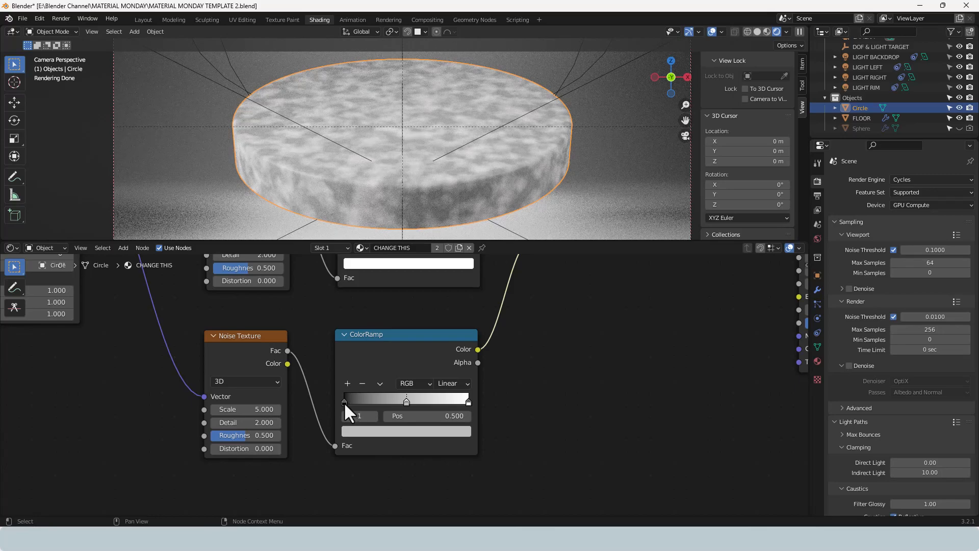
key("ctrl+v")
left_click(380, 432)
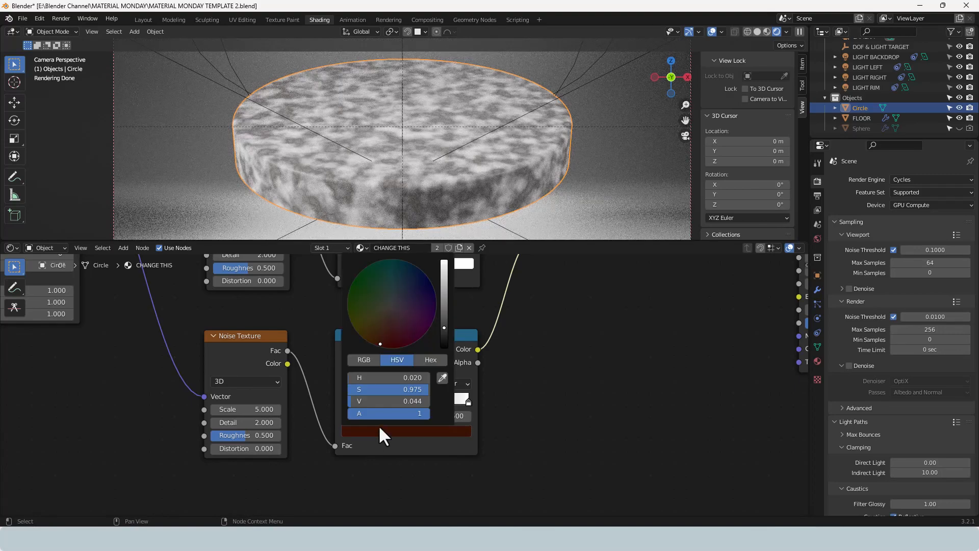
left_click(420, 359)
left_click(396, 360)
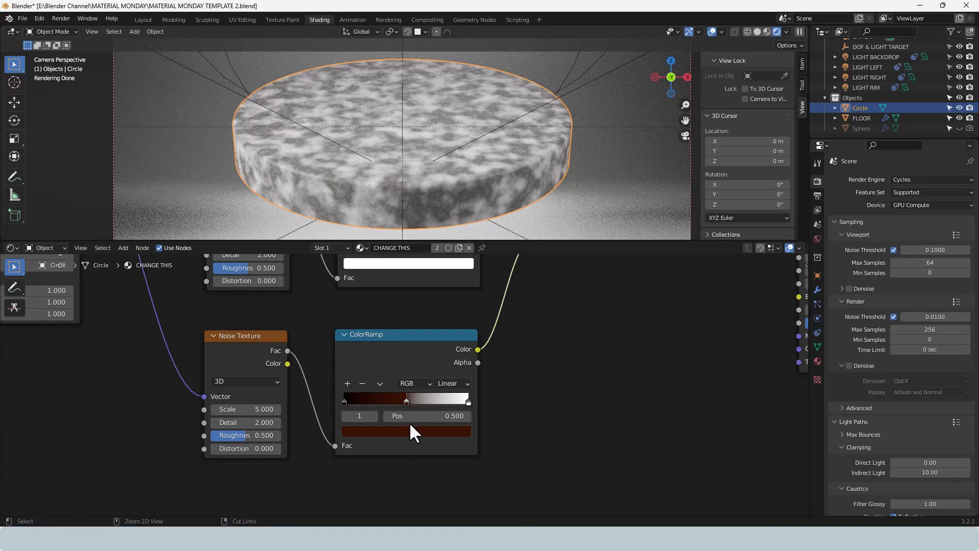
Paste the copied dark brown into the third ColorRamp's first stop and move that stop to position 0
left_click(343, 402)
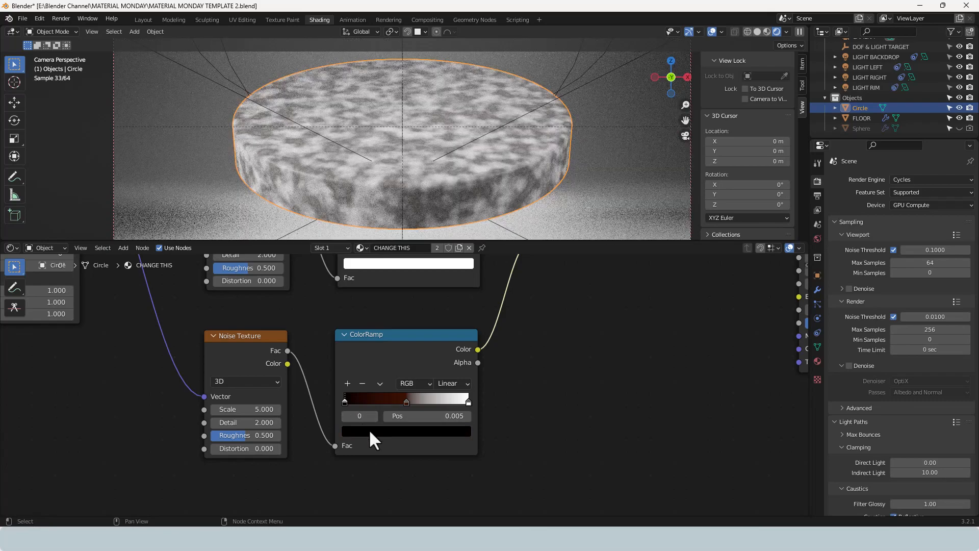
key("ctrl+v")
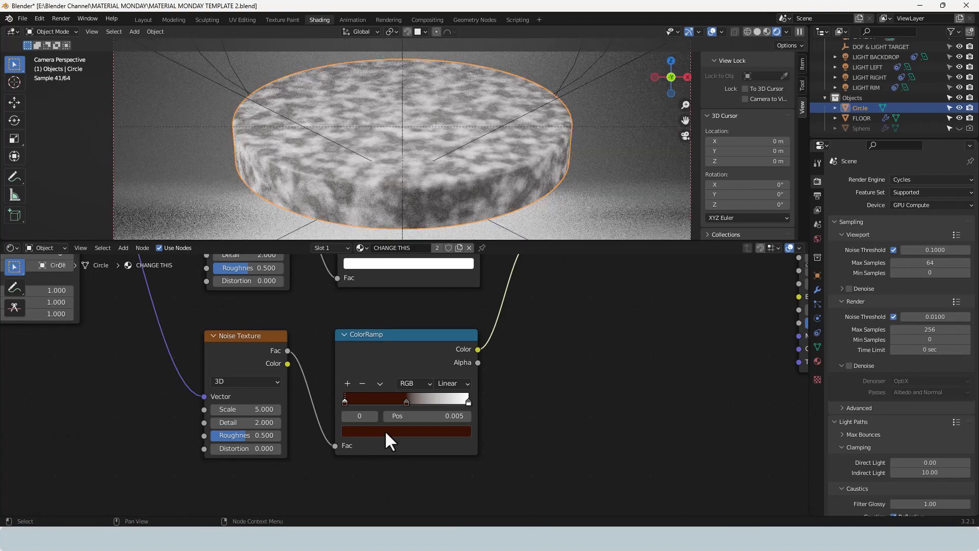
left_click_drag(343, 405, 338, 402)
Set the first stop of the third ColorRamp to hex color 350D06
left_click(406, 402)
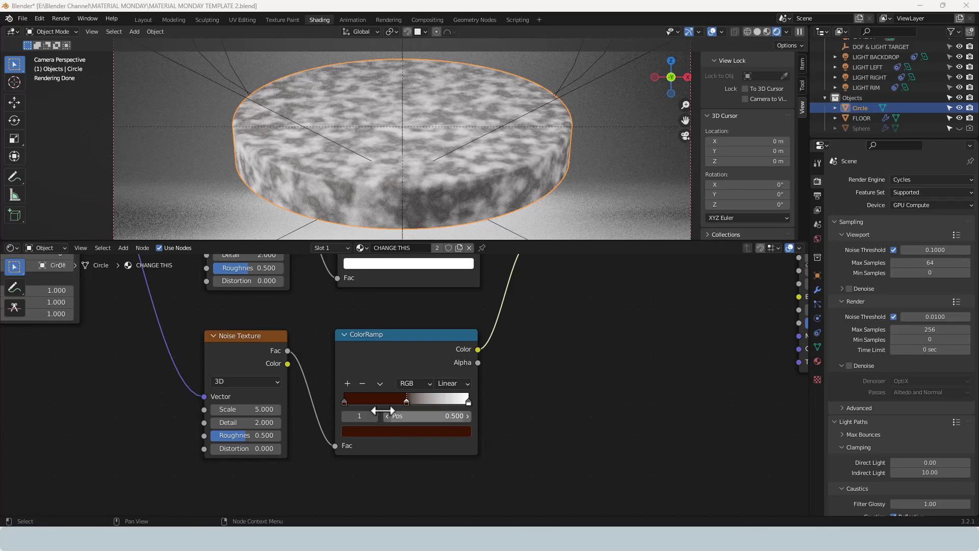
left_click(344, 400)
left_click(365, 430)
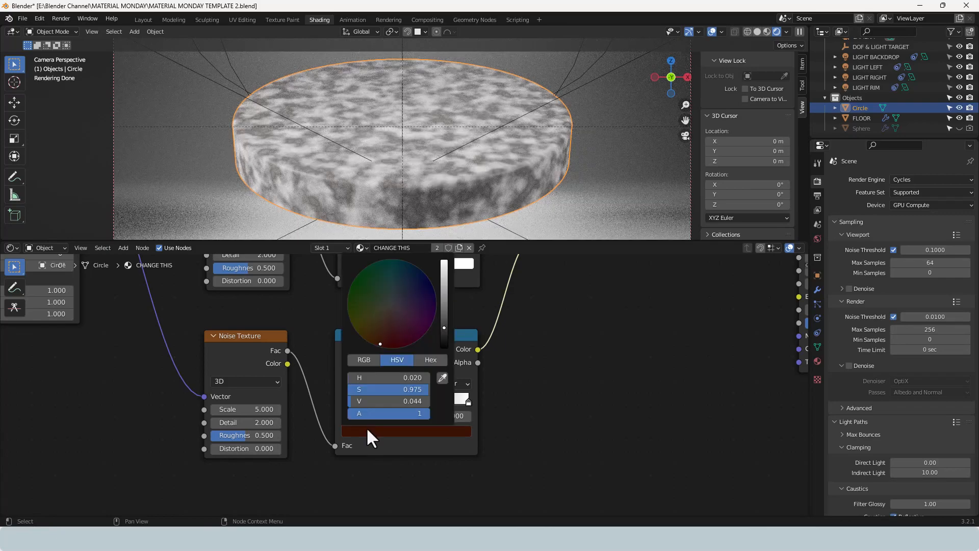
left_click(428, 359)
left_click(402, 378)
type("350D06")
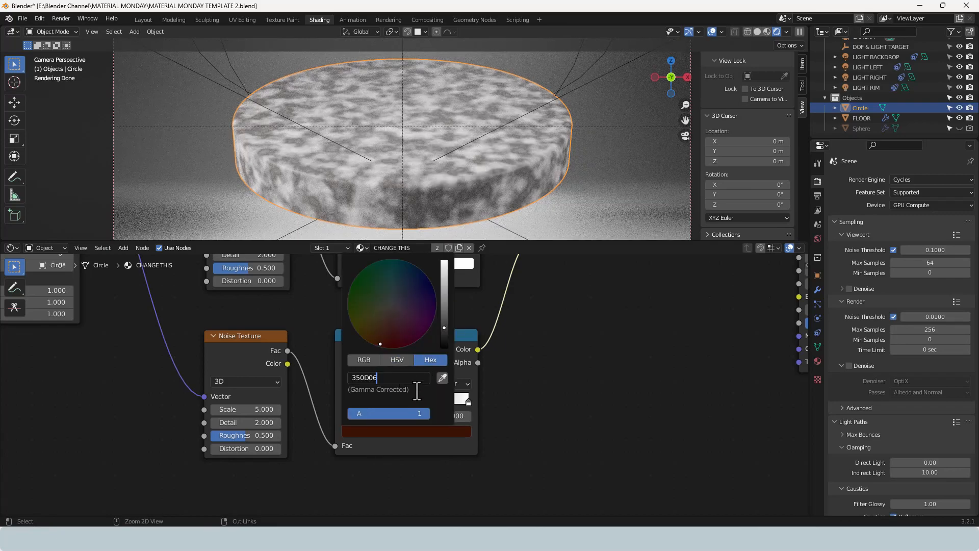
key("Return")
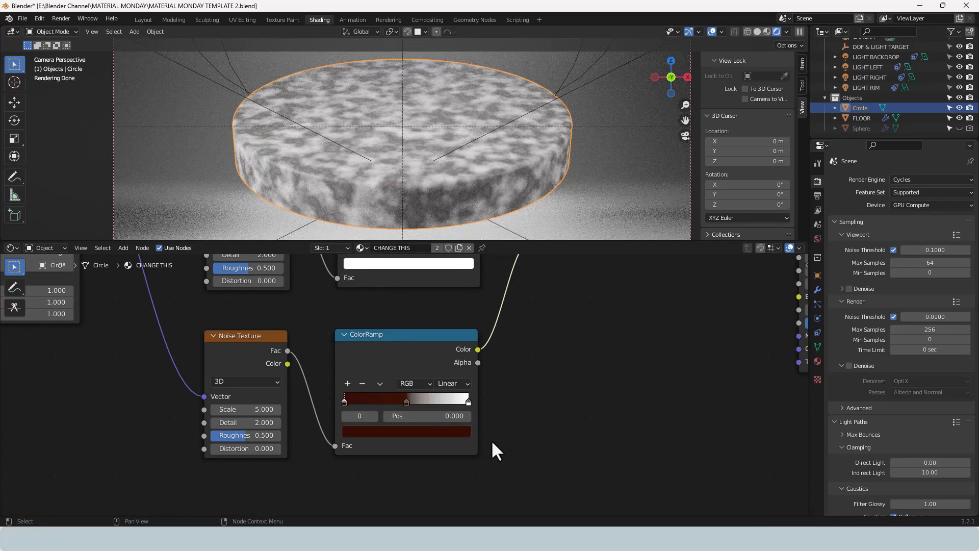
Set the middle stop of the third ColorRamp to hex color 552C20
left_click(405, 403)
left_click(401, 431)
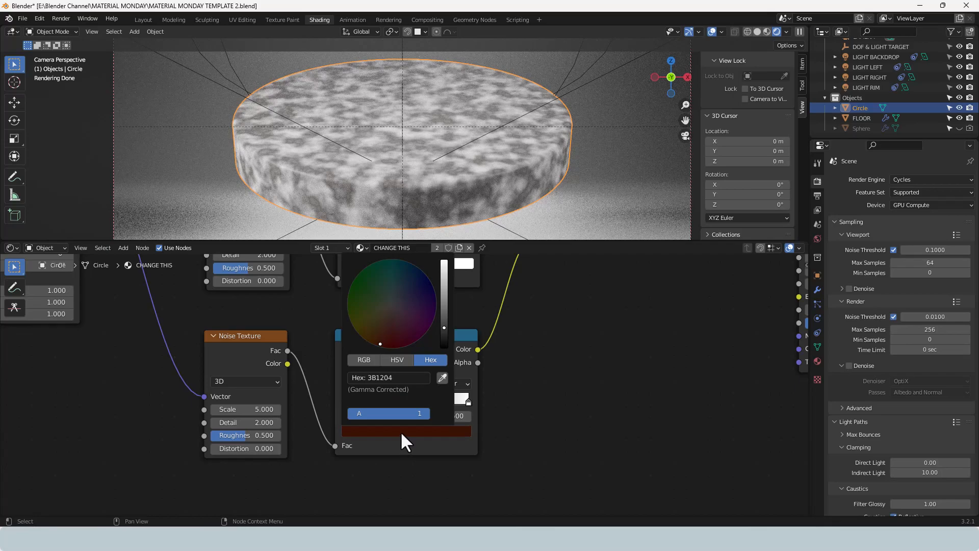
left_click(404, 377)
type("552C20")
key("Return")
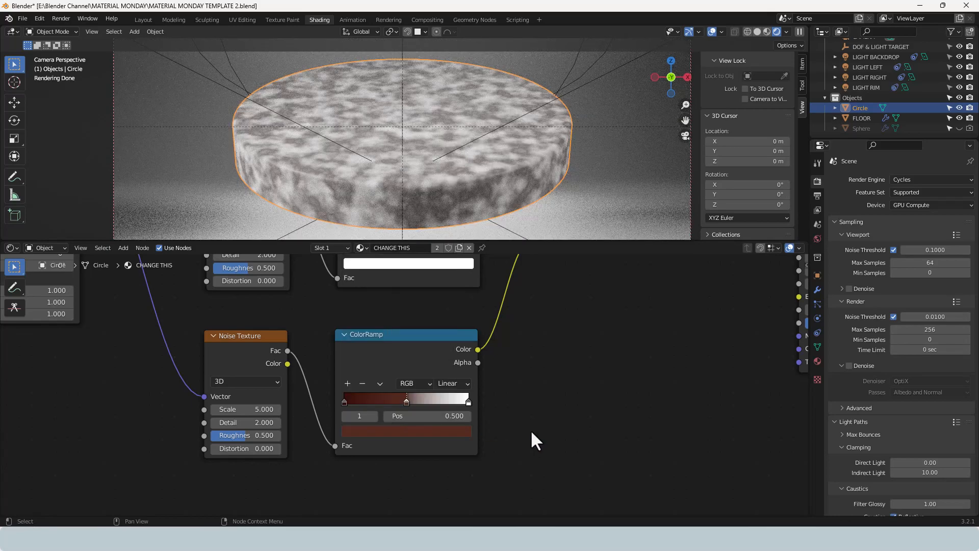
Set the last stop of the third ColorRamp to hex color 9D765E
left_click(468, 401)
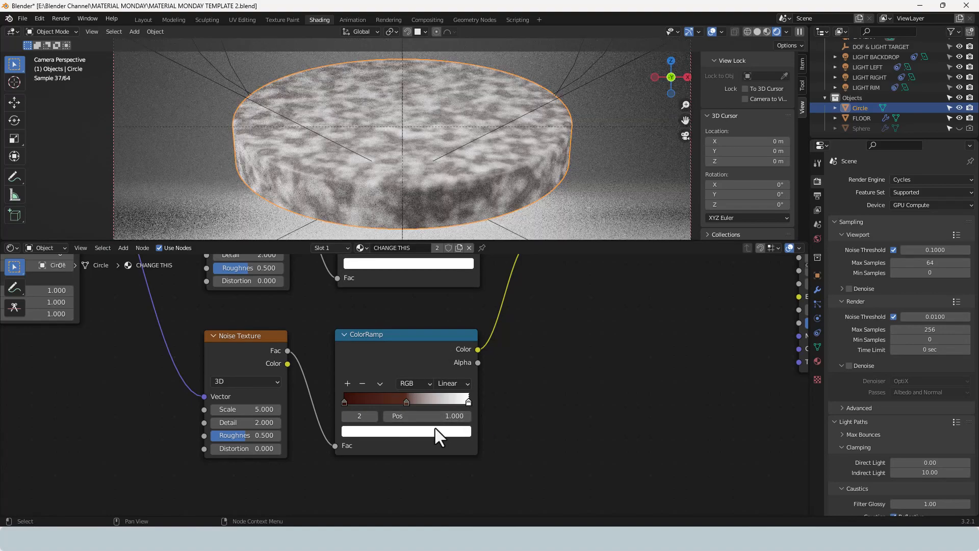
left_click(431, 430)
left_click(403, 378)
type("9D765E")
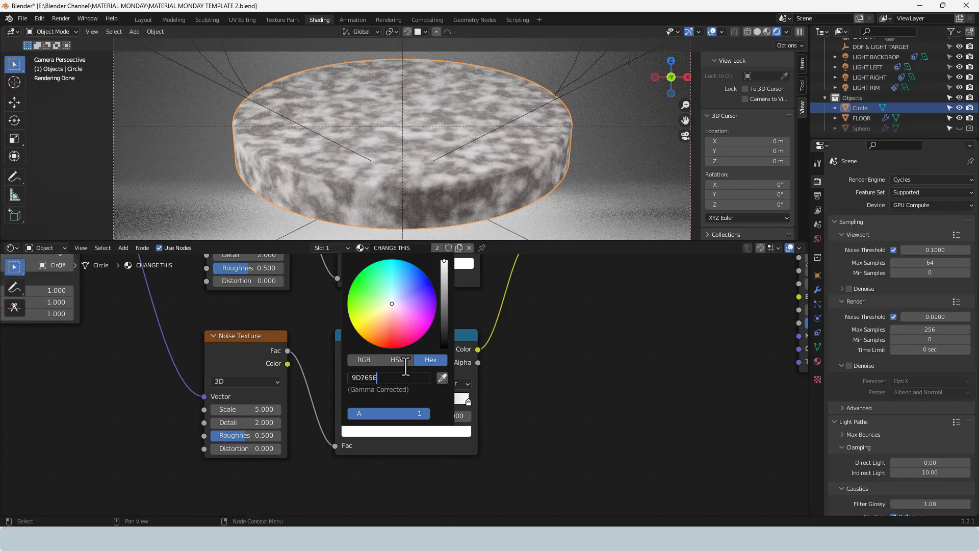
key("Return")
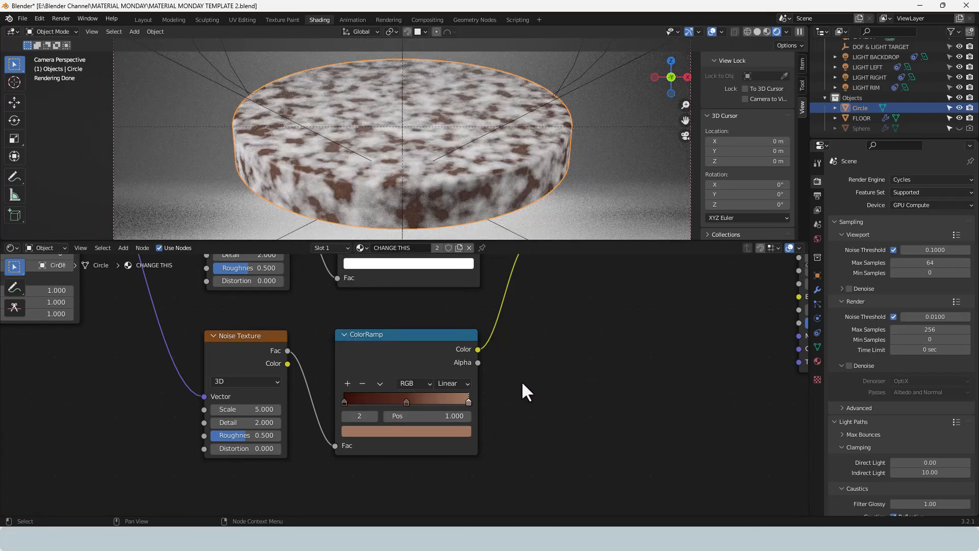
Move the third ColorRamp's first stop to position 0.15 and its last stop to position 0.85
left_click_drag(343, 402, 359, 401)
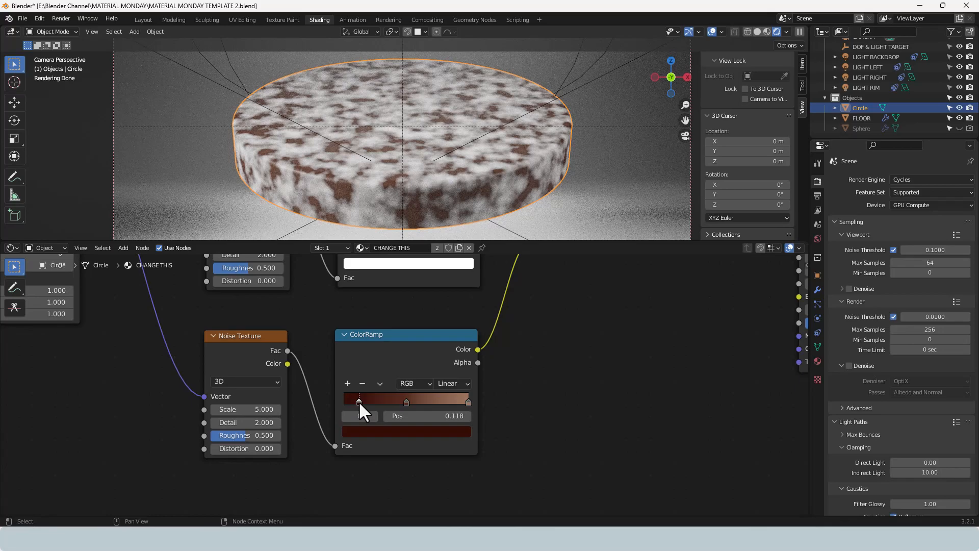
left_click(430, 415)
type(".15")
key("Return")
left_click(468, 401)
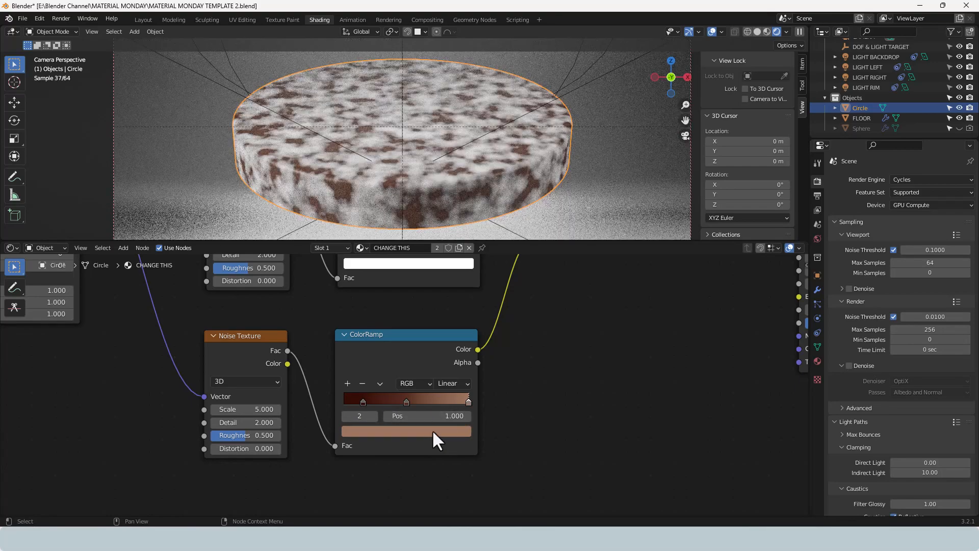
left_click(443, 415)
type(".85")
key("Return")
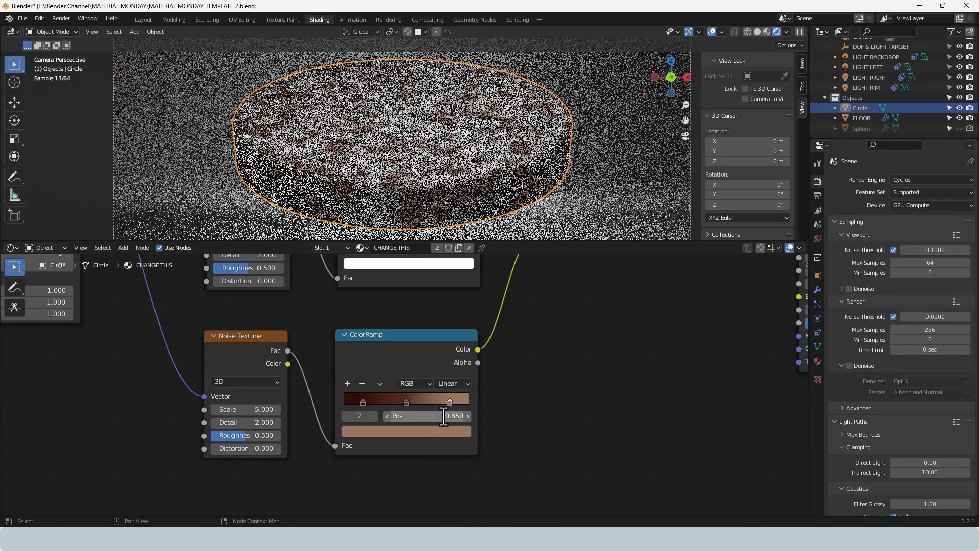
left_click(406, 402)
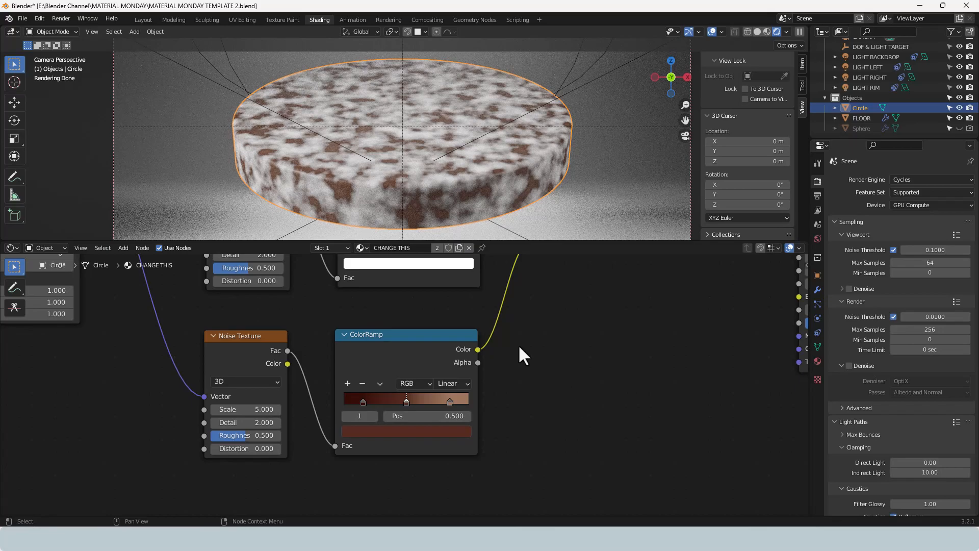
Reroute the second ColorRamp's Color from the Screen node's Color1 to its Fac, and set Color1 to black
scroll(519, 344, "down", 3)
middle_click_drag(509, 311, 510, 390)
scroll(497, 383, "down", 4)
scroll(485, 405, "up", 3)
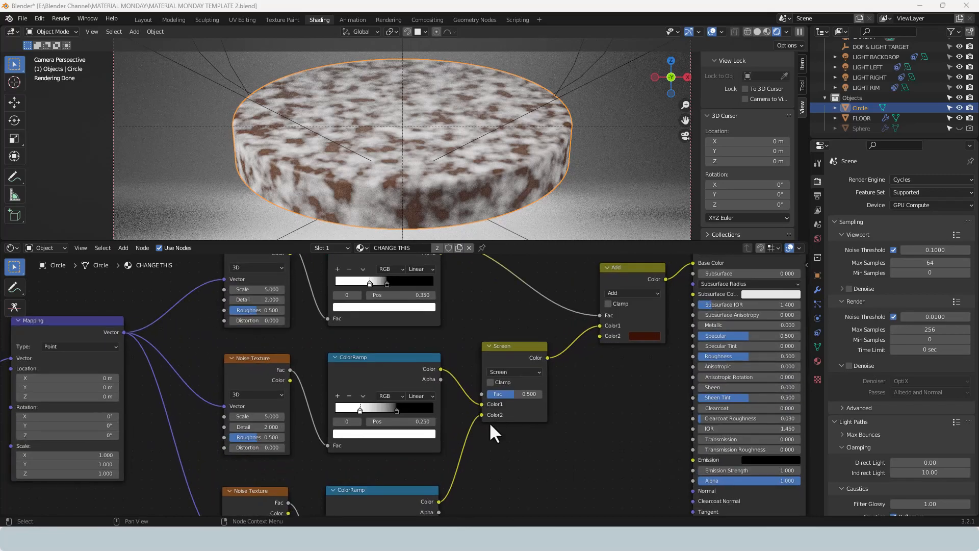
scroll(490, 423, "up", 1)
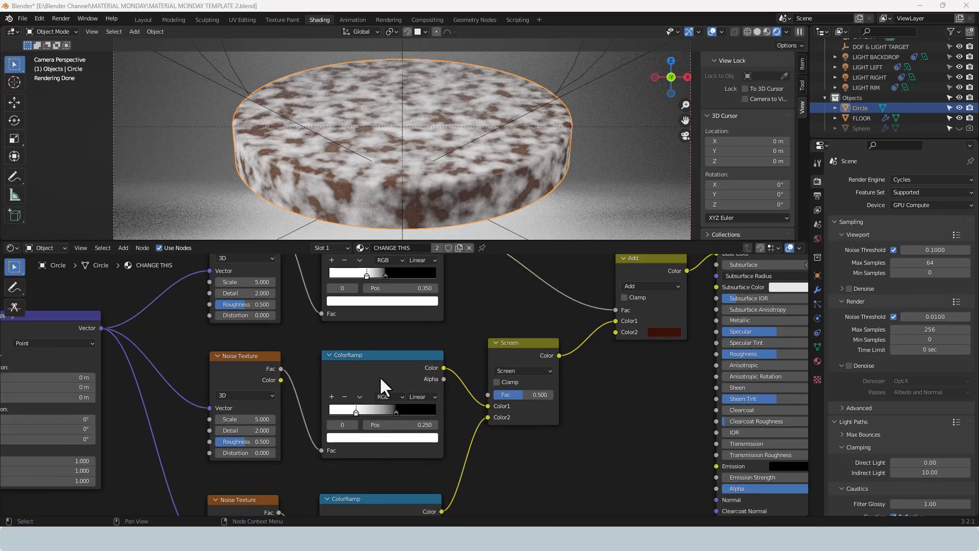
left_click_drag(488, 404, 487, 393)
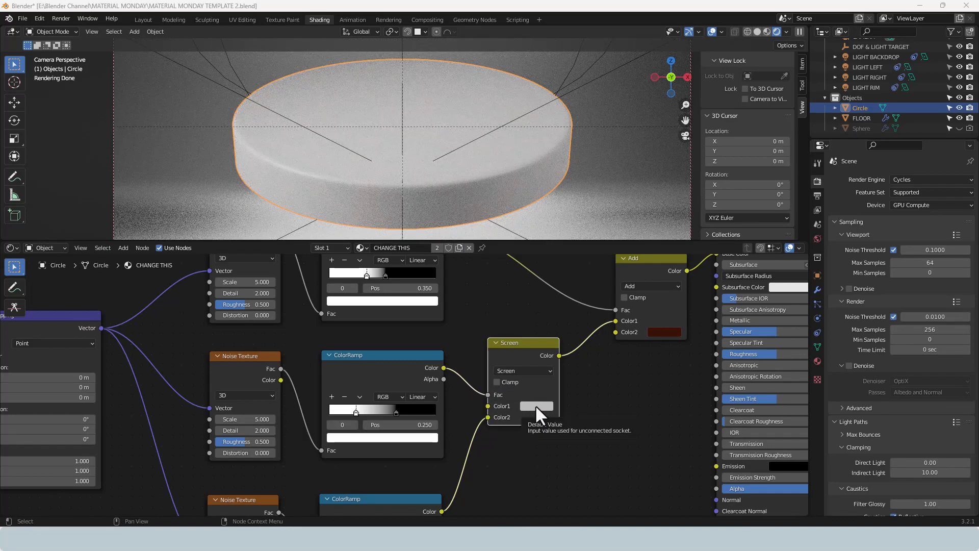
left_click(536, 406)
left_click(567, 346)
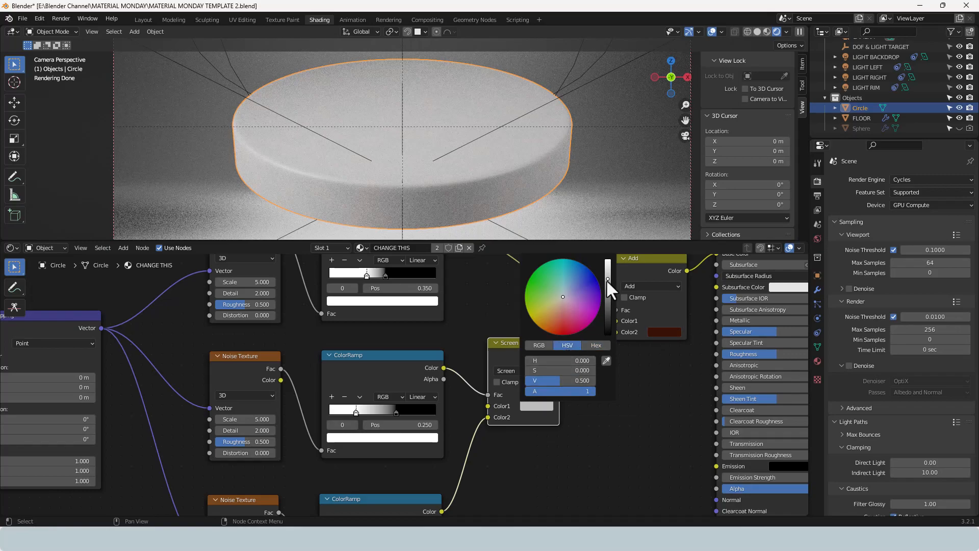
left_click_drag(609, 277, 607, 331)
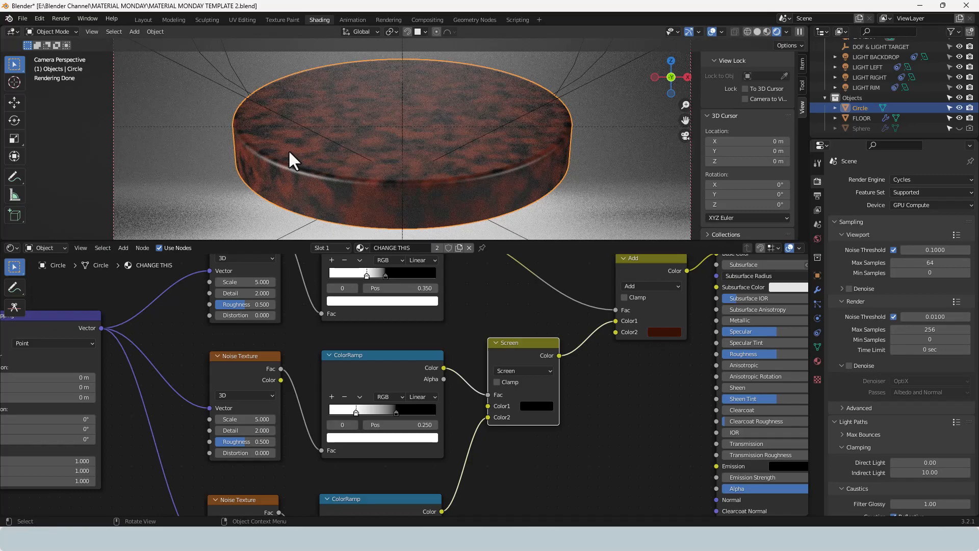
Move the Texture Coordinate and Mapping nodes down together, level with the lower noise branches
scroll(551, 351, "down", 3)
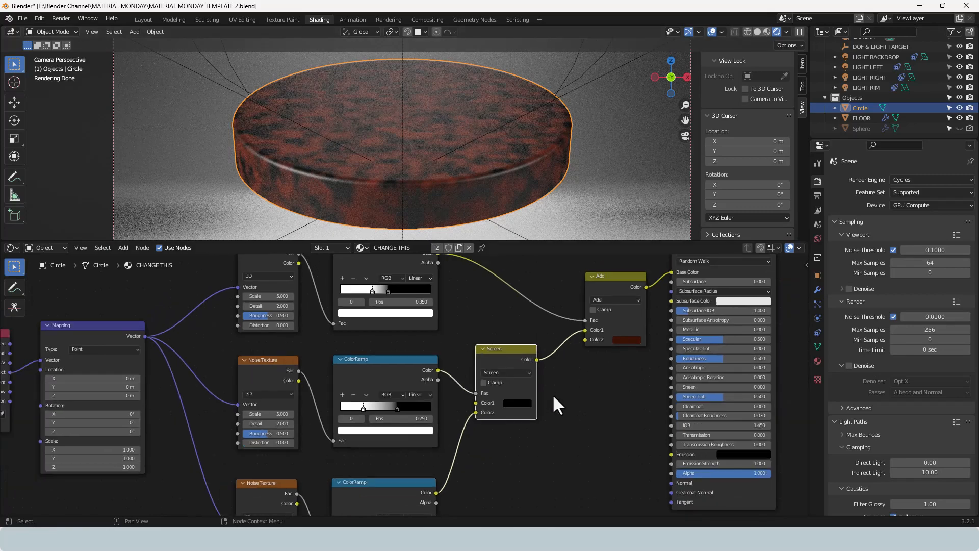
scroll(541, 354, "down", 2)
scroll(557, 366, "down", 2)
middle_click_drag(560, 366, 605, 351)
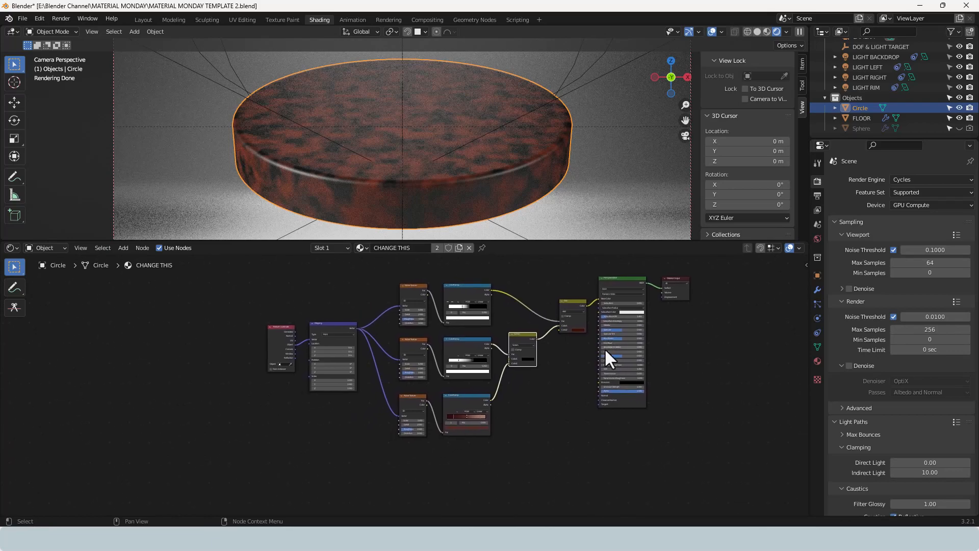
left_click_drag(269, 308, 335, 380)
left_click_drag(331, 326, 328, 368)
left_click(539, 386)
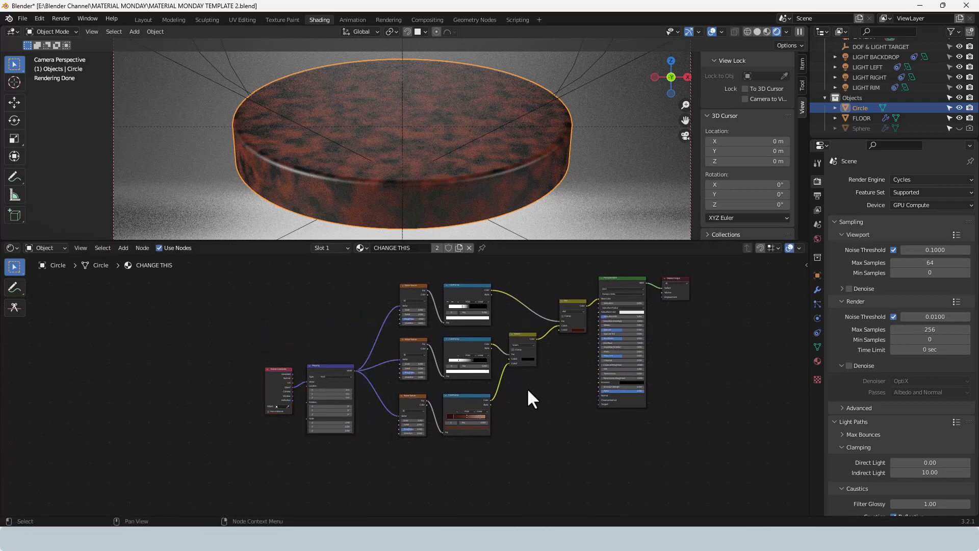
Duplicate the third Noise Texture and ColorRamp pair below the original and connect the Mapping's Vector to the new Noise Texture
left_click_drag(502, 453, 393, 408)
key("g")
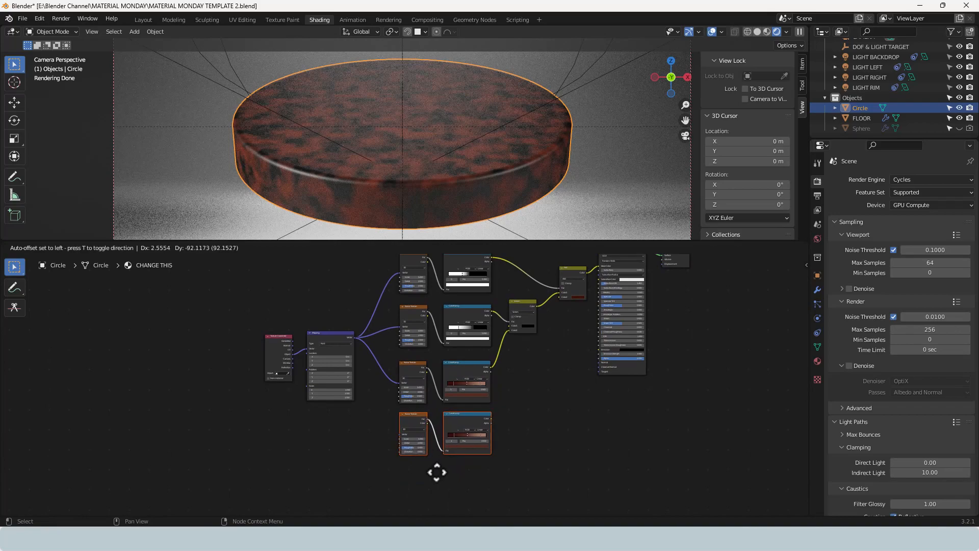
left_click(434, 472)
left_click_drag(354, 338, 398, 436)
scroll(539, 445, "up", 5)
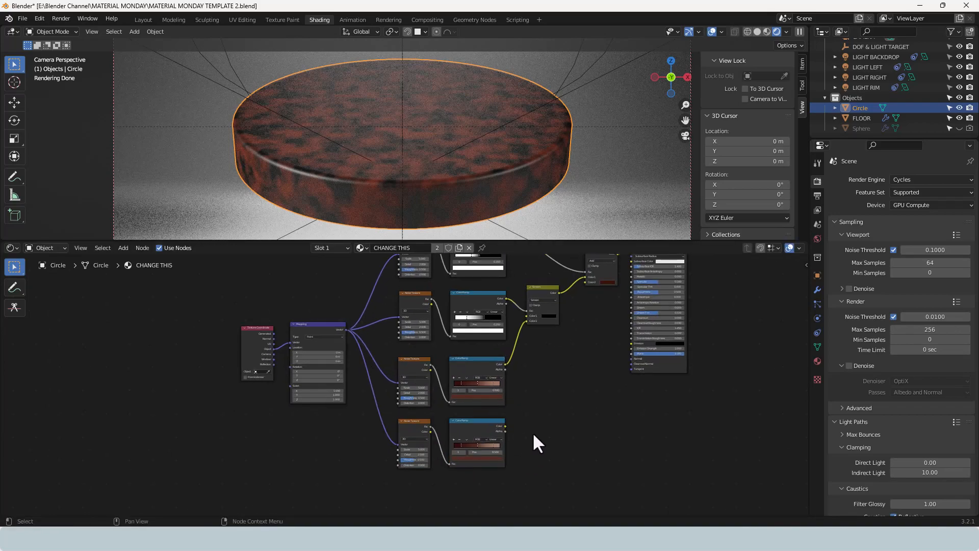
Reset the fourth ColorRamp to its default black-to-white gradient
key("Home")
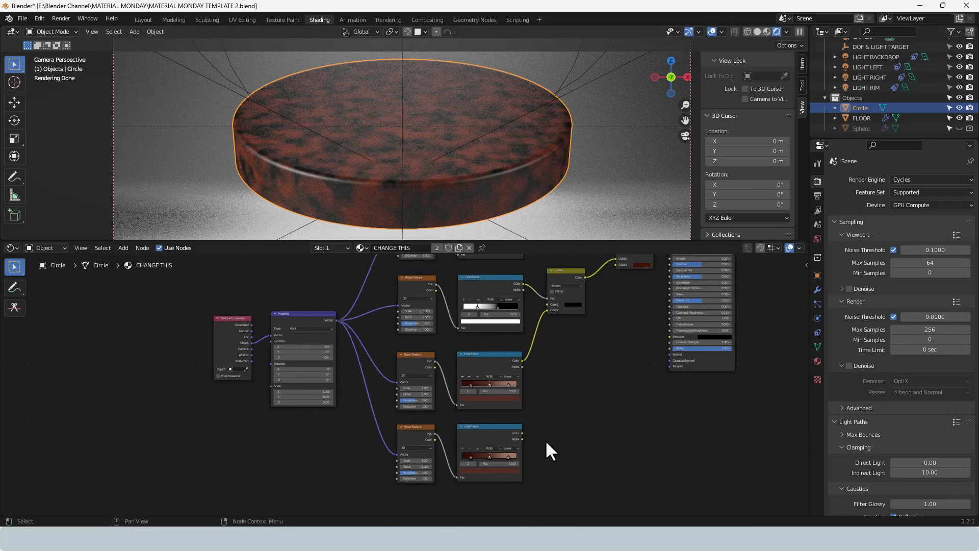
middle_click_drag(546, 439, 481, 425)
scroll(480, 425, "up", 4)
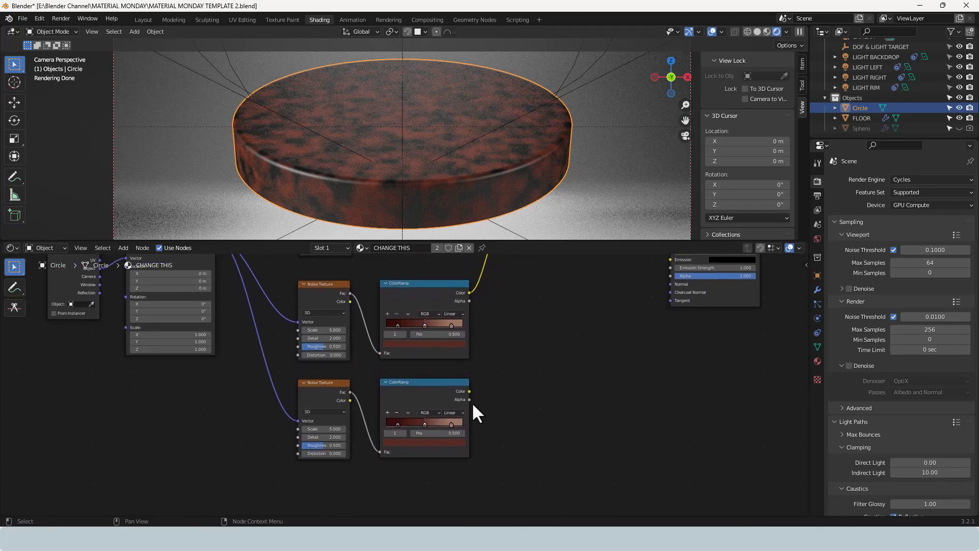
left_click(408, 413)
left_click(418, 449)
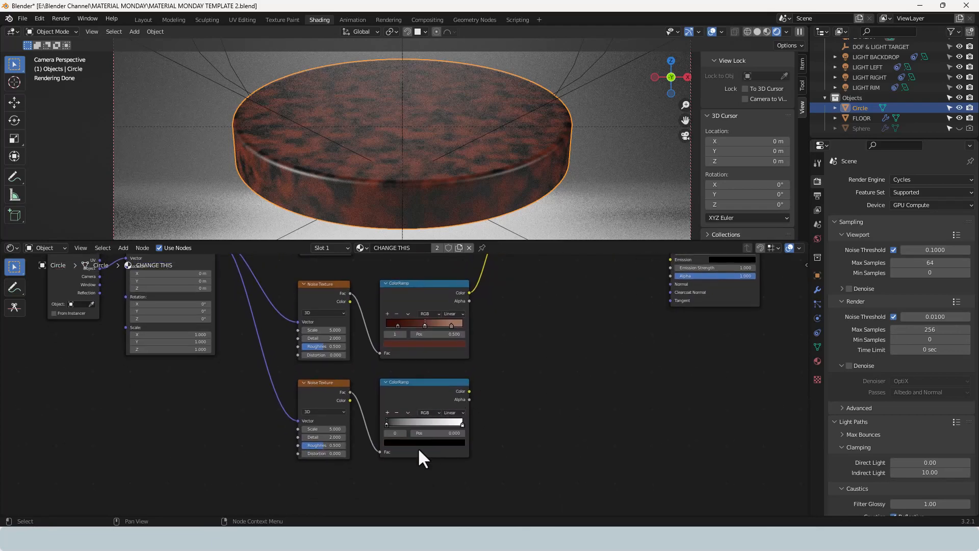
Add a stop at position 0.5 to the fourth ColorRamp and flip its gradient
scroll(415, 437, "up", 3)
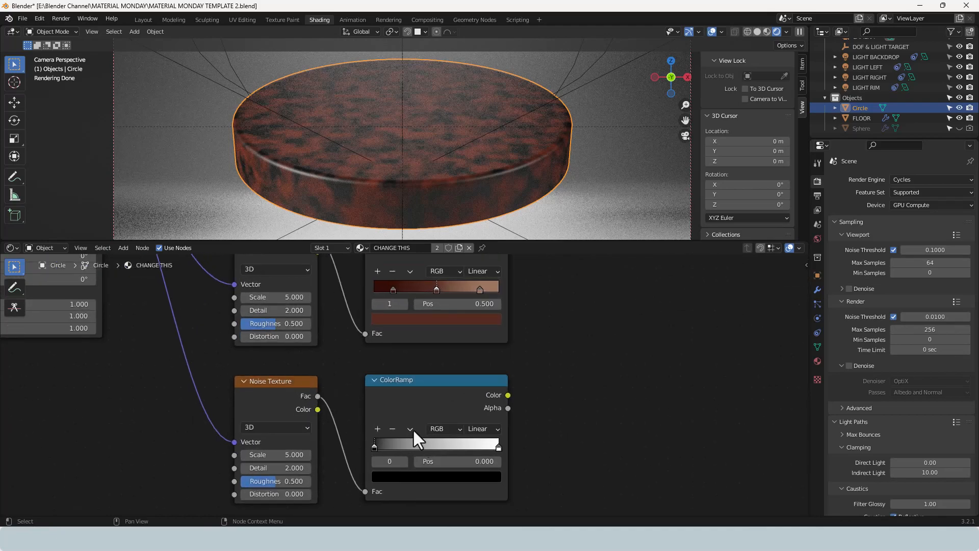
left_click(377, 429)
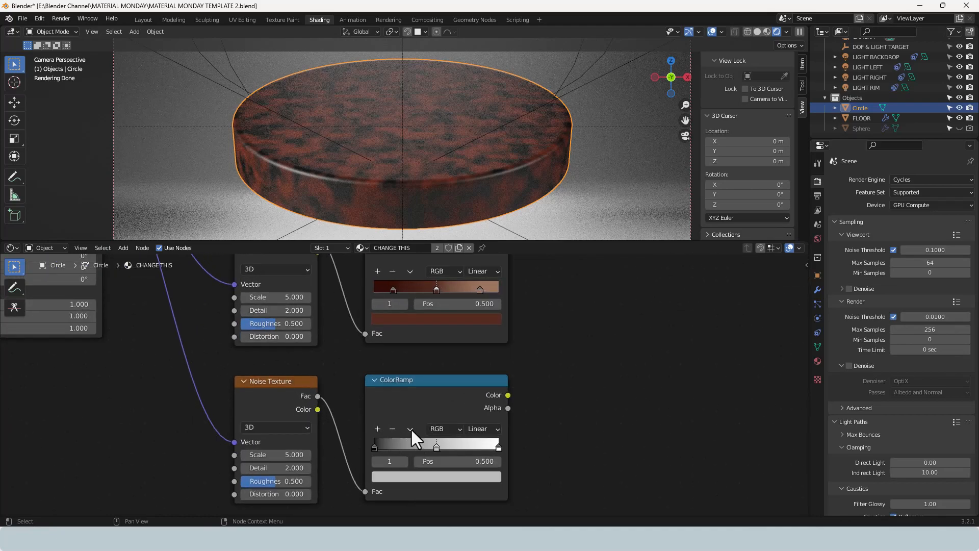
left_click(410, 428)
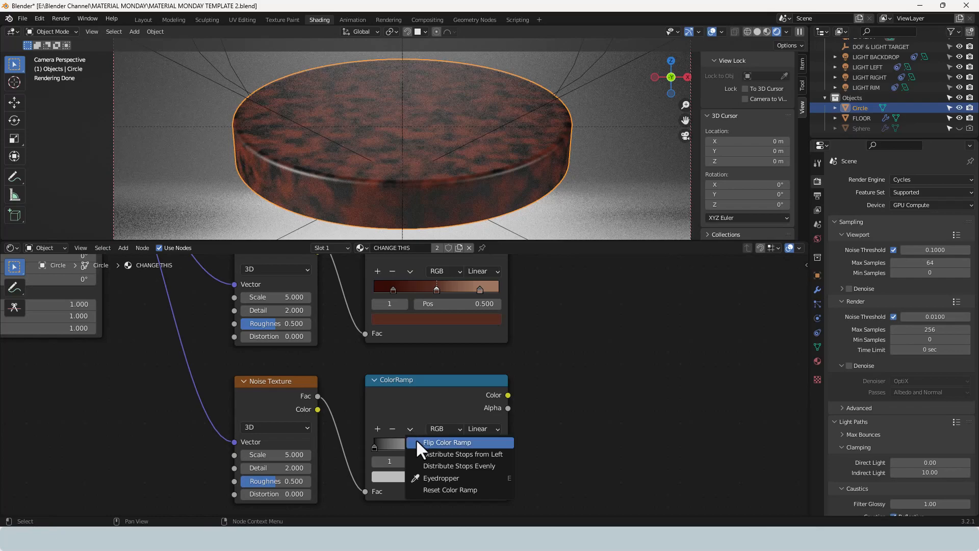
left_click(417, 443)
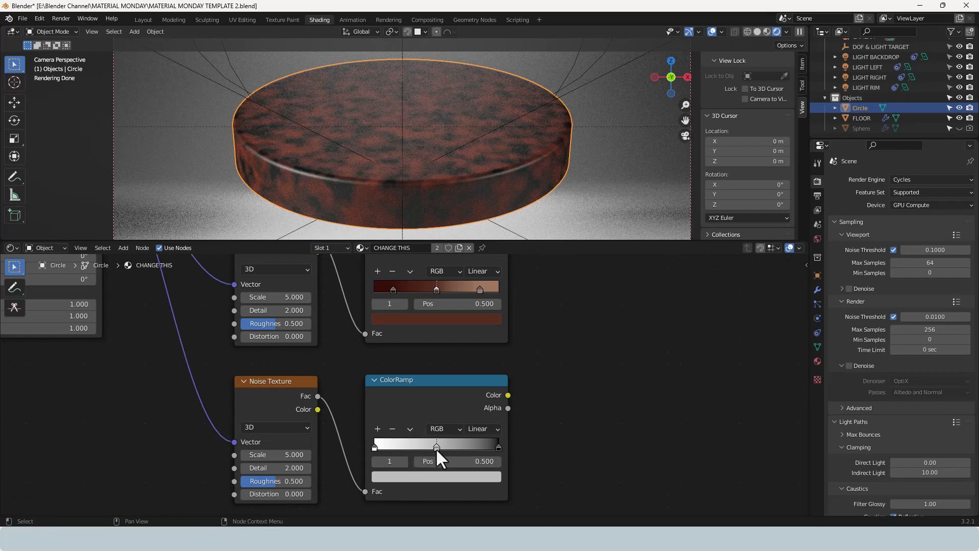
Darken the fourth ColorRamp's middle stop to an HSV value of 0.01
left_click(439, 475)
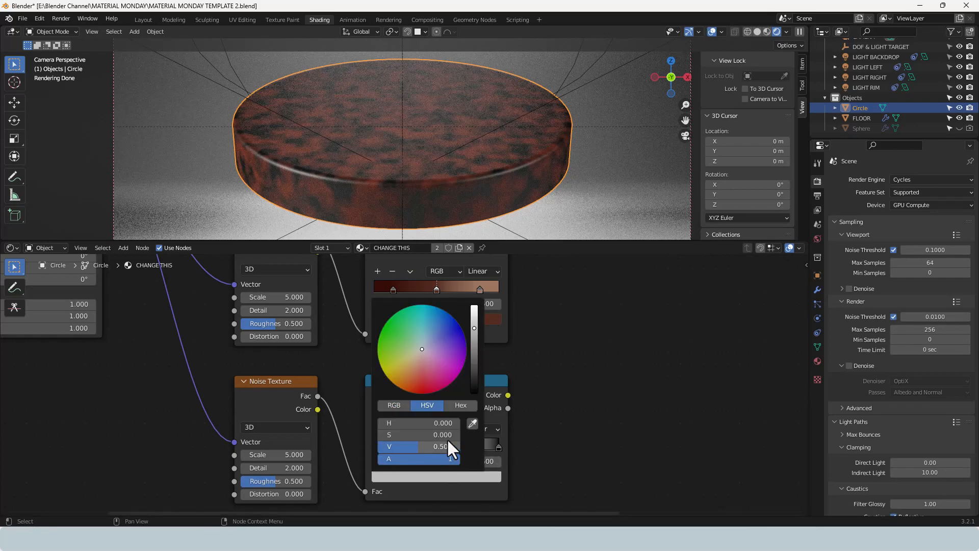
left_click(437, 445)
type("0.01")
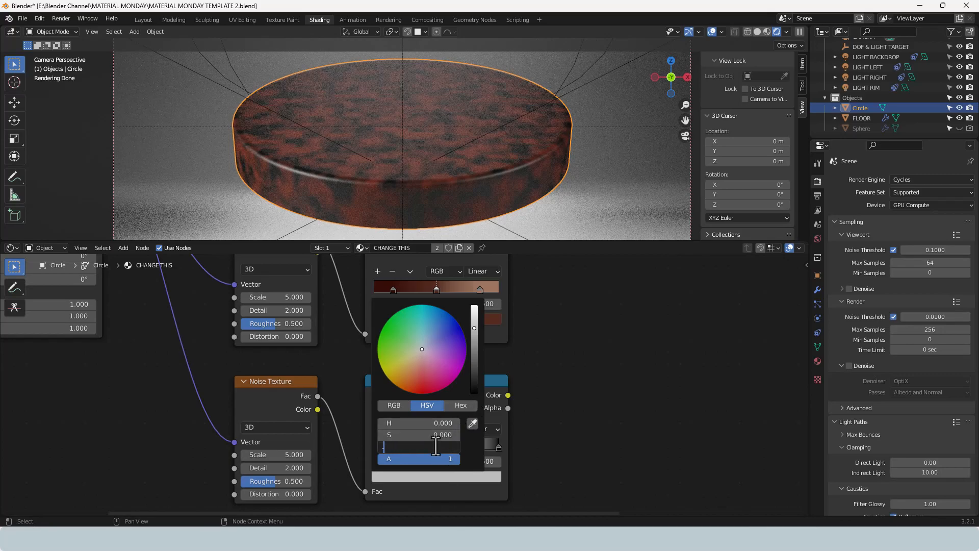
key("Return")
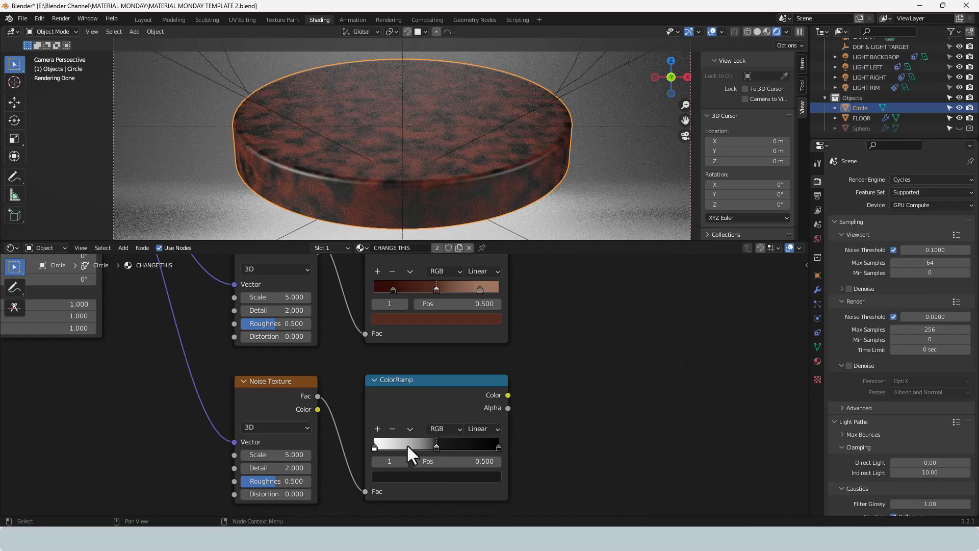
Set the position of the fourth ColorRamp's white stop to 0.2
left_click(374, 447)
left_click(460, 461)
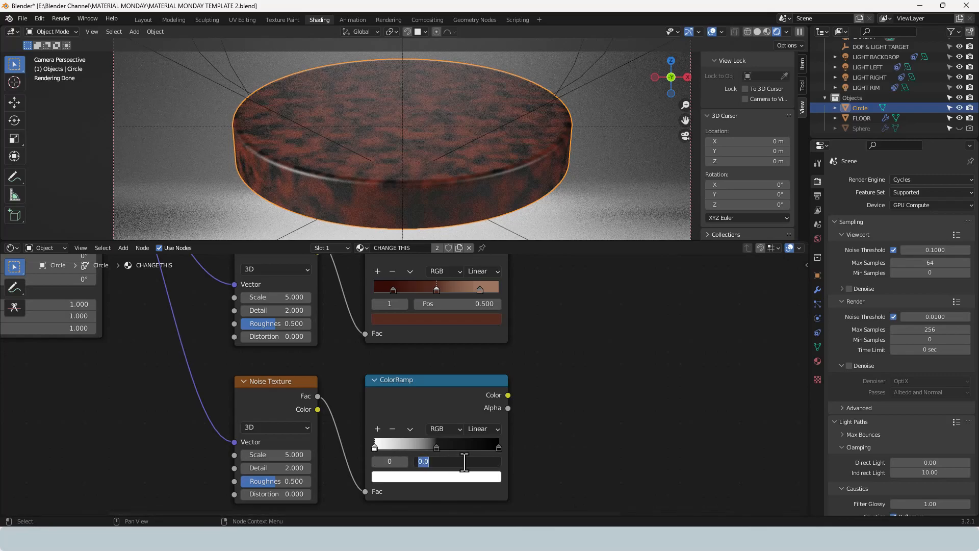
type("0.15")
key("Return")
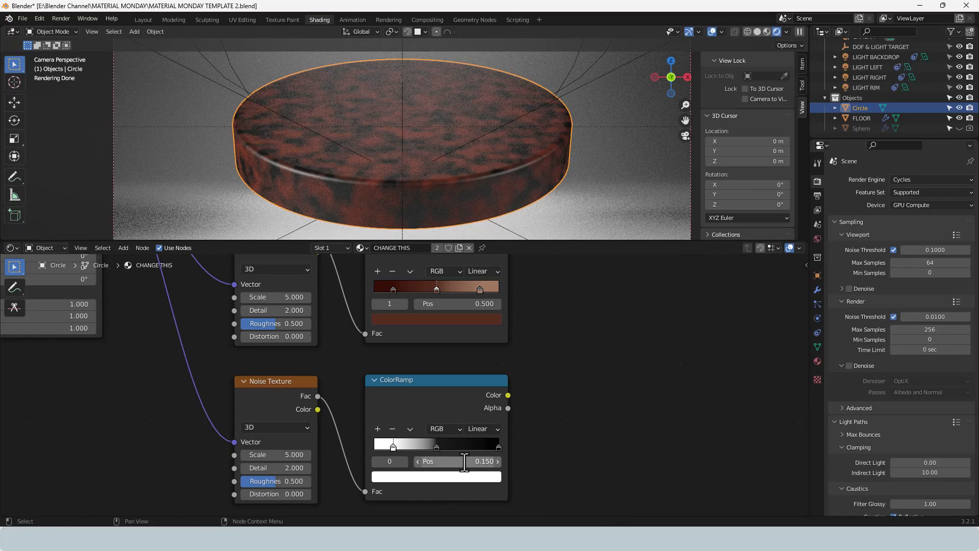
left_click(461, 461)
type("0.2")
key("Return")
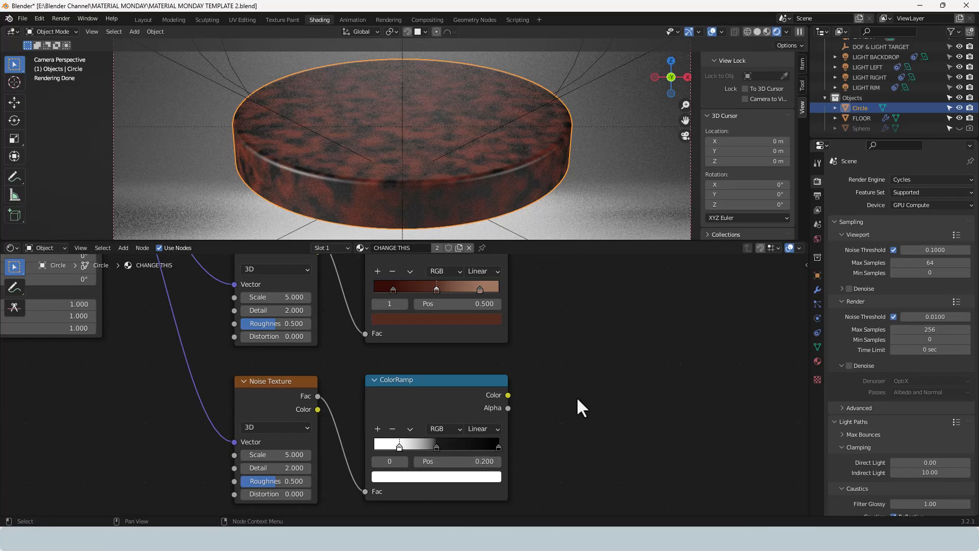
Connect the fourth ColorRamp's Color output to the Roughness input of the Principled BSDF
scroll(576, 395, "down", 6)
middle_click_drag(521, 305, 522, 396)
scroll(508, 368, "down", 3)
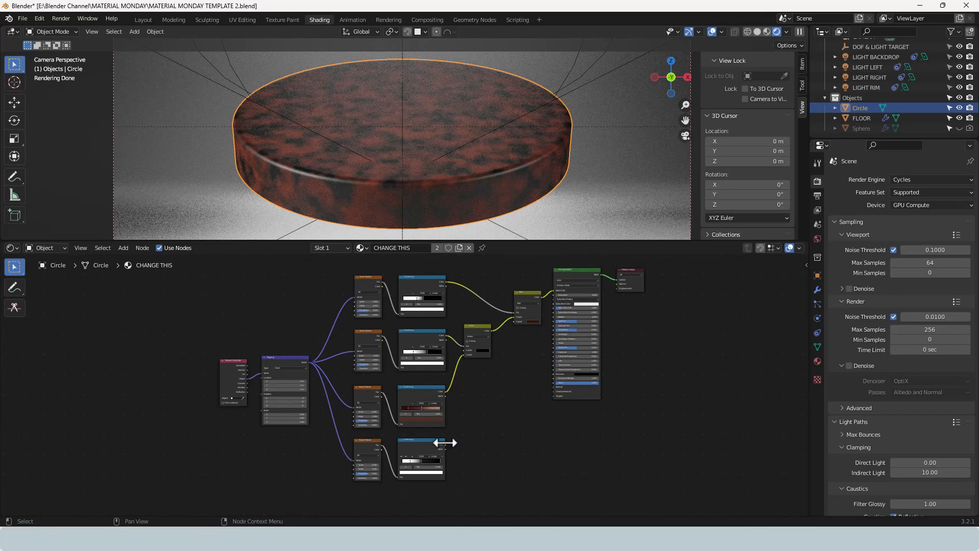
left_click_drag(443, 442, 552, 329)
scroll(578, 328, "up", 2)
middle_click_drag(578, 329, 590, 335)
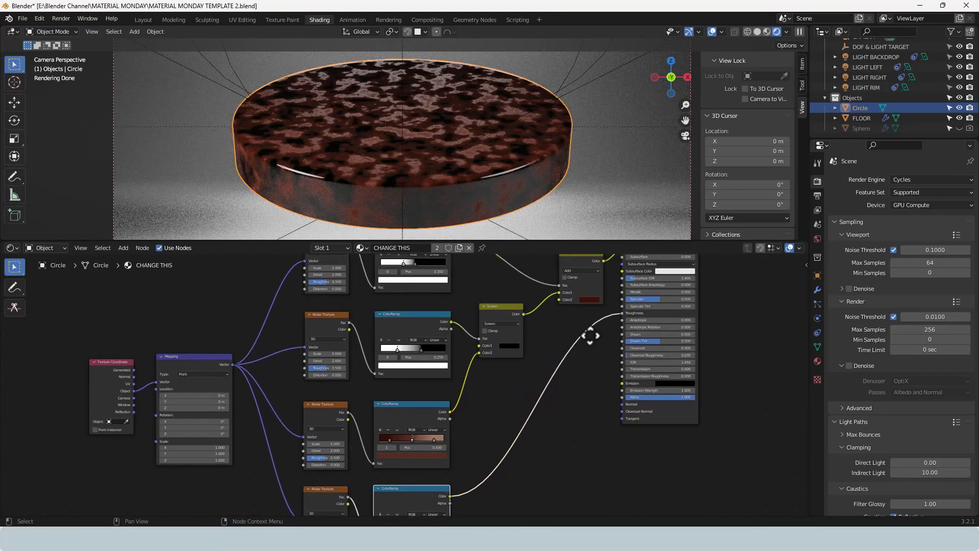
middle_click_drag(631, 310, 549, 332)
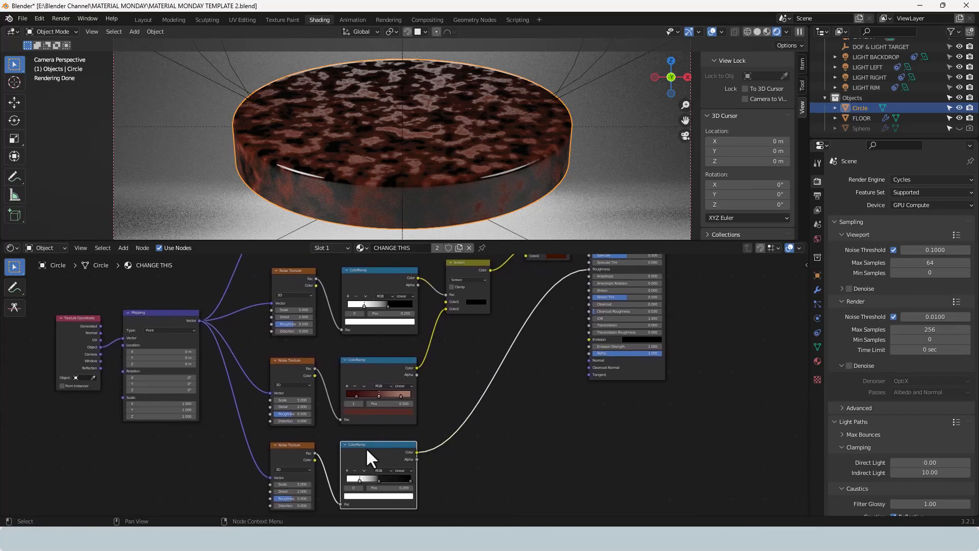
Duplicate the fourth ColorRamp and insert the copy into the link between it and the shader's Roughness
key("shift+d")
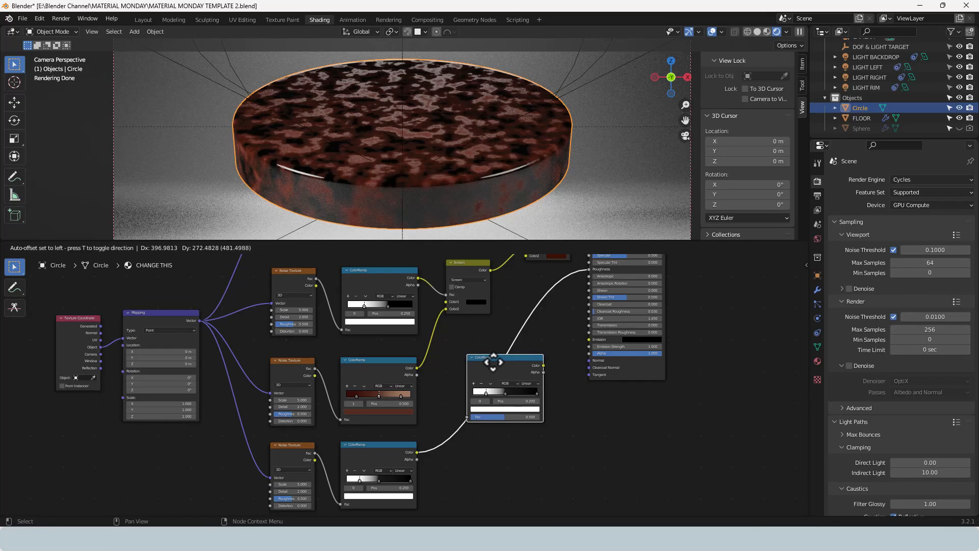
left_click(493, 362)
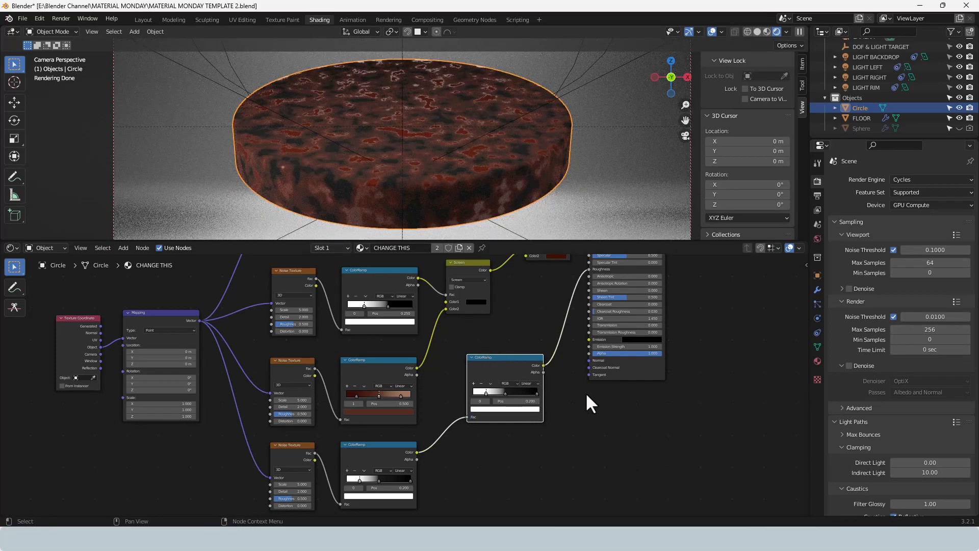
scroll(574, 402, "down", 2)
middle_click_drag(570, 403, 563, 409)
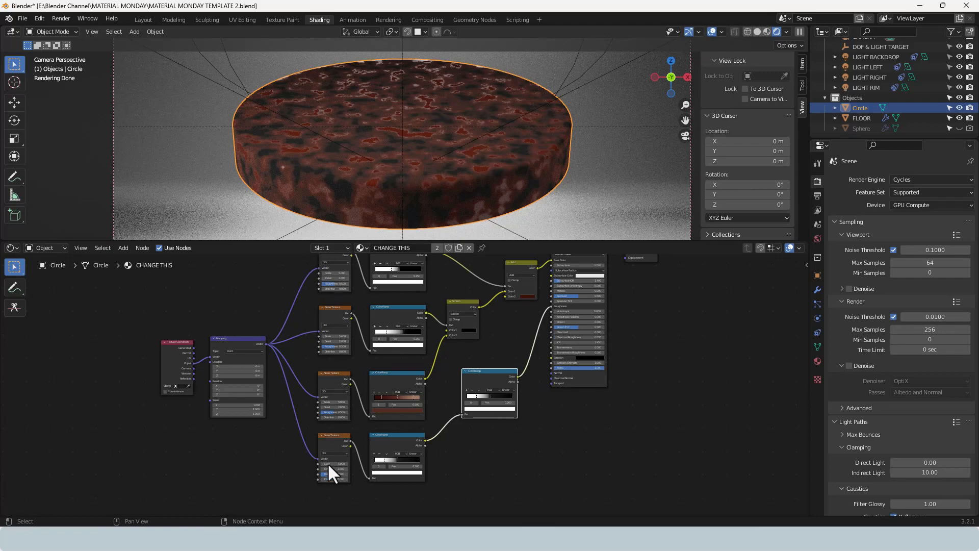
Move the Texture Coordinate and Mapping nodes down together, level with the lower Noise Texture nodes
middle_click_drag(521, 329, 556, 342)
left_click_drag(213, 343, 258, 414)
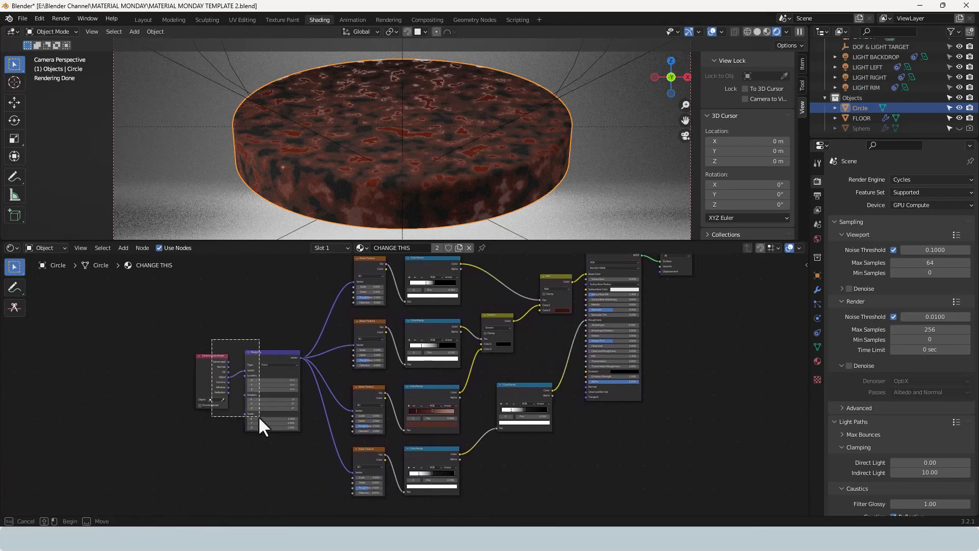
left_click_drag(258, 357, 247, 437)
left_click(274, 367)
Duplicate the fourth Noise Texture below the original, linking the Mapping's Vector into it and its Fac to the shader's Normal
middle_click_drag(591, 439, 623, 348)
left_click(403, 365)
key("shift+d")
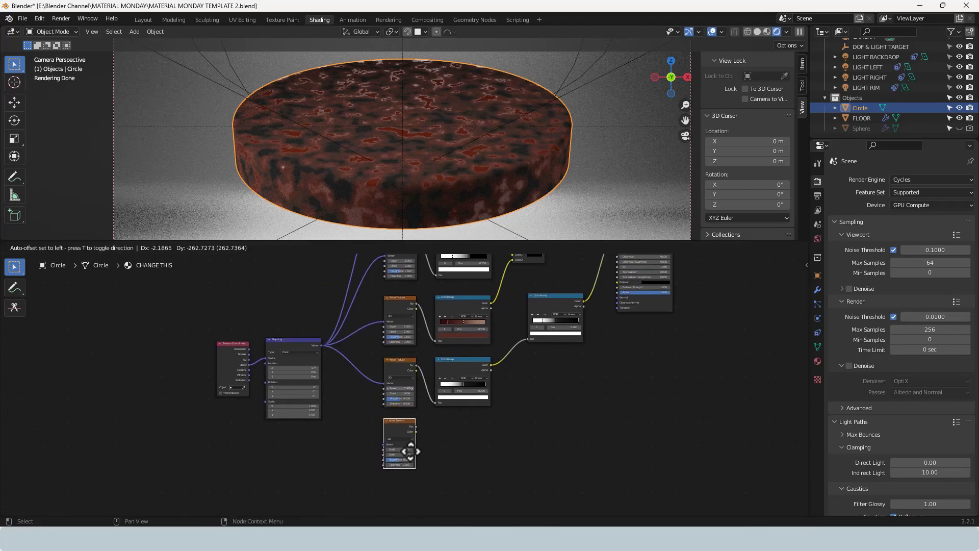
left_click(411, 449)
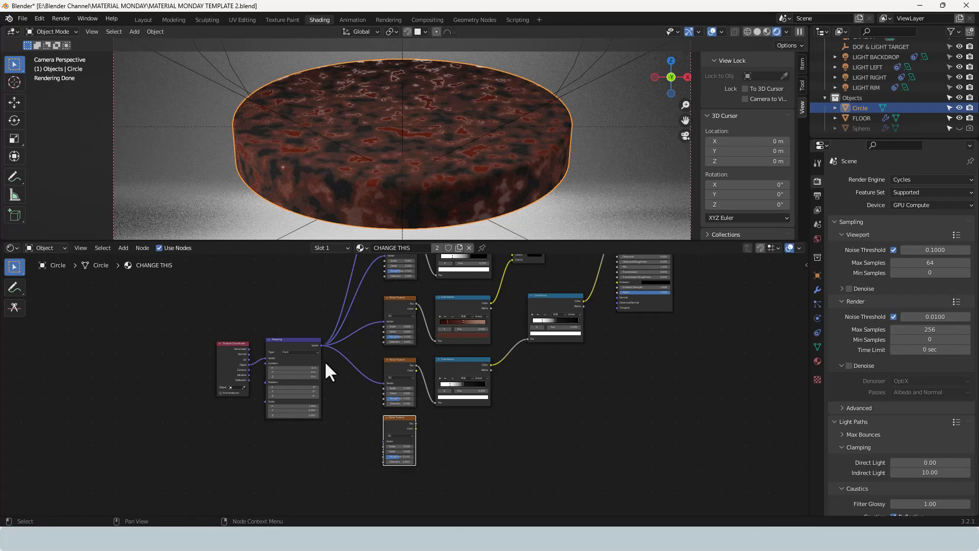
left_click_drag(320, 345, 617, 299)
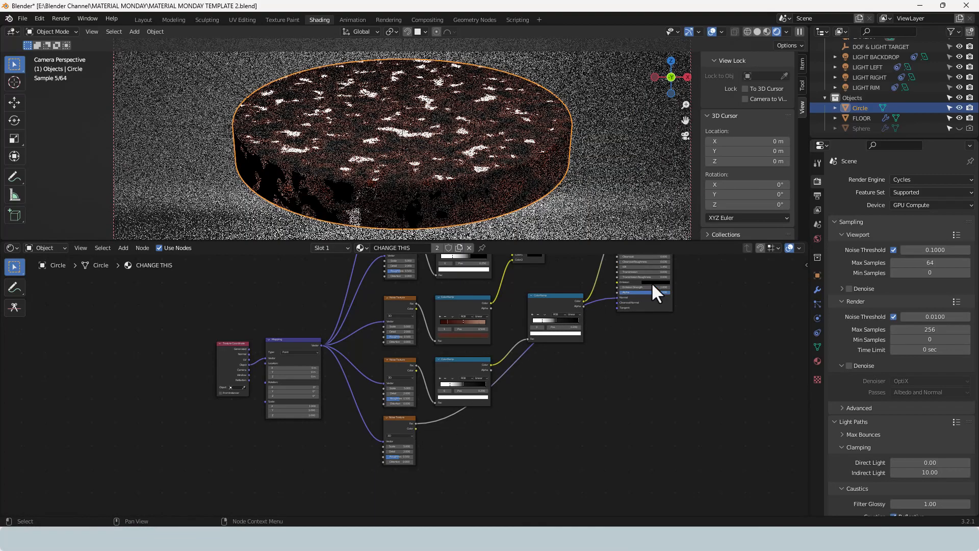
Add a Bump node and insert it into the link between the fifth Noise Texture and the shader's Normal
key("shift+a")
left_click(565, 401)
type("bump")
key("Return")
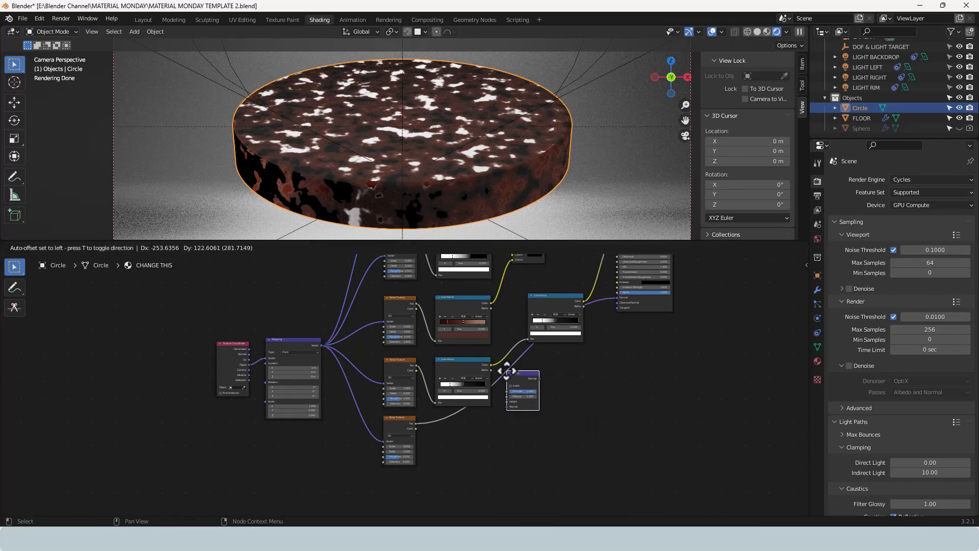
left_click(508, 364)
left_click_drag(524, 379, 557, 392)
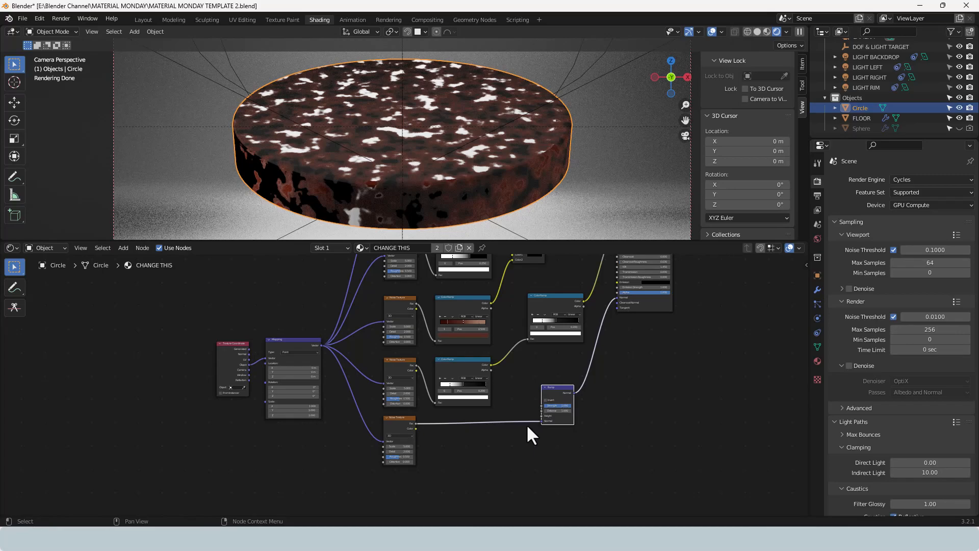
Set the Bump node's Strength to 0.75 and reroute the noise link from its Normal to its Height input
scroll(521, 423, "up", 3)
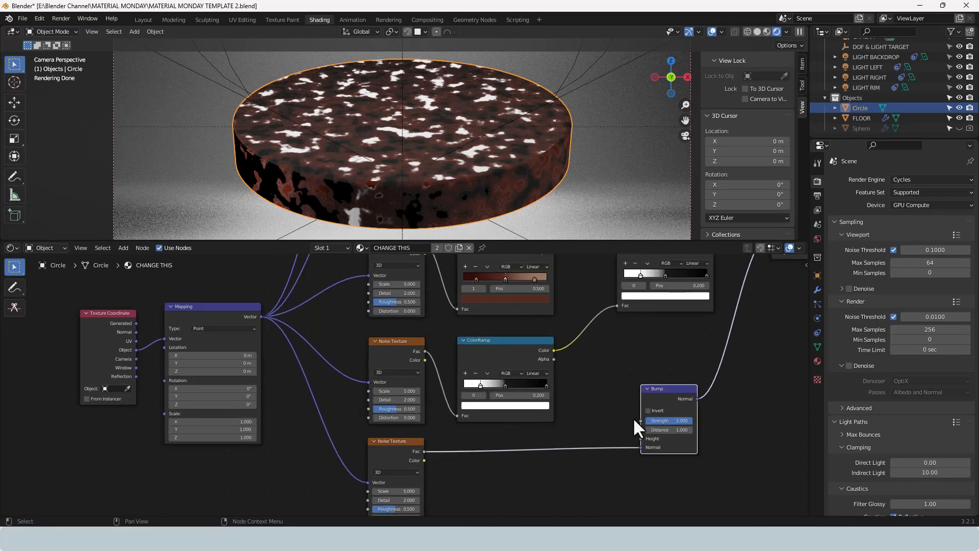
key("BackSpace")
type(".75")
key("Return")
left_click_drag(641, 447, 640, 441)
Review the complete node tree alongside the rendered disc
middle_click_drag(660, 370, 548, 368)
scroll(587, 360, "down", 2)
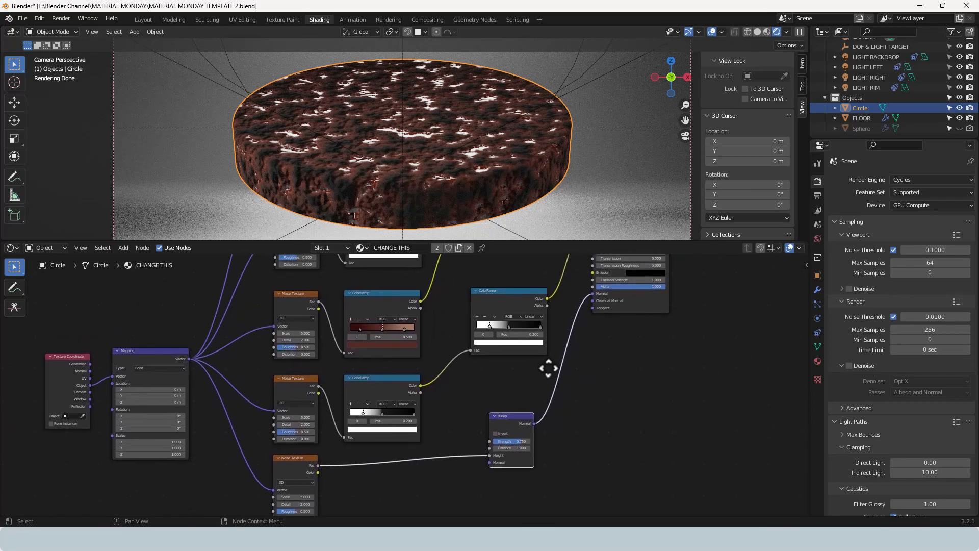
scroll(577, 337, "down", 1)
middle_click_drag(577, 337, 610, 377)
scroll(570, 351, "down", 2)
scroll(580, 343, "down", 2)
scroll(610, 378, "down", 1)
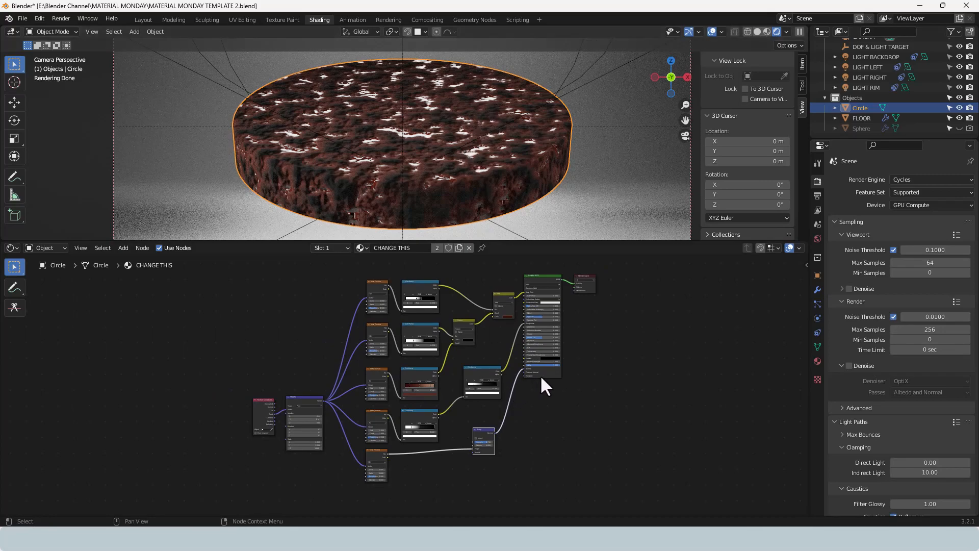
scroll(540, 373, "up", 2)
scroll(541, 374, "down", 1)
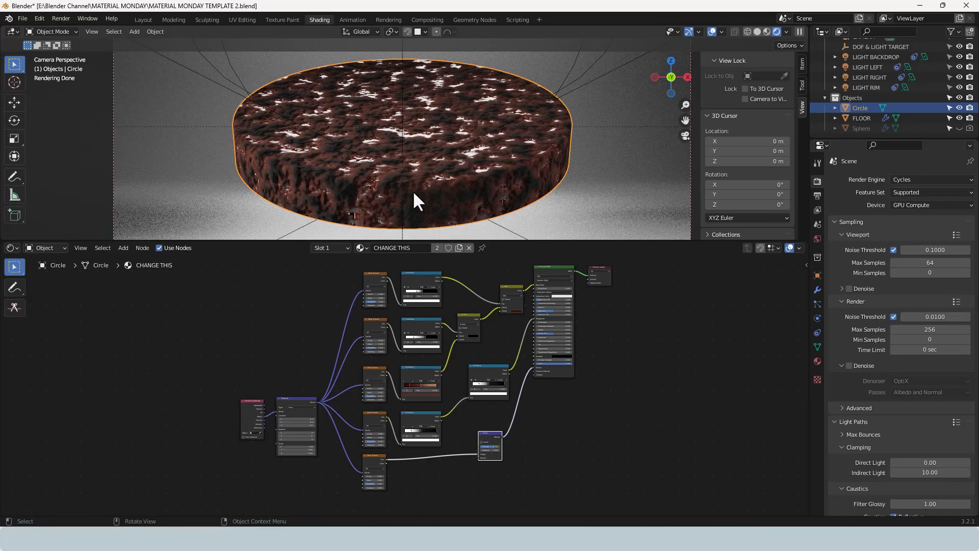
Move the Material Output node down, to the lower right of the Principled BSDF
middle_click_drag(573, 439, 509, 444)
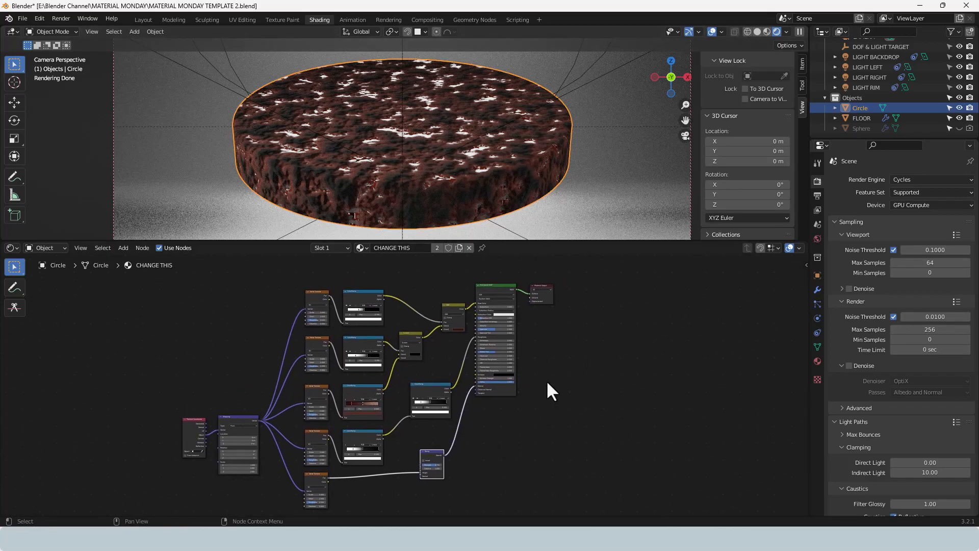
left_click_drag(542, 291, 555, 407)
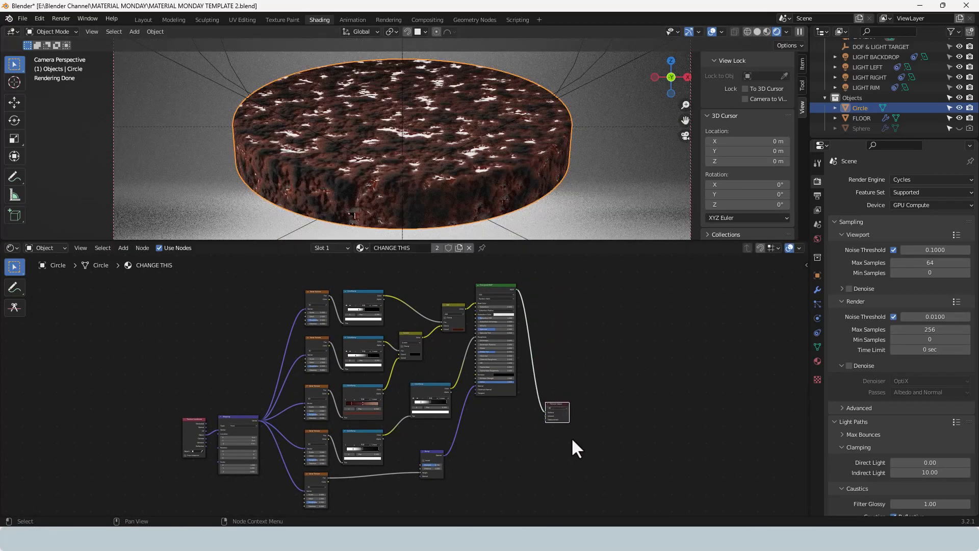
scroll(574, 445, "up", 2)
middle_click_drag(635, 442, 582, 352)
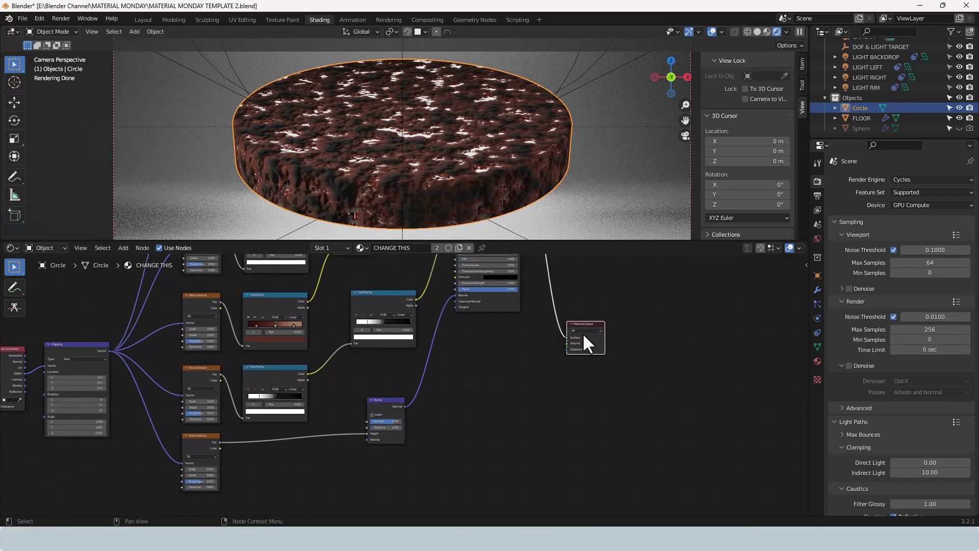
left_click_drag(582, 324, 598, 320)
Duplicate the fifth Noise Texture below the original and connect the Mapping's Vector to the copy
middle_click_drag(536, 409, 522, 375)
left_click(205, 408)
key("shift+d")
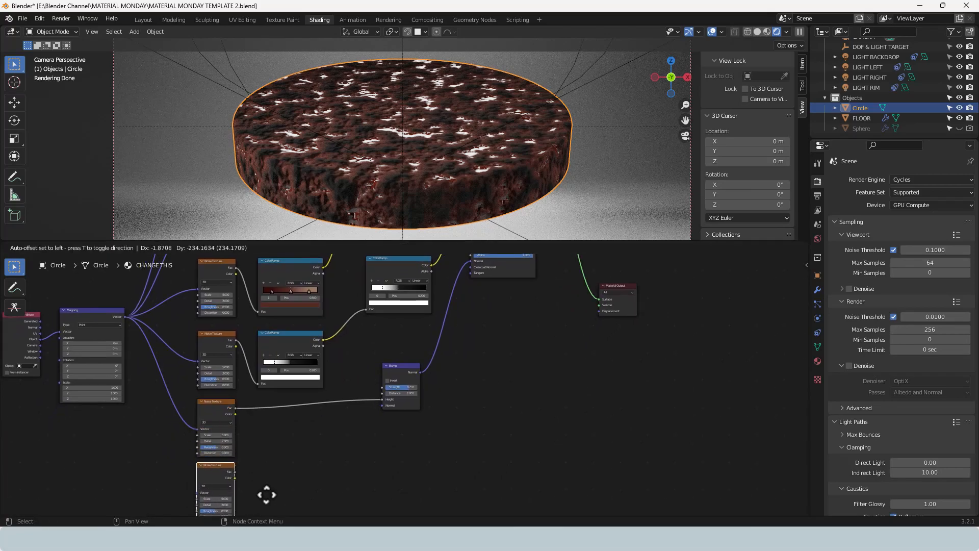
left_click(266, 494)
middle_click_drag(311, 471, 377, 438)
left_click_drag(190, 282, 264, 458)
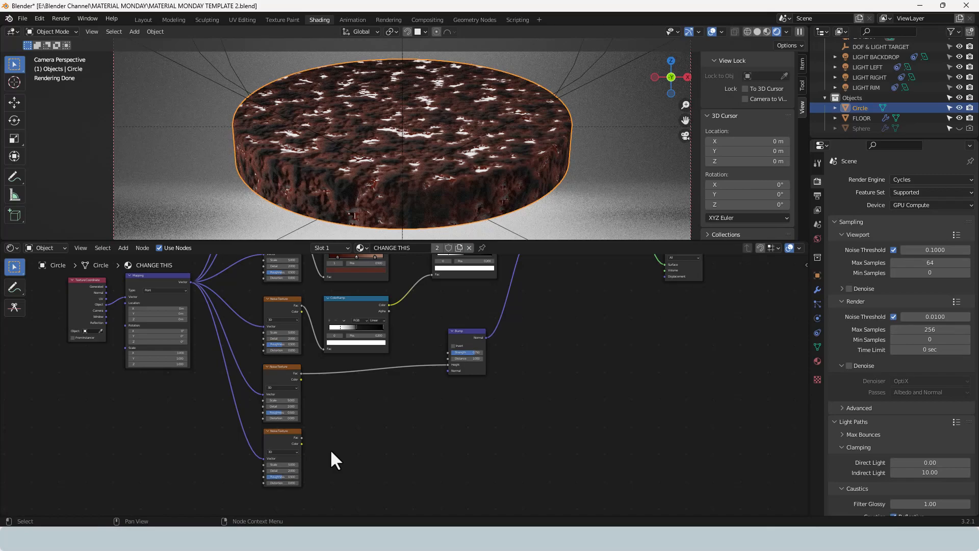
Set the sixth Noise Texture's Scale to -6, Detail to 2.5 and Roughness to 0.65
scroll(334, 459, "up", 4)
middle_click_drag(333, 459, 356, 445)
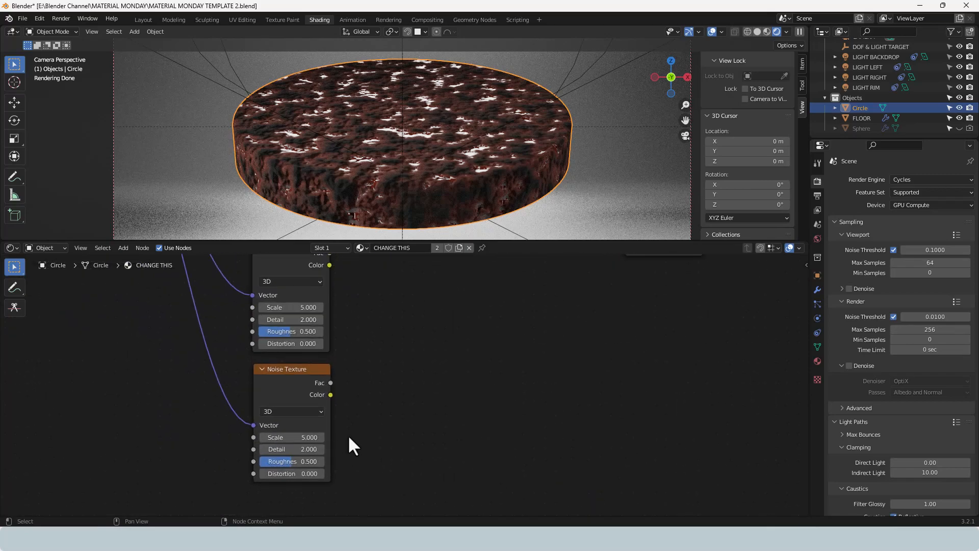
left_click(309, 438)
key("BackSpace")
type("-6")
key("Tab")
type("2.5")
key("Tab")
type(".6")
key("Return")
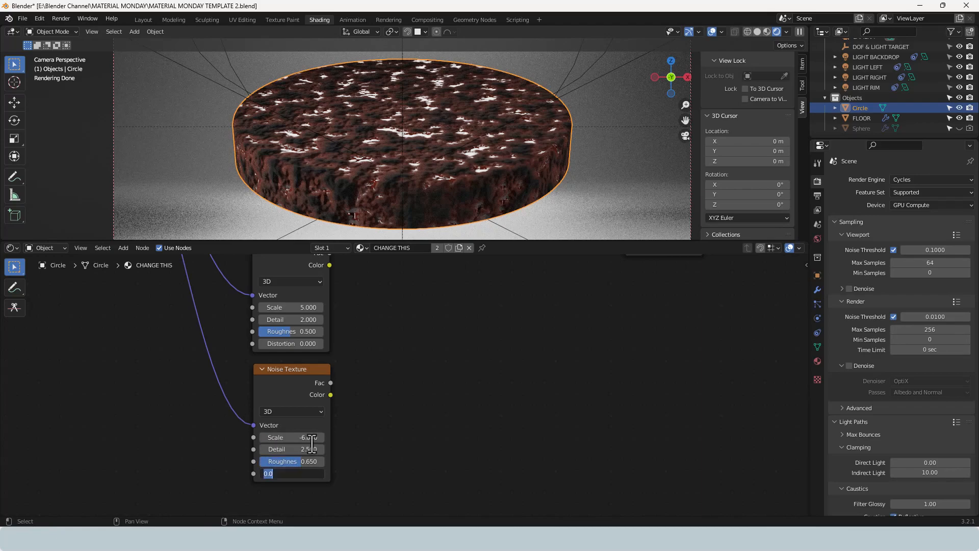
scroll(512, 372, "down", 1)
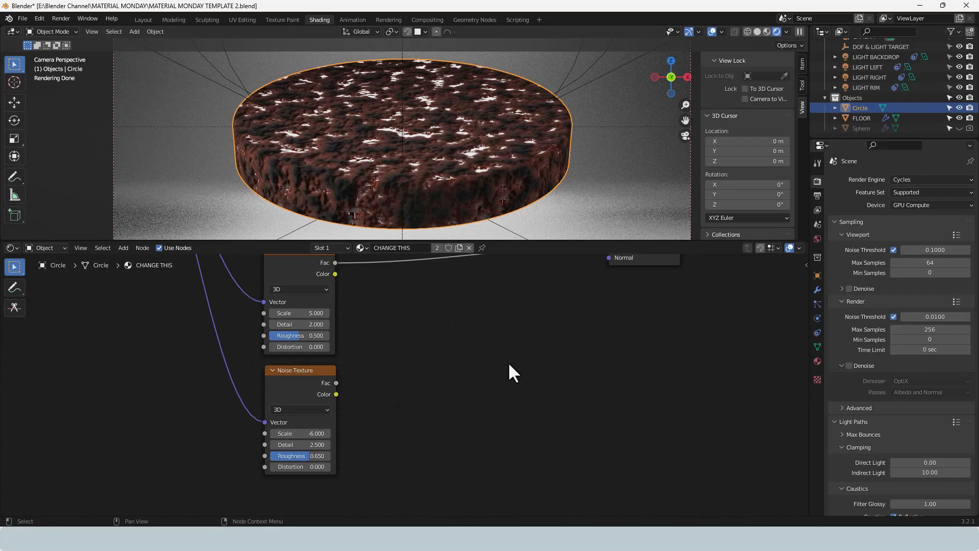
Connect the sixth Noise Texture's Fac to the Displacement input of the Material Output
key("shift+a")
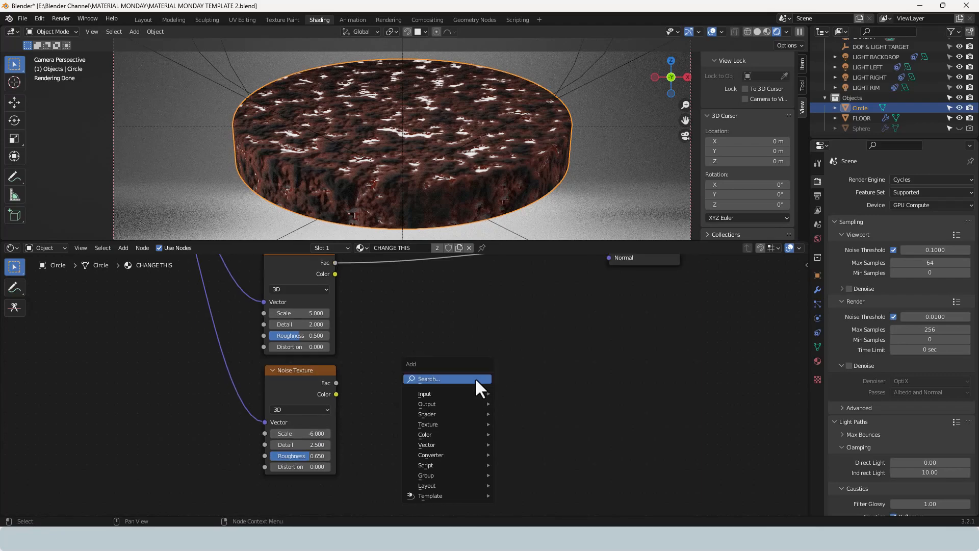
scroll(548, 373, "down", 3)
middle_click_drag(545, 373, 427, 435)
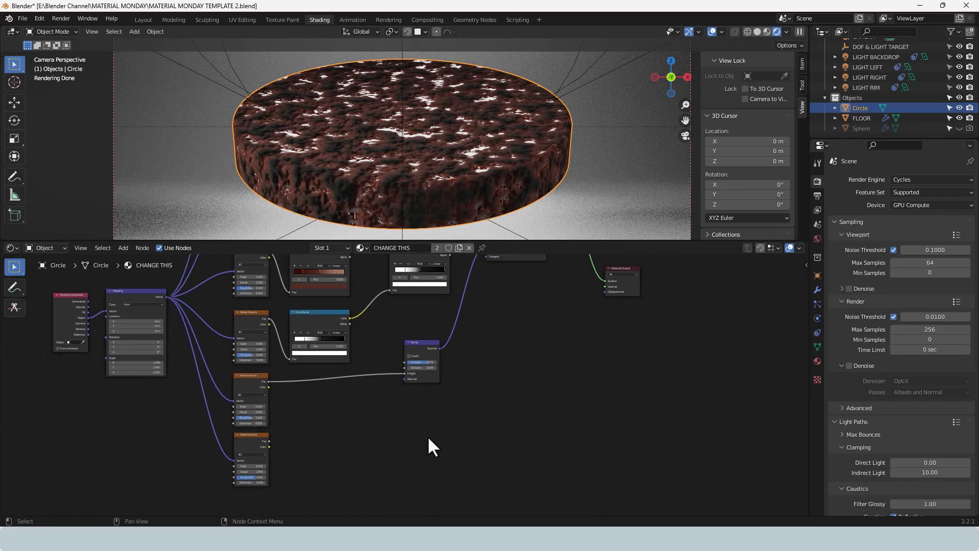
left_click_drag(268, 440, 605, 293)
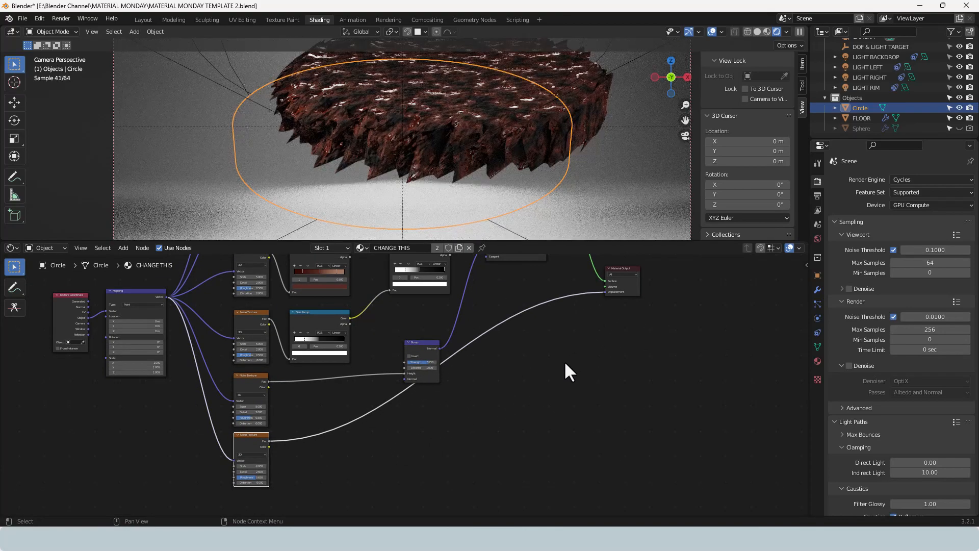
Add a Displacement node and insert it into the link between the sixth Noise Texture and the Material Output
middle_click_drag(534, 403, 557, 396)
key("shift+a")
left_click(557, 397)
type("DISPLA")
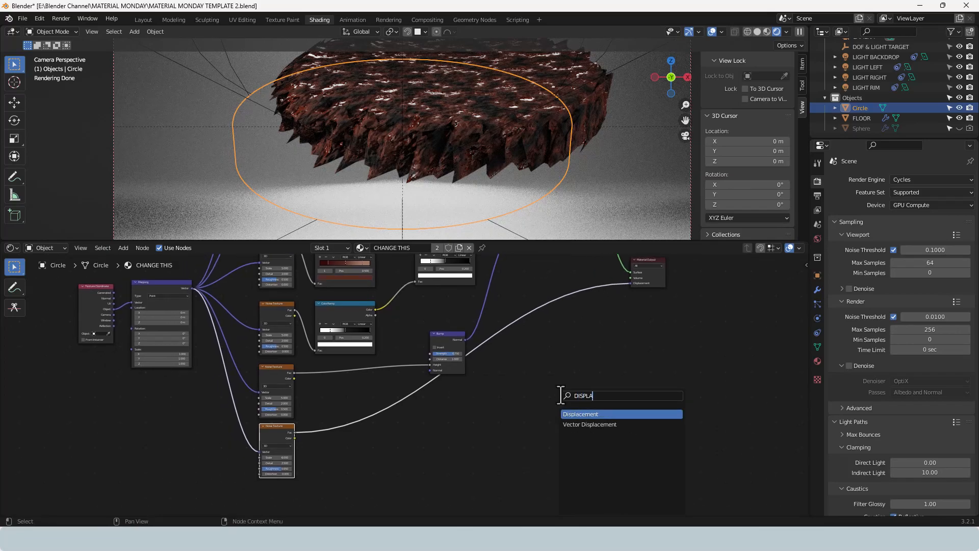
key("Return")
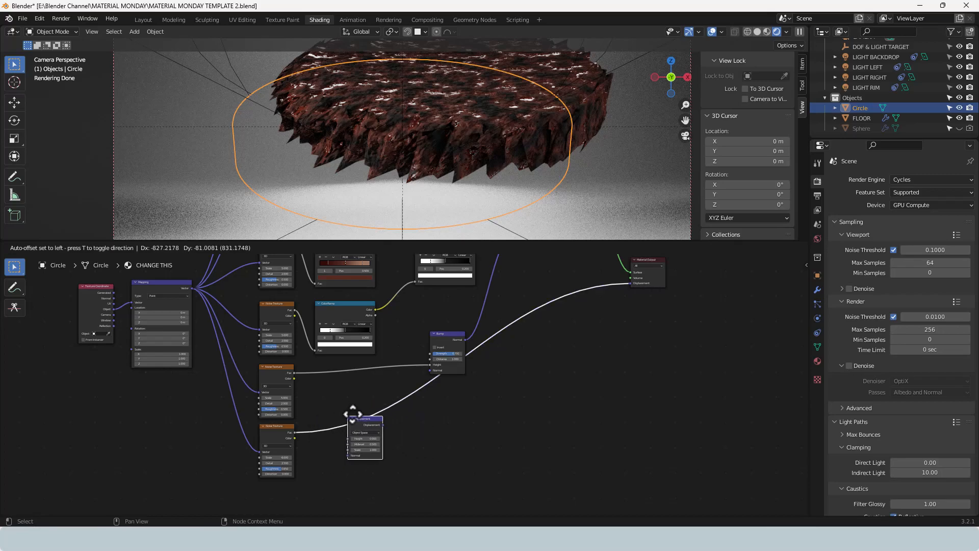
left_click(353, 417)
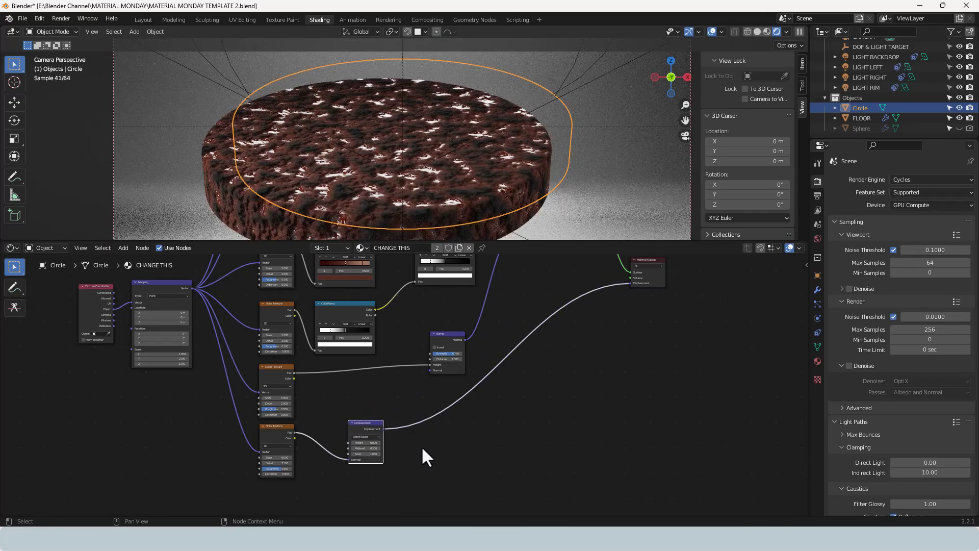
Reroute the noise link on the Displacement node from its Normal to its Height input
middle_click_drag(426, 448, 448, 430)
scroll(411, 437, "up", 3)
middle_click_drag(504, 404, 481, 400)
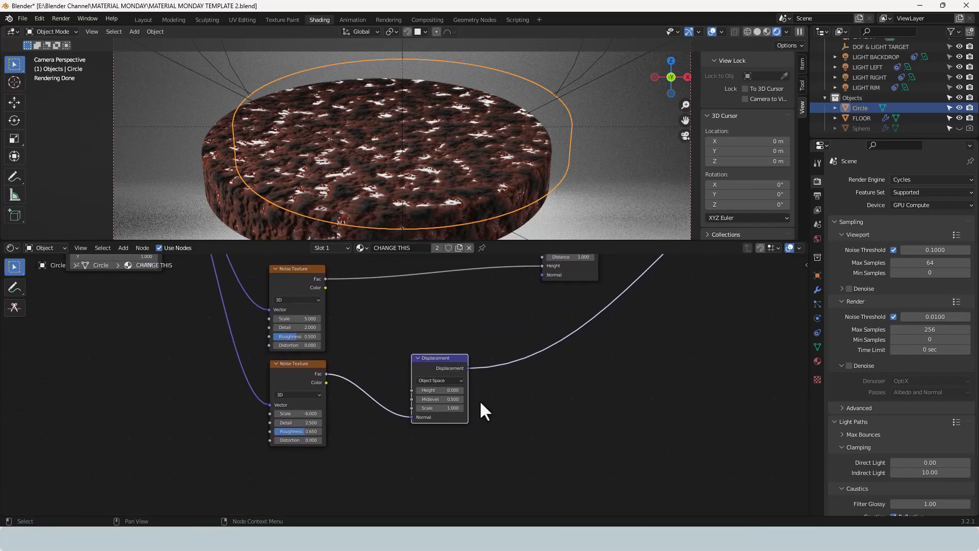
left_click_drag(411, 416, 410, 391)
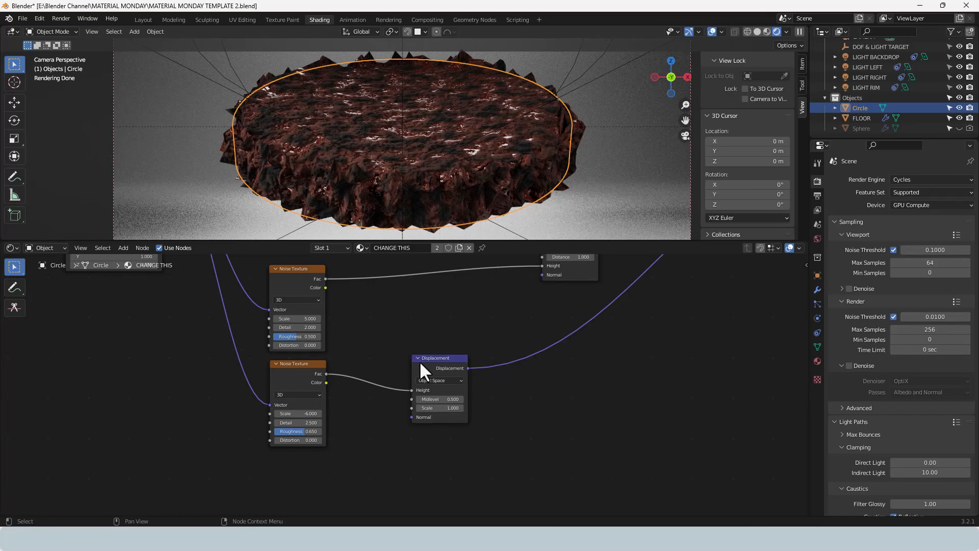
Set the Displacement node's Midlevel to 0 and Scale to 0.05
left_click(444, 400)
type("0")
key("Tab")
key("BackSpace")
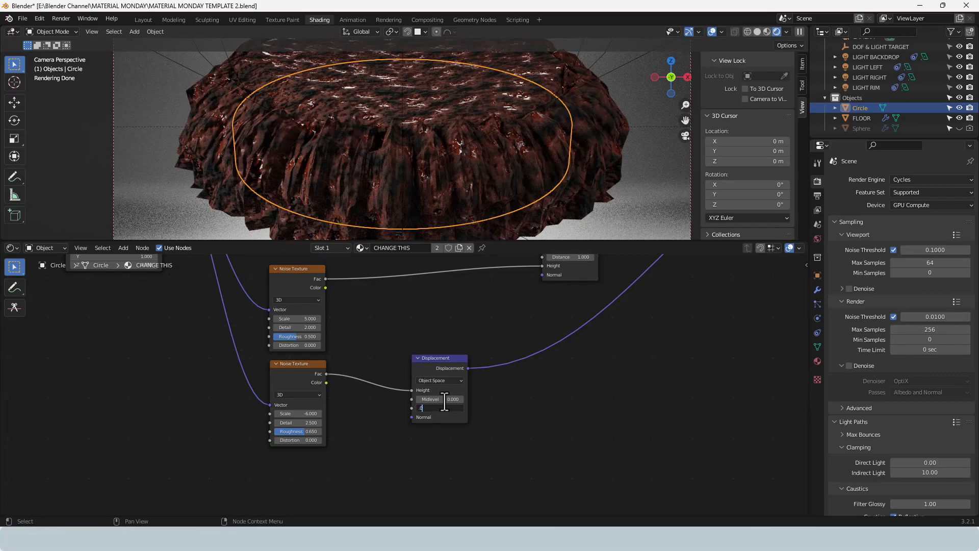
key("Return")
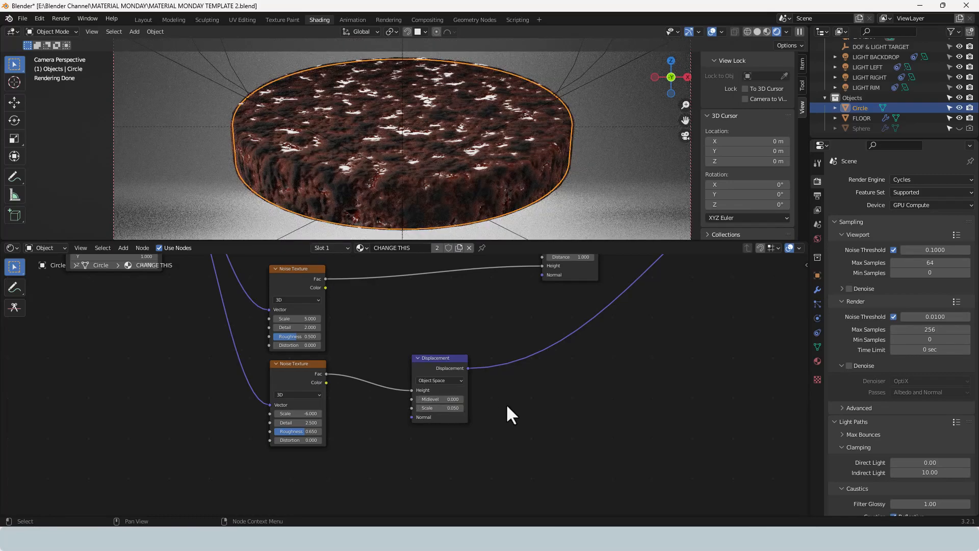
Add a ColorRamp and insert it into the link between the sixth Noise Texture and the Displacement node
scroll(506, 403, "up", 1)
middle_click_drag(511, 402, 554, 401)
key("shift+a")
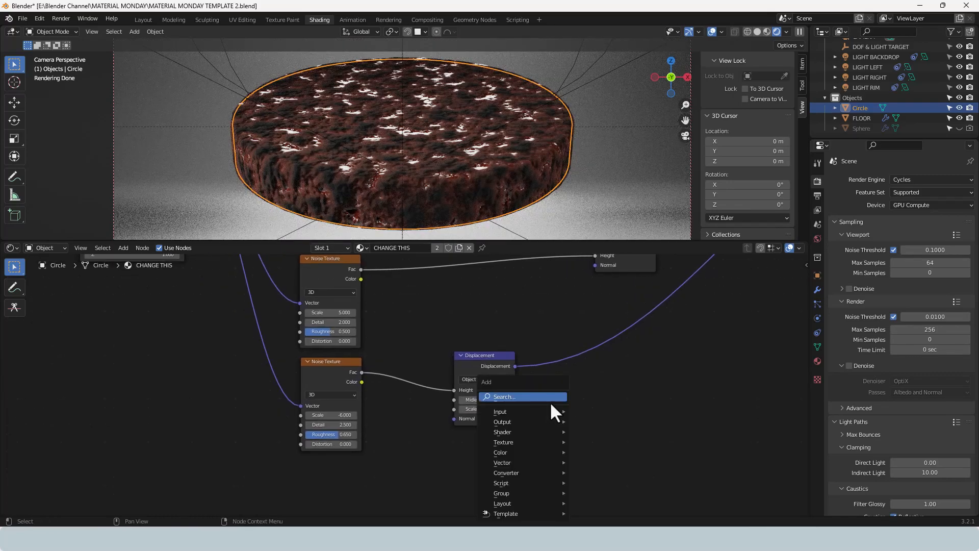
left_click(549, 402)
type("color ramp")
key("Return")
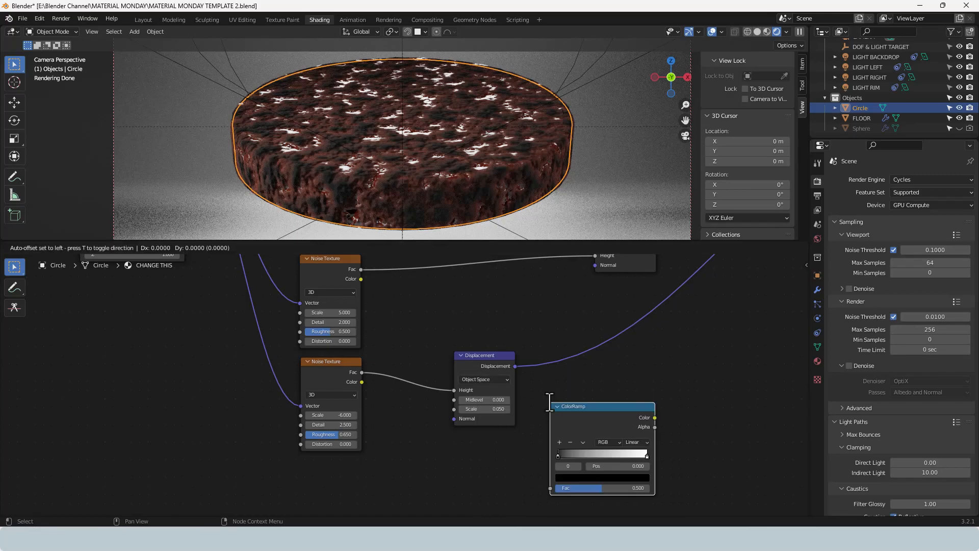
left_click(317, 358)
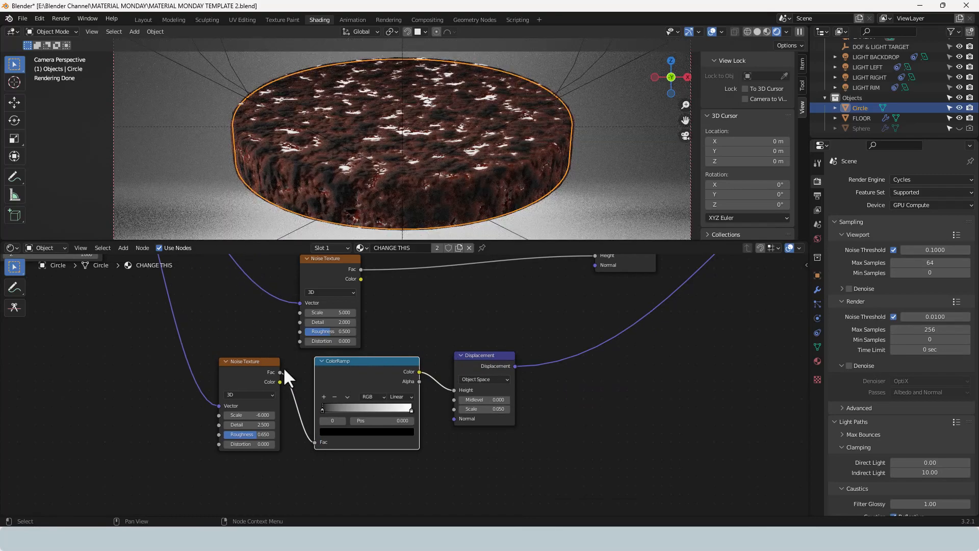
Move the sixth Noise Texture, its ColorRamp and the Displacement node together toward the Material Output, back in line with the other noise nodes
left_click_drag(211, 376, 615, 400)
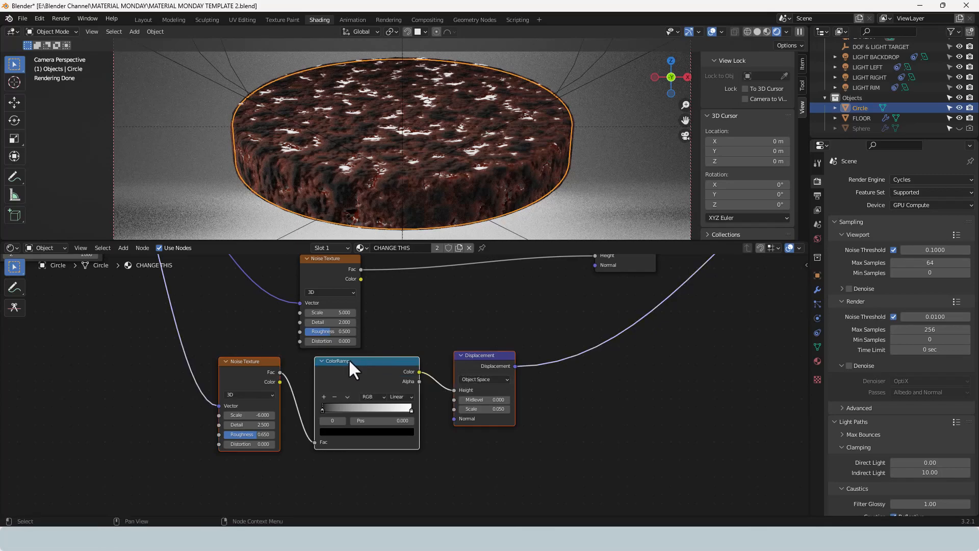
key("g")
left_click(443, 364)
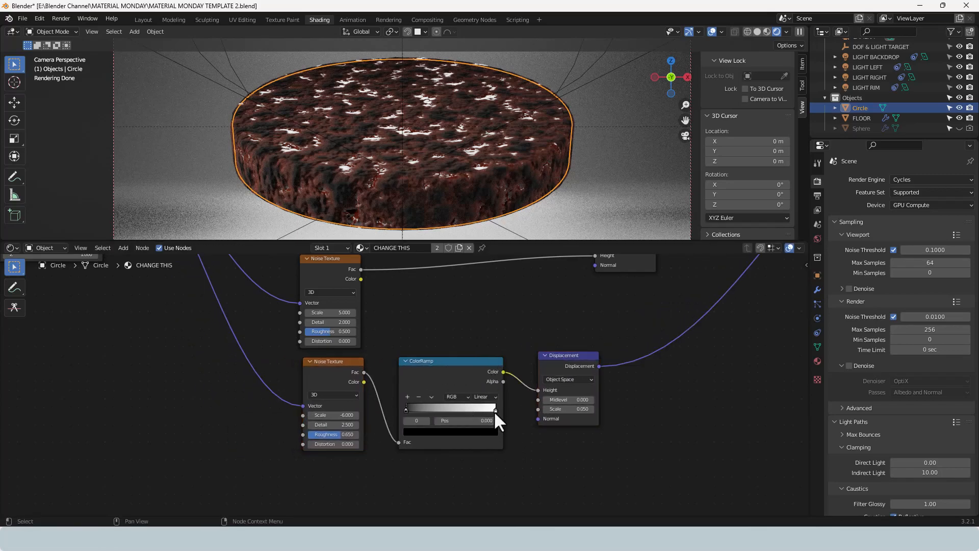
Move the white stop of the ColorRamp feeding the Displacement node to position 0.7
mouse_move(494, 409)
left_mouse_down()
mouse_move(429, 414)
mouse_move(507, 411)
mouse_move(480, 413)
left_mouse_up()
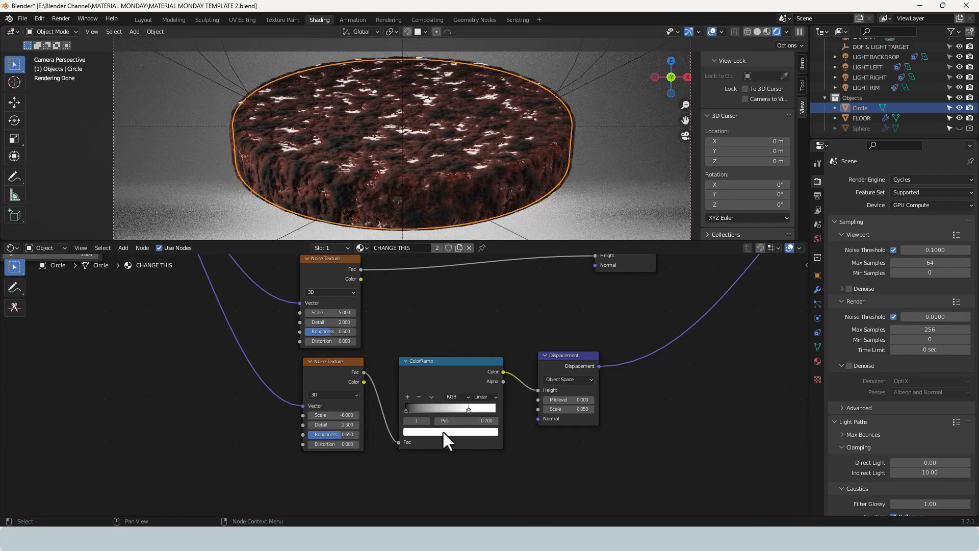
scroll(505, 339, "down", 4)
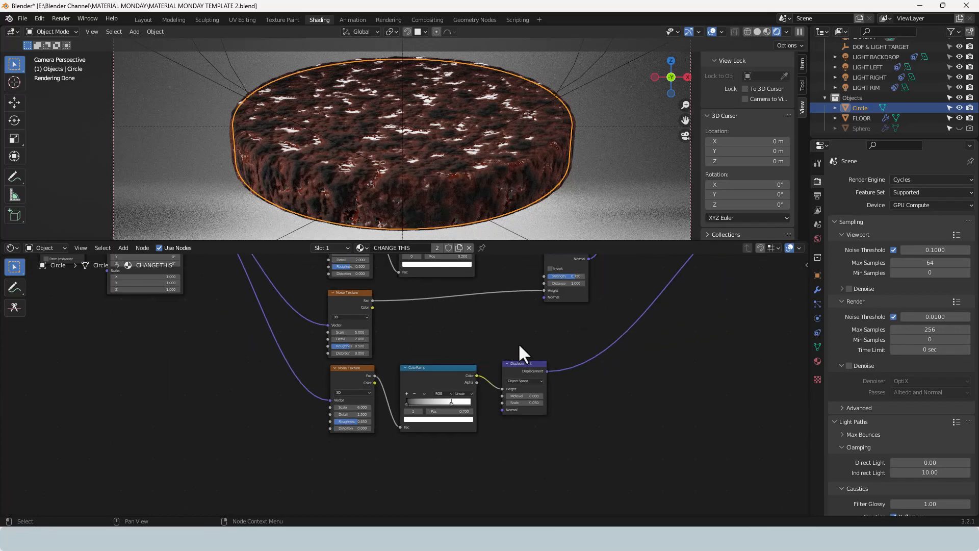
middle_click_drag(502, 362, 579, 392)
scroll(540, 380, "down", 2)
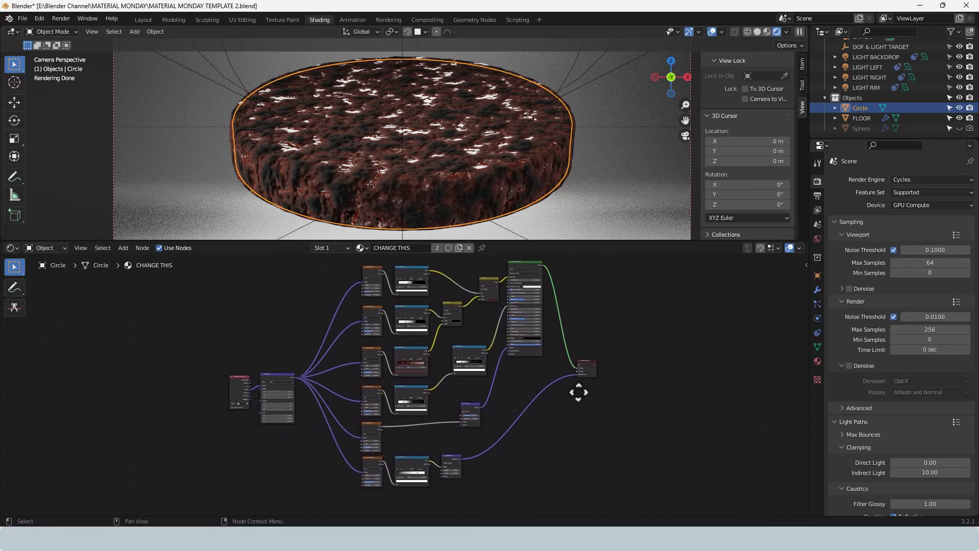
scroll(578, 392, "down", 1)
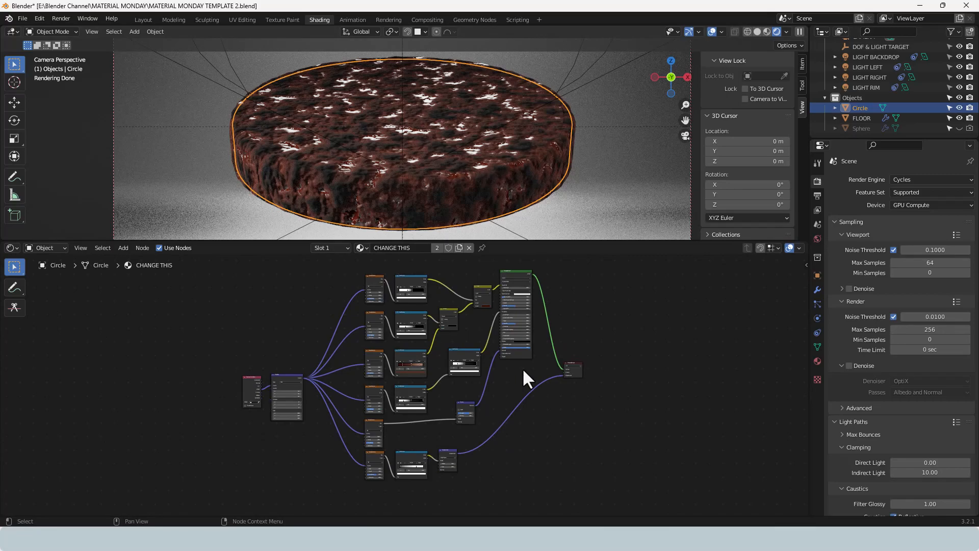
Set the Principled BSDF's Subsurface to 0.01
scroll(538, 358, "up", 6)
middle_click_drag(613, 284, 498, 381)
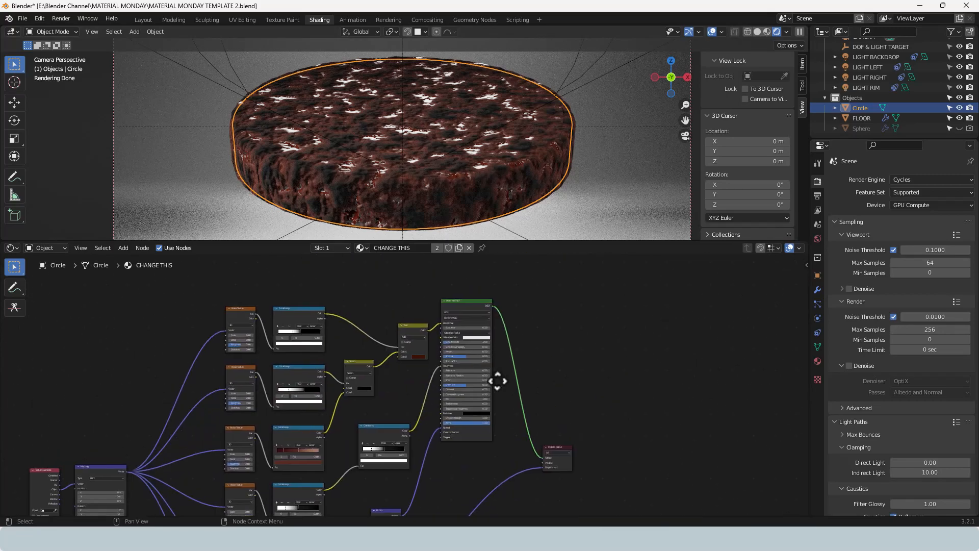
scroll(530, 363, "up", 2)
middle_click_drag(539, 358, 608, 321)
scroll(612, 346, "up", 2)
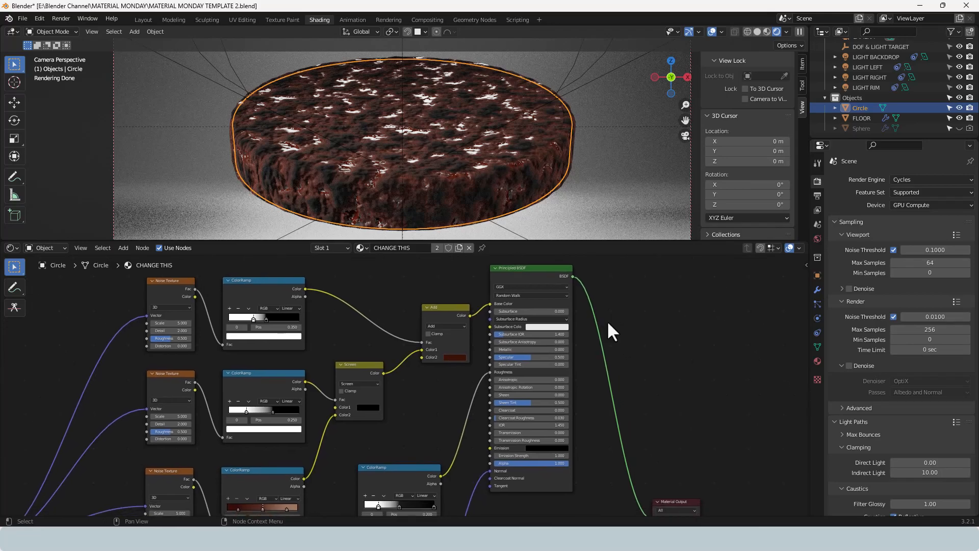
scroll(560, 331, "up", 2)
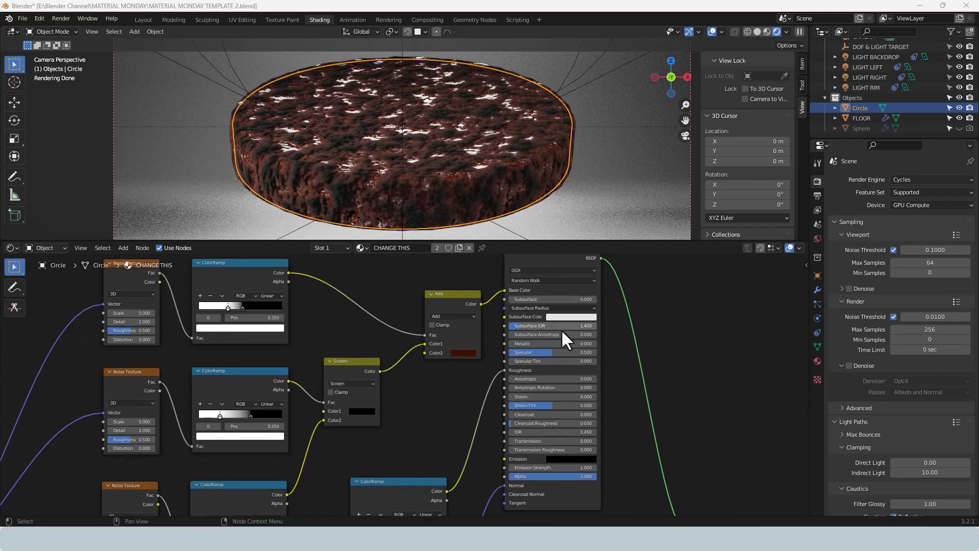
middle_click_drag(512, 305, 417, 364)
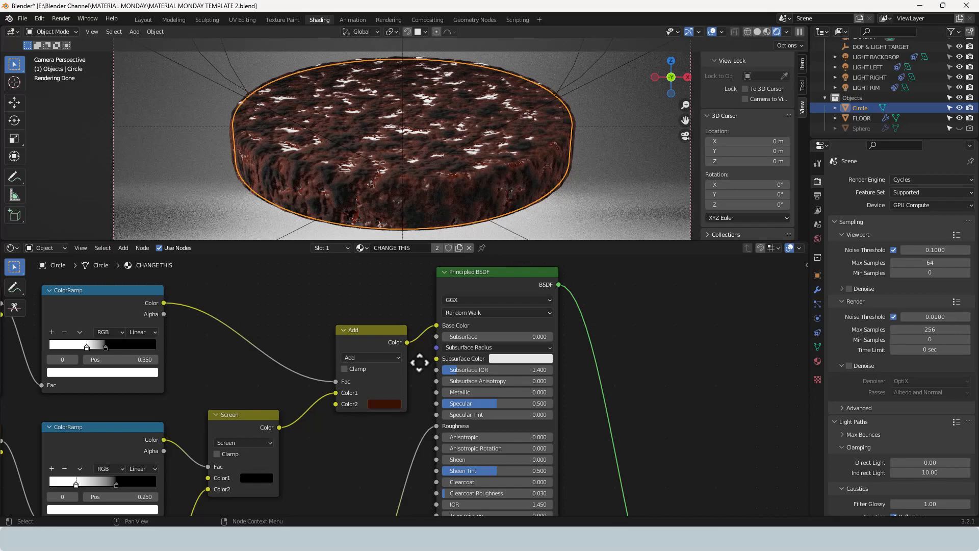
left_click(511, 338)
key("BackSpace")
type(".01")
key("Return")
Add an RGB node below the Add mix node and connect its Color to the Principled BSDF's Subsurface Color
middle_click_drag(377, 433, 463, 370)
key("shift+a")
left_click(460, 374)
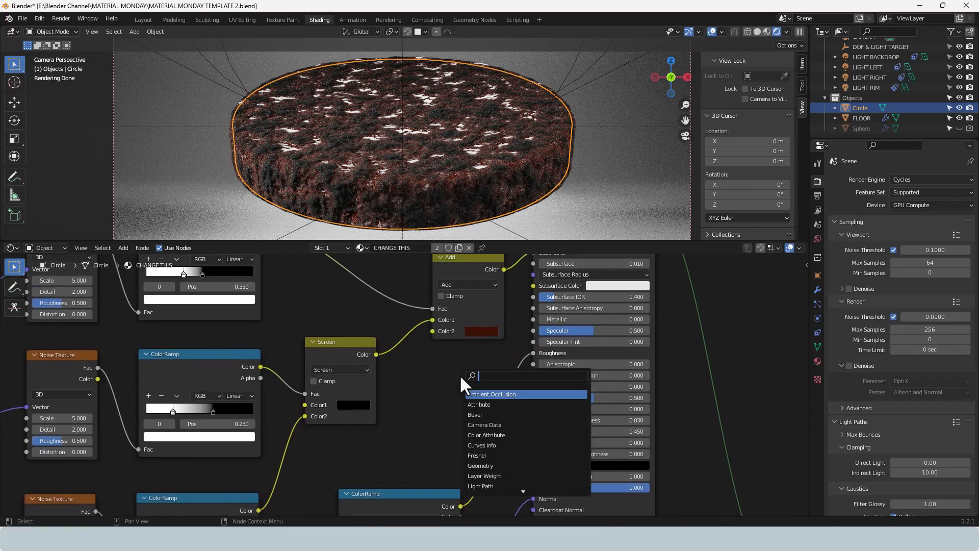
type("RGB")
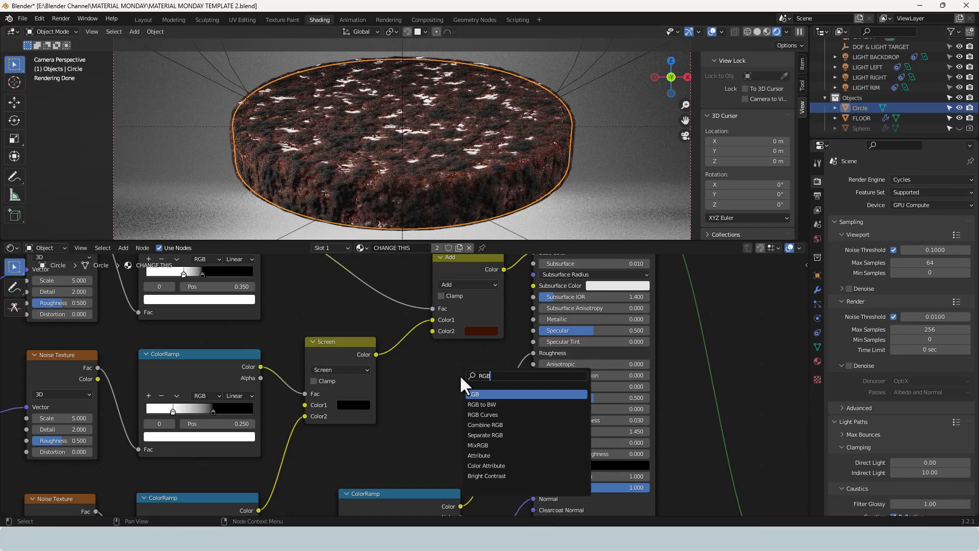
left_click(477, 393)
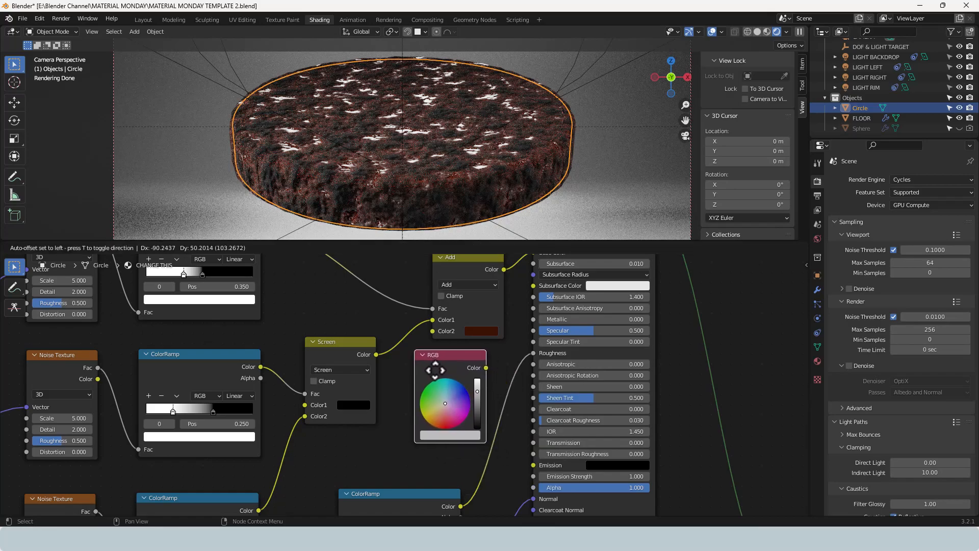
left_click(427, 372)
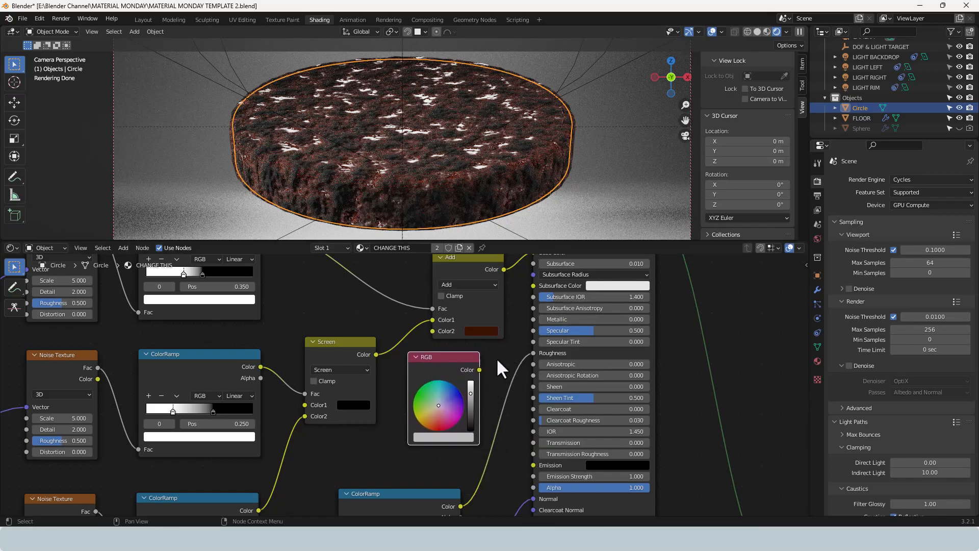
left_click_drag(480, 368, 533, 285)
left_click_drag(467, 353, 494, 349)
scroll(510, 349, "down", 2)
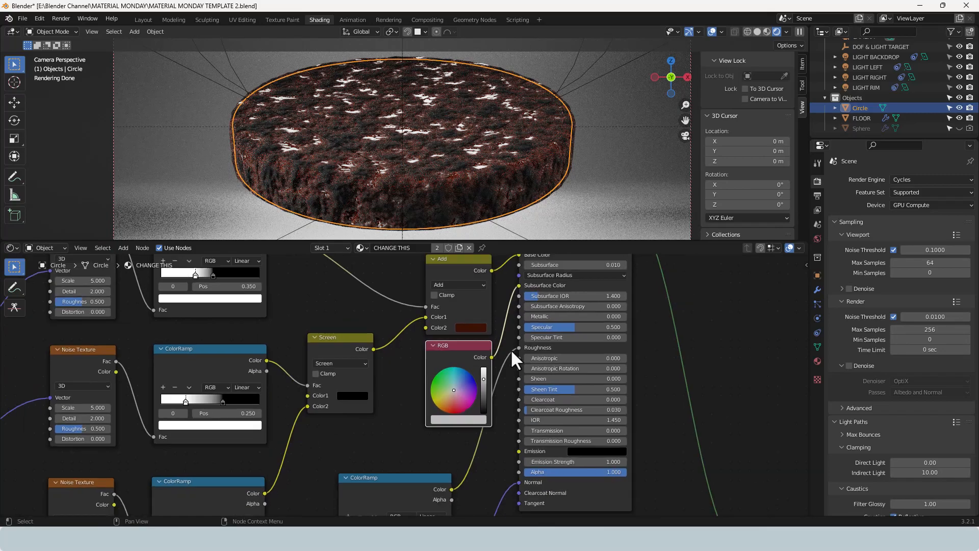
left_click_drag(522, 256, 525, 285)
Set the RGB node's colour to a very dark red with HSV saturation 0.75 and value 0.005
scroll(467, 385, "up", 2)
left_click(477, 424)
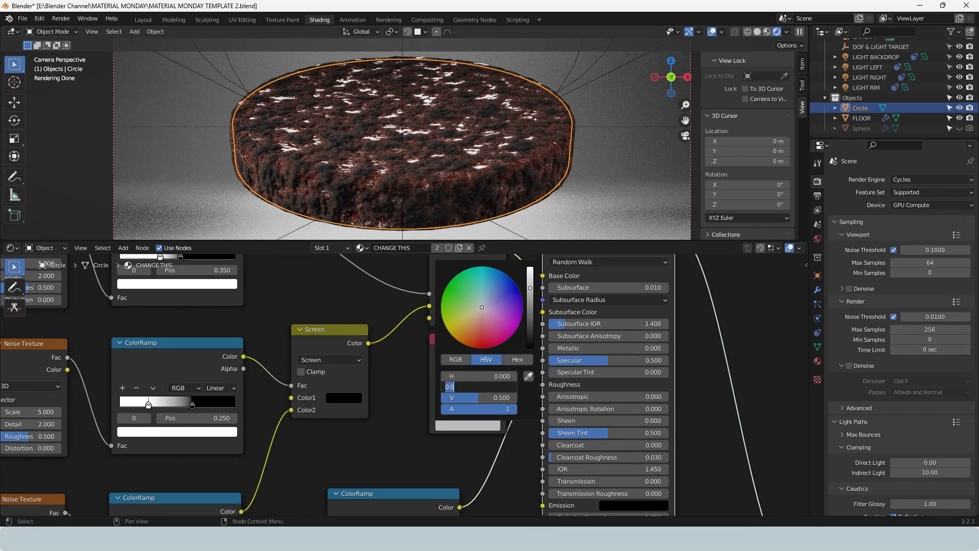
type(".75")
key("Tab")
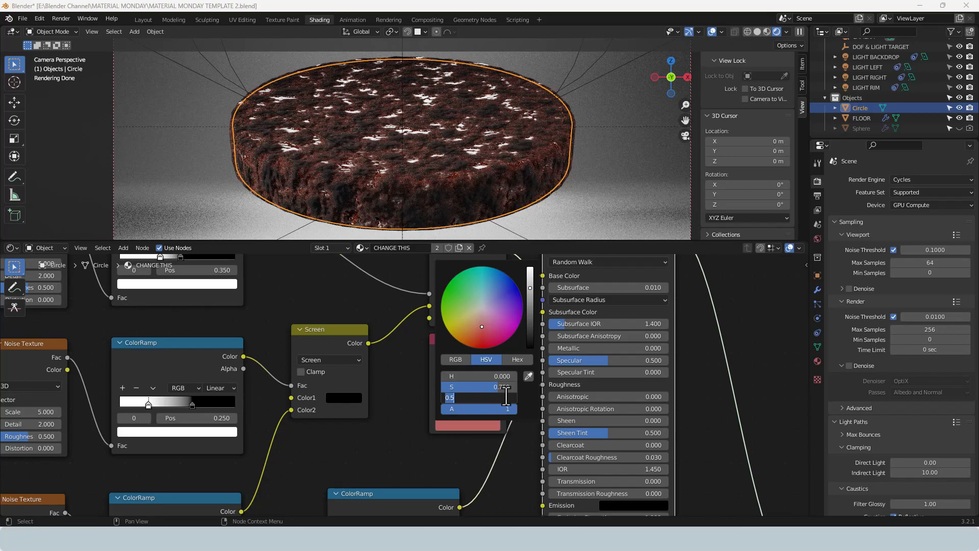
key("BackSpace")
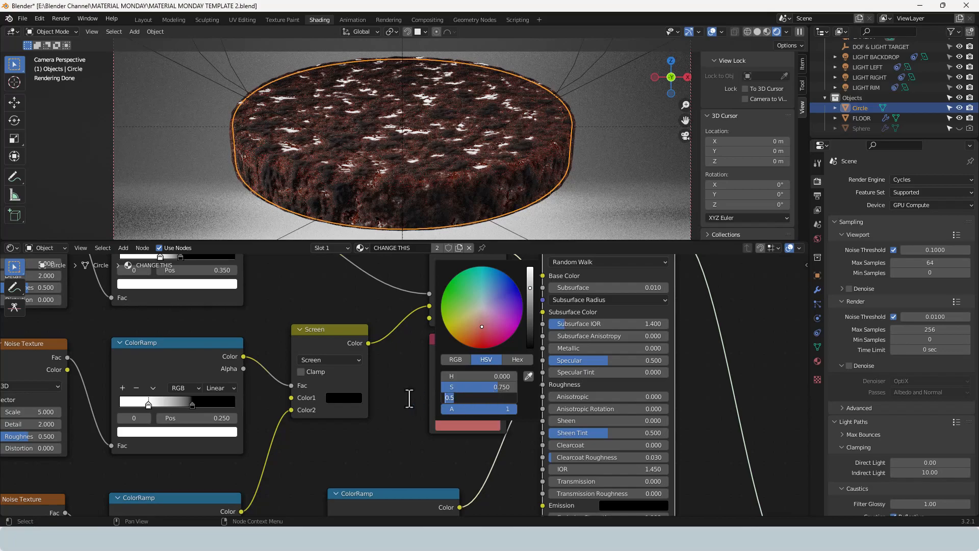
type(".005")
key("Return")
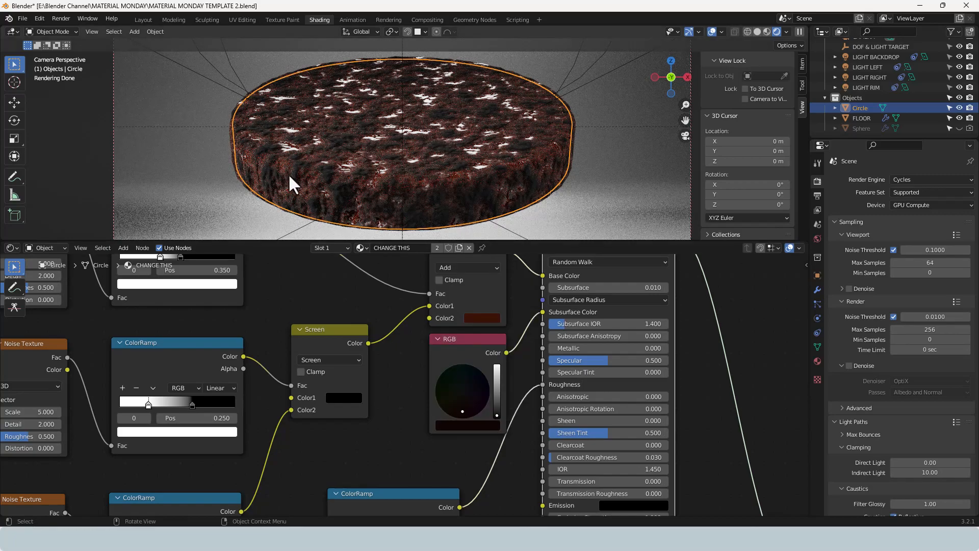
Check the disc's surface up close, and set the Principled BSDF's Specular to 0.025
scroll(289, 173, "up", 5)
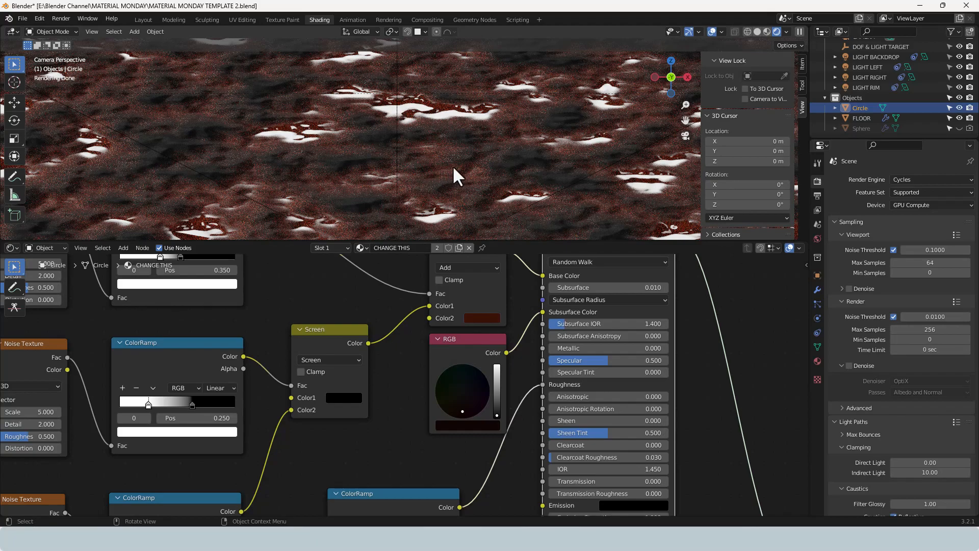
scroll(535, 175, "down", 5)
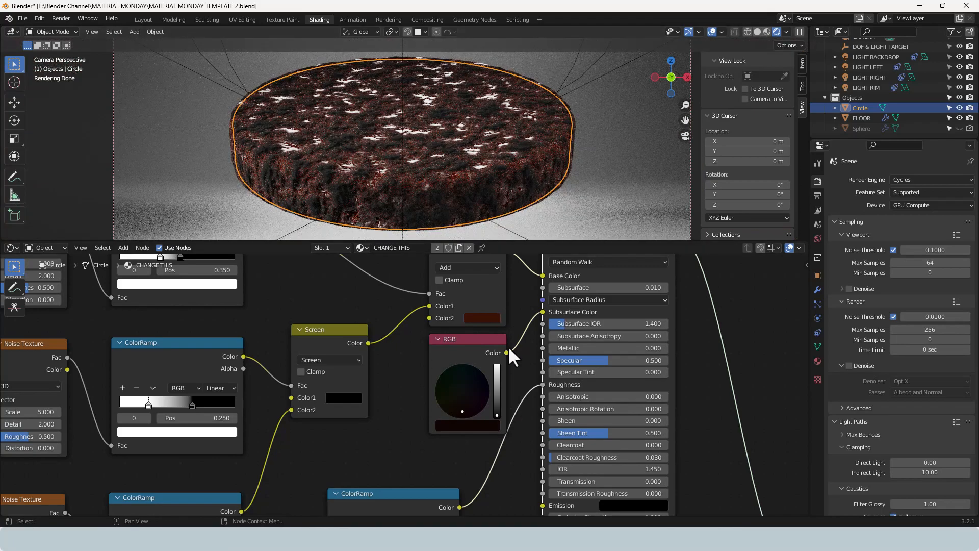
scroll(506, 387, "down", 2)
scroll(490, 395, "down", 1)
middle_click_drag(481, 380, 485, 342)
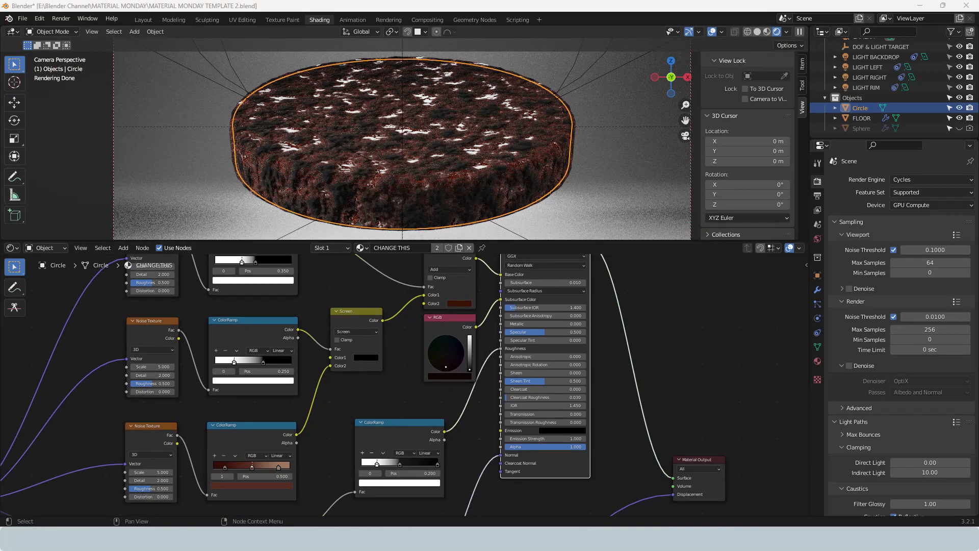
scroll(543, 323, "up", 2)
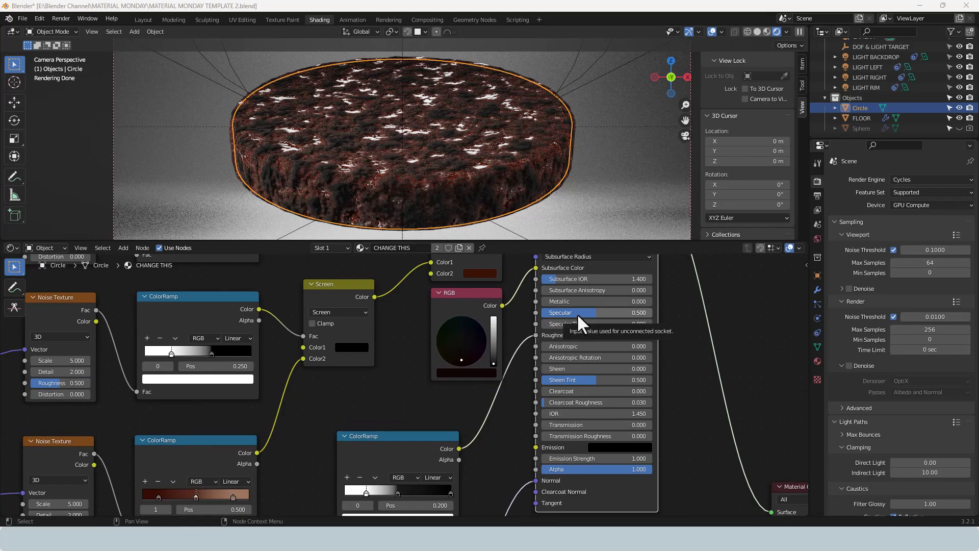
left_click(574, 313)
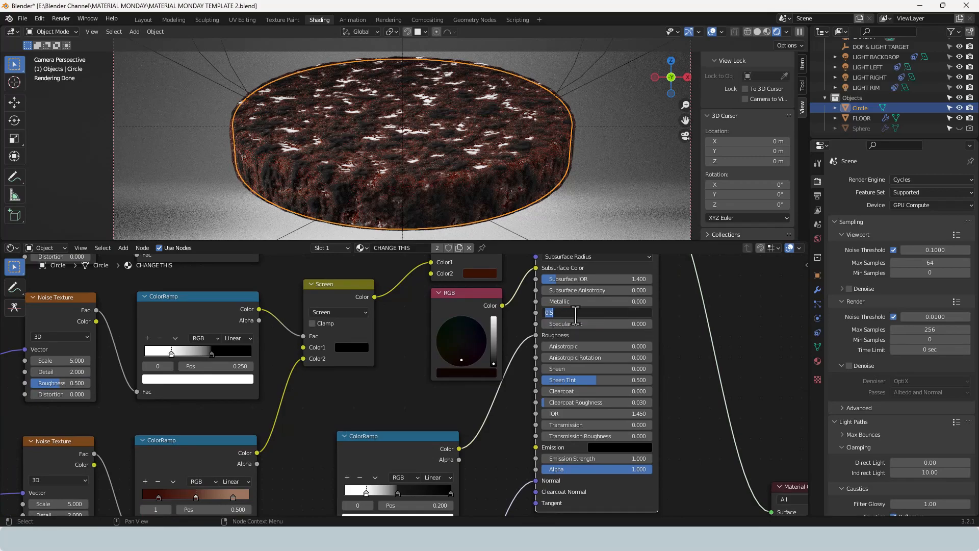
type(".025")
key("Return")
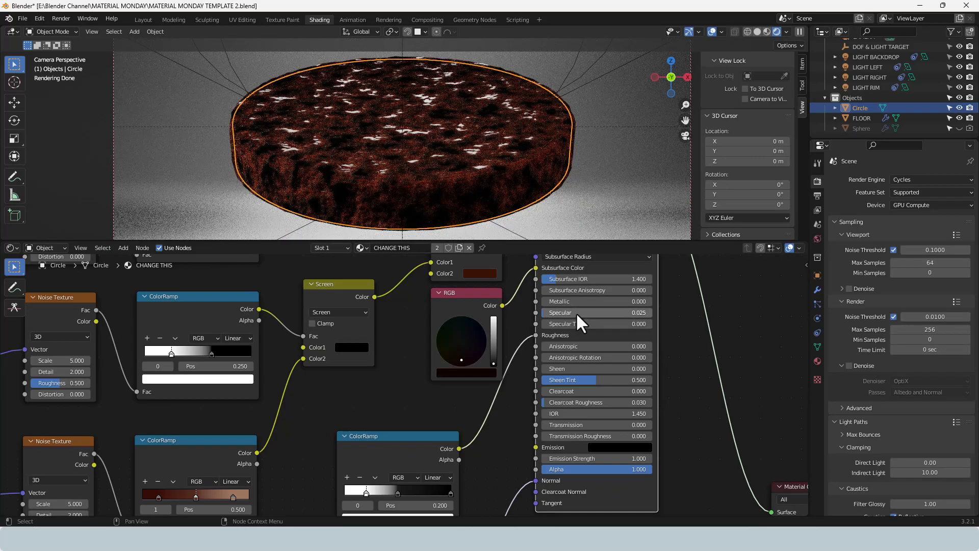
Inspect the disc's highlights up close and set the Principled BSDF's Specular Tint to 0.5
scroll(402, 158, "up", 5)
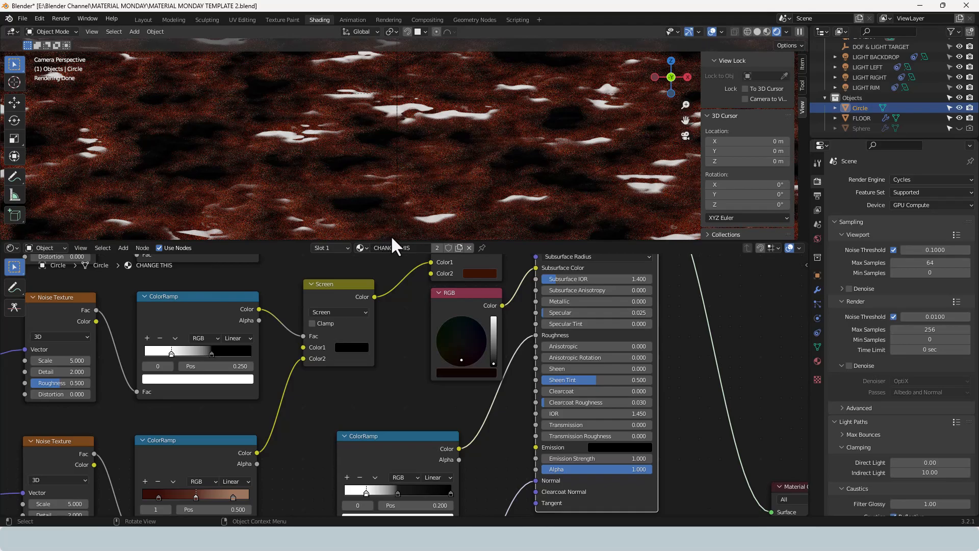
scroll(524, 185, "down", 5)
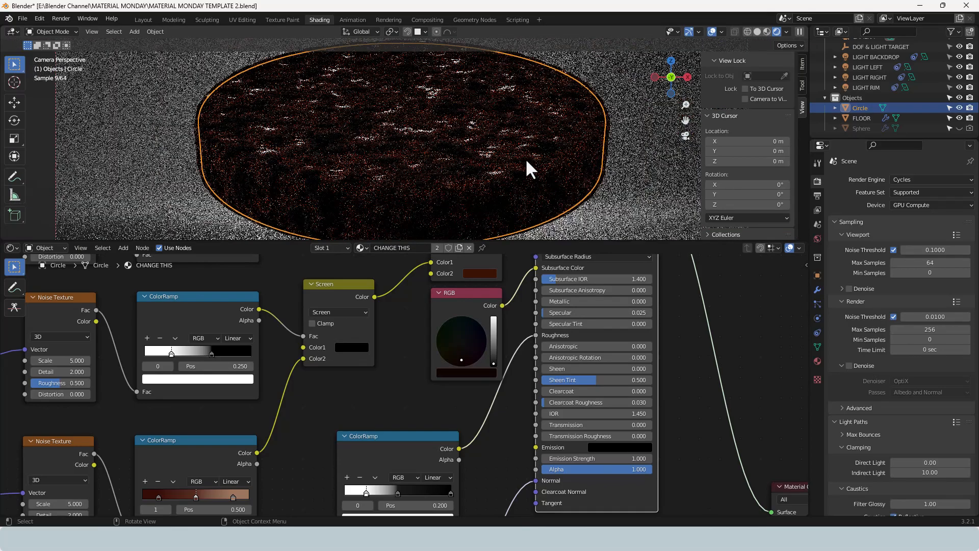
scroll(387, 143, "down", 2)
scroll(553, 369, "down", 1)
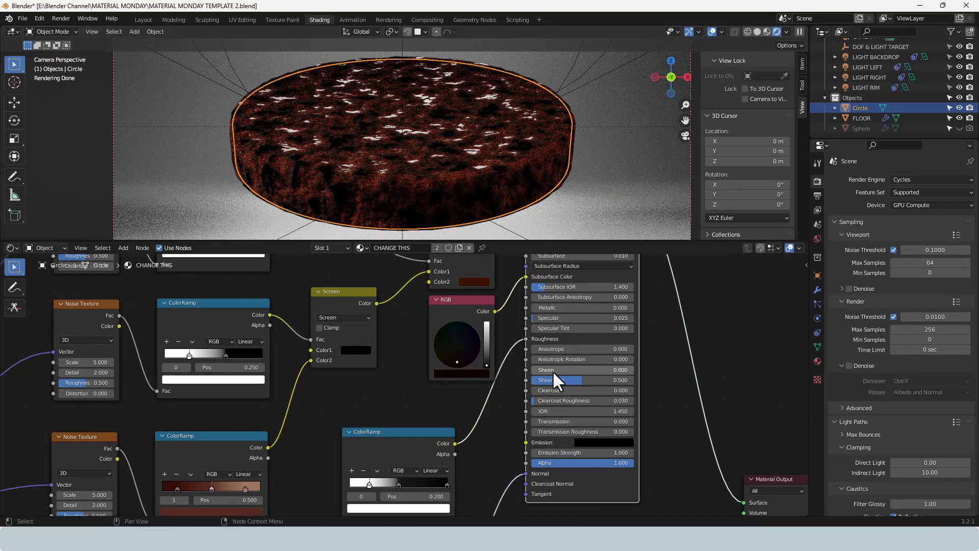
scroll(546, 373, "down", 1)
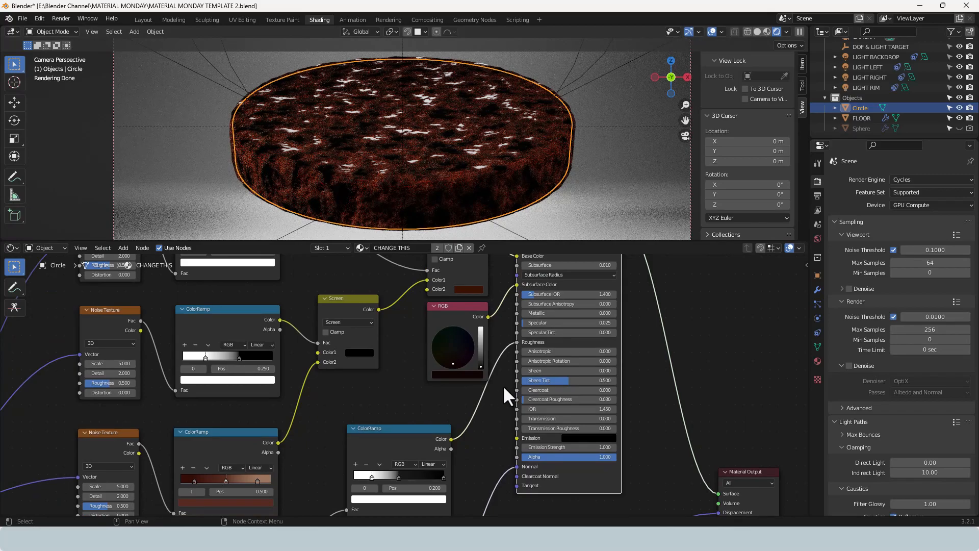
left_click(550, 334)
type(".5")
key("Return")
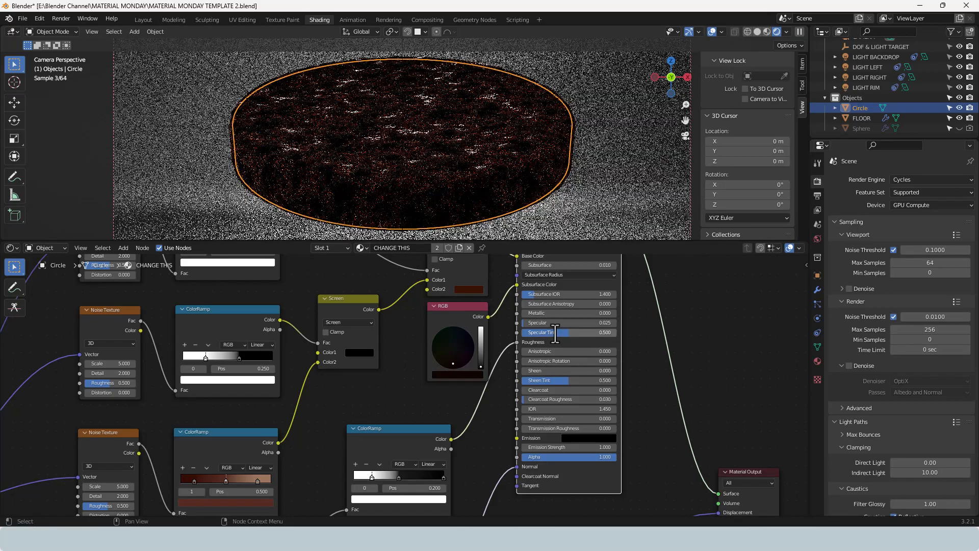
Add a Value node in the empty space above the Mapping node and place a duplicate below it
scroll(440, 377, "down", 1)
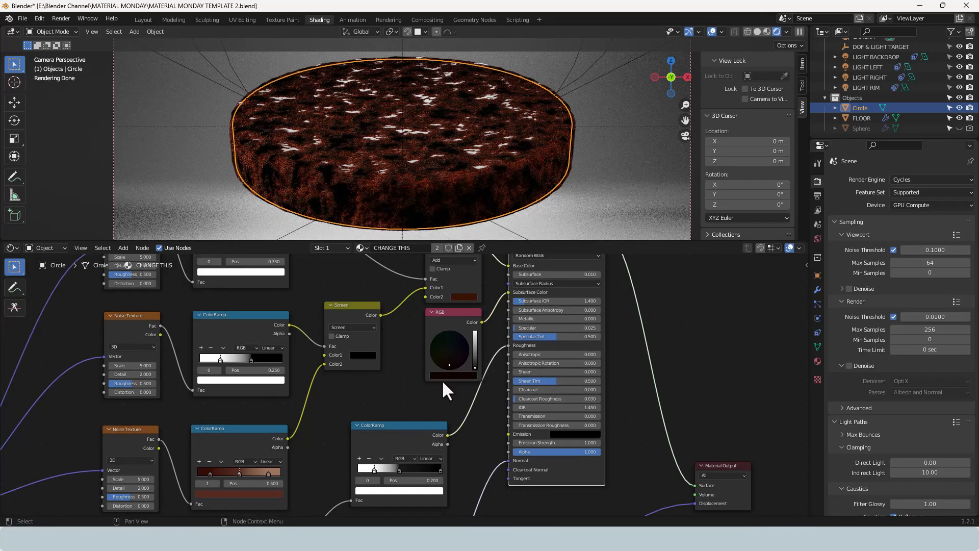
middle_click_drag(462, 394, 515, 364)
scroll(464, 360, "down", 3)
middle_click_drag(194, 318, 429, 345)
scroll(403, 322, "up", 4)
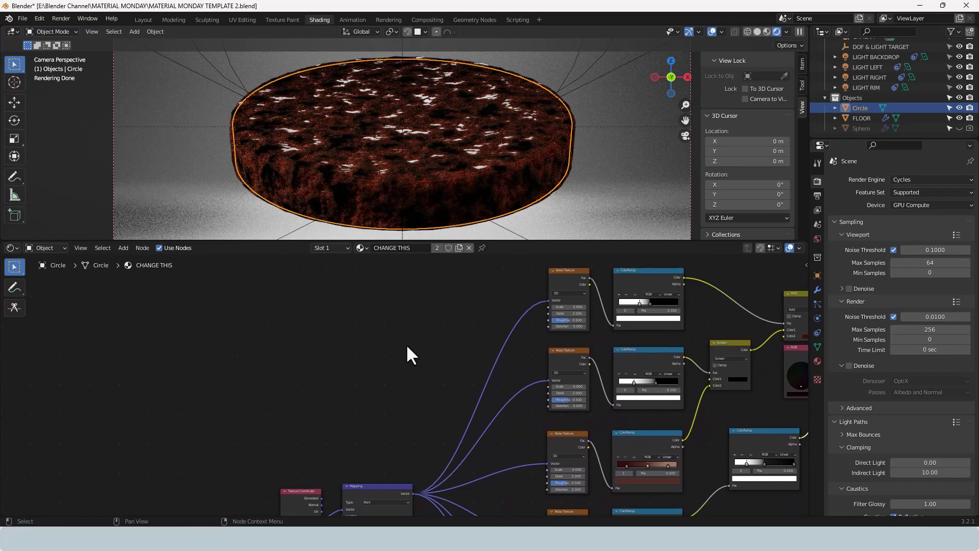
key("shift+a")
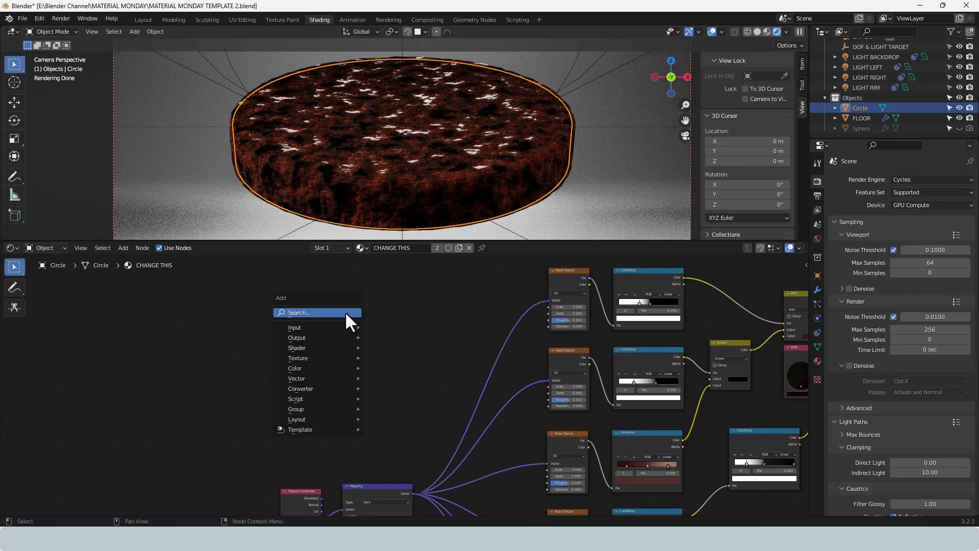
left_click(344, 312)
type("value")
key("Return")
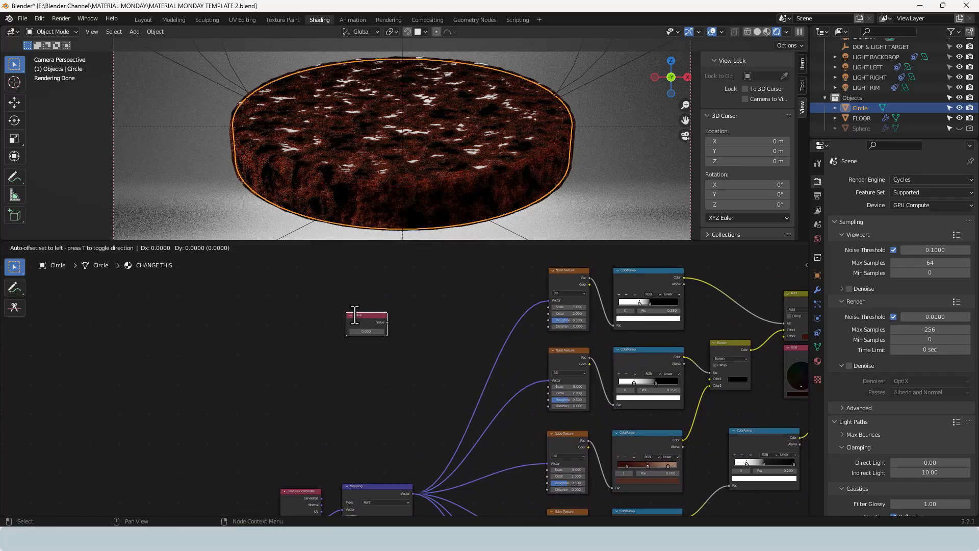
left_click(352, 312)
key("shift+d")
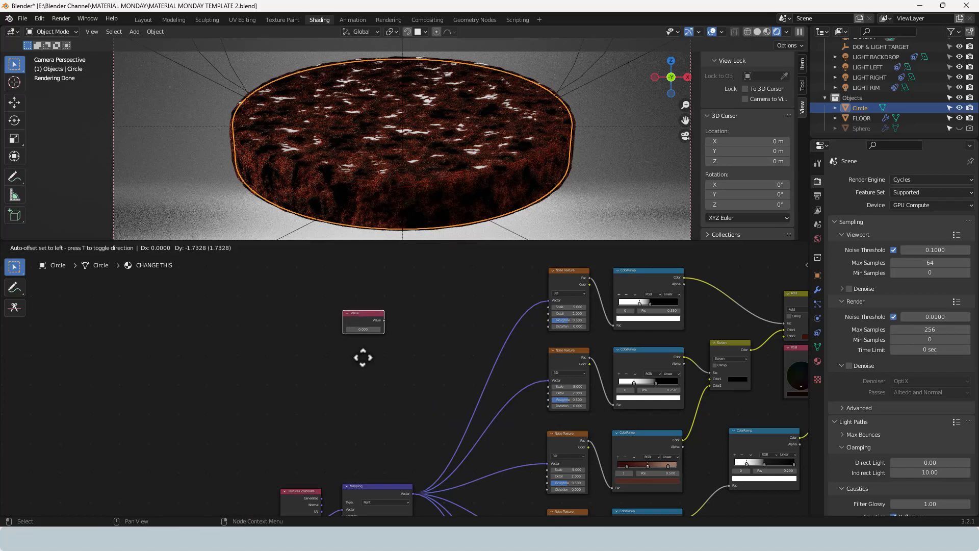
left_click(360, 439)
Name and label the upper Value node TEXTURE SCALE and set its value to 5
left_click(363, 321)
key("n")
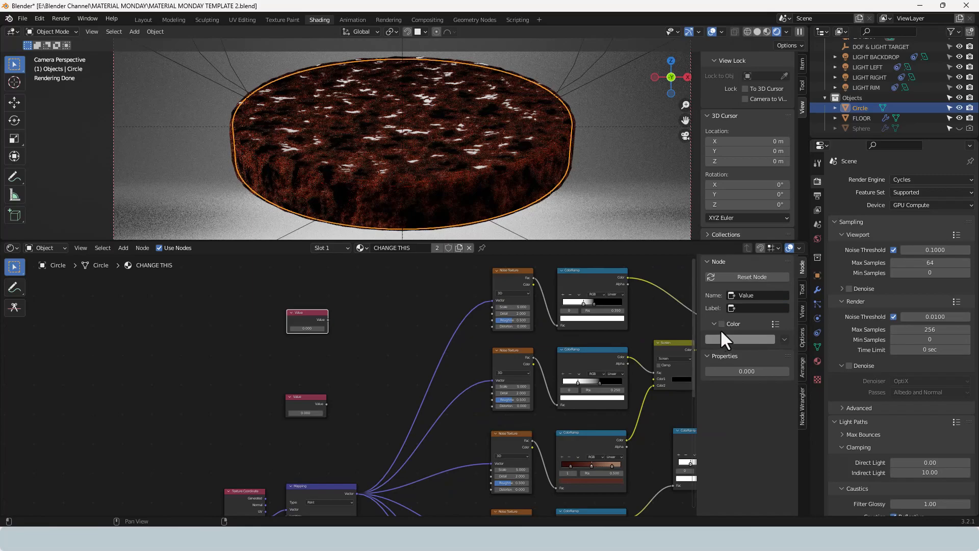
left_click(749, 295)
type("TEXTURE SCALE")
left_click(787, 306)
type("TEXTURE SCALE")
key("Return")
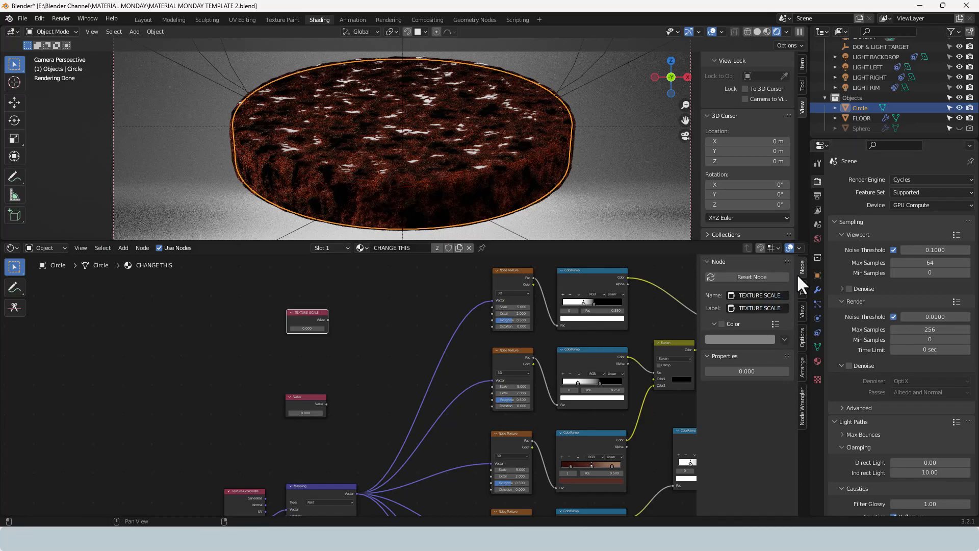
left_click(307, 328)
type("5")
key("Return")
Name and label the lower Value node TEXTURE DETAIL
left_click(305, 407)
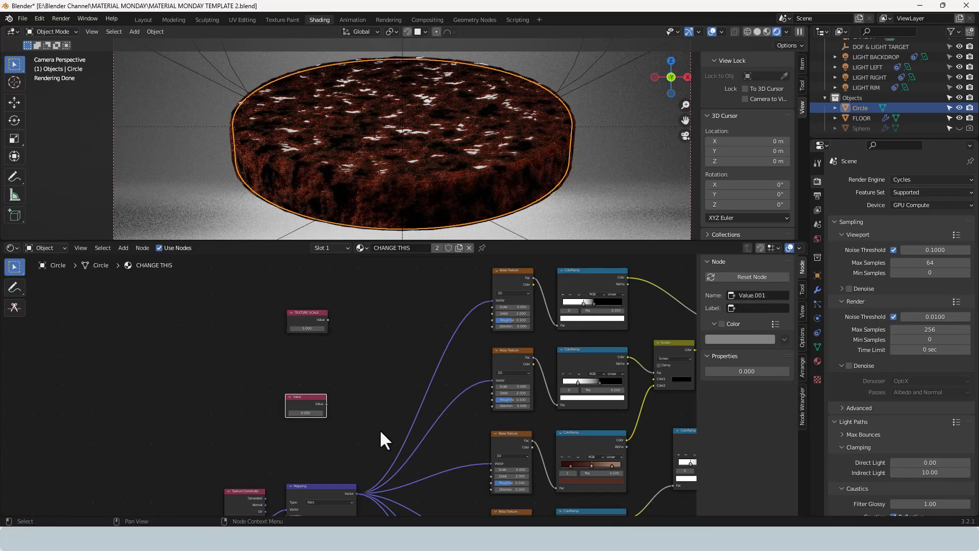
left_click(762, 295)
type("TEXTURE DETAIL")
key("Tab")
type("TEXTIUR")
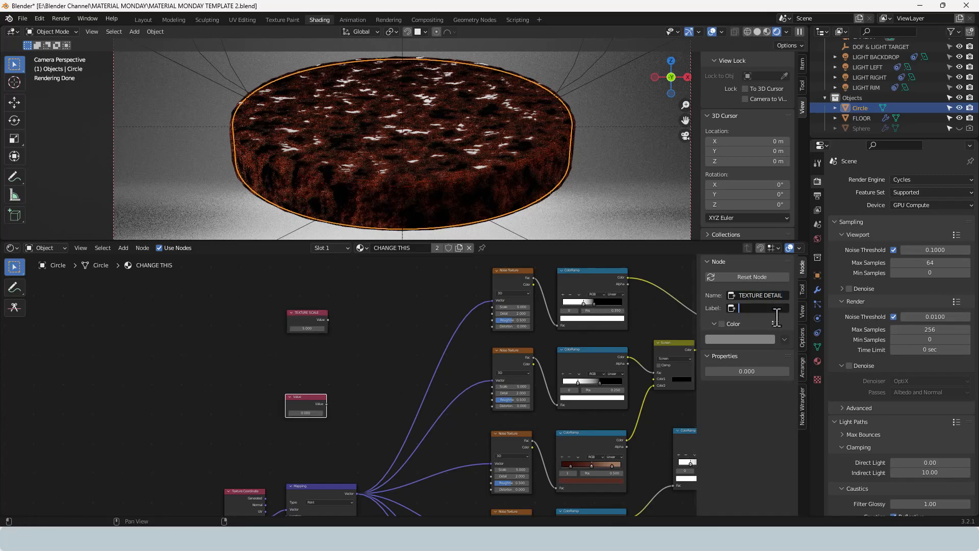
key("BackSpace")
key("BackSpace")
key("BackSpace")
type("URE DETAIL")
key("Return")
Set the TEXTURE DETAIL value to 2.5 and move both Value nodes farther away from the noise textures
left_click(310, 413)
type("2.5")
key("Return")
left_click_drag(315, 406, 240, 411)
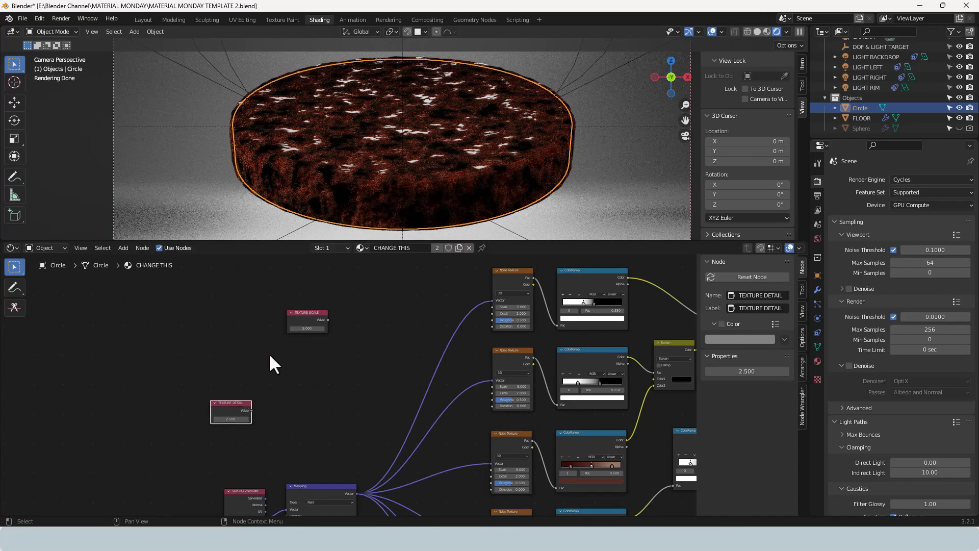
left_click_drag(303, 323, 227, 317)
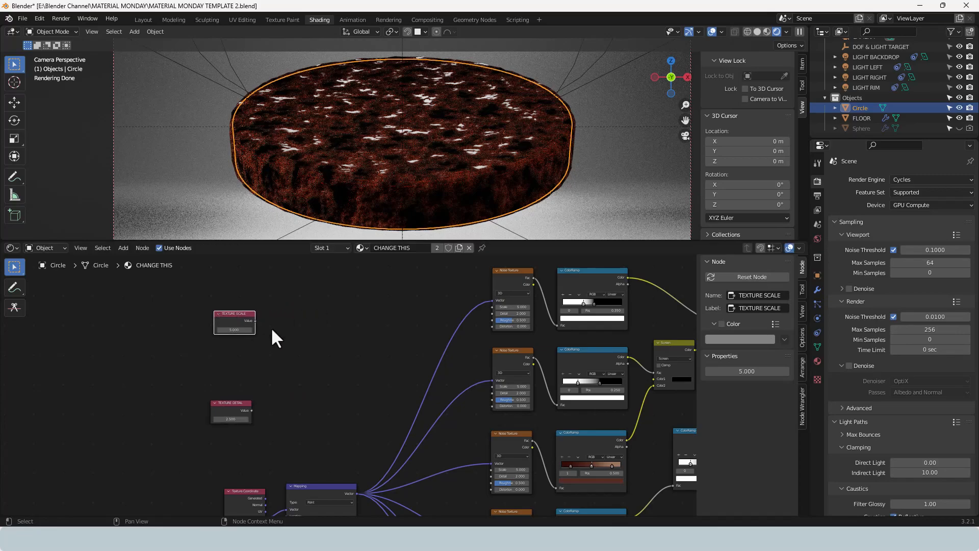
Add a Math node between the TEXTURE SCALE node and the noise textures
left_click(307, 334)
key("shift+a")
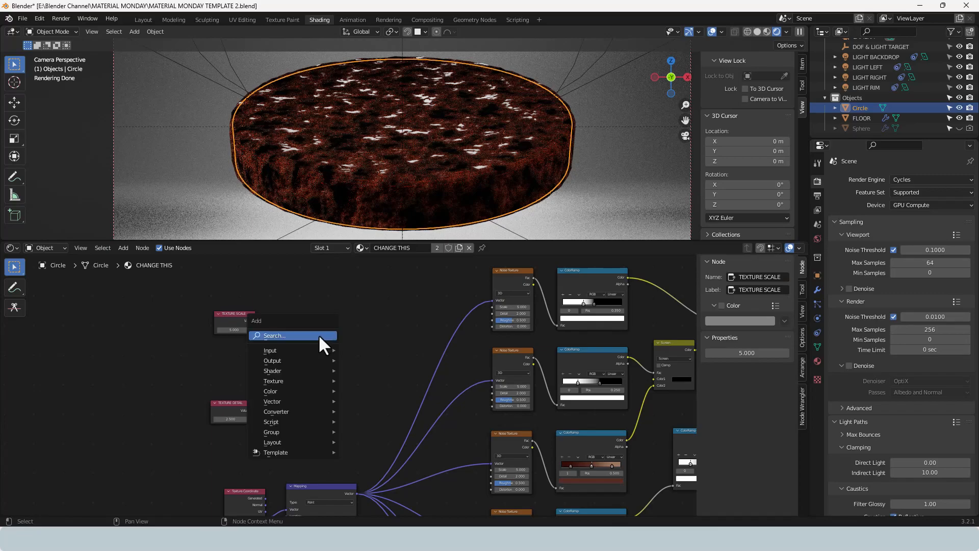
left_click(322, 337)
type("add")
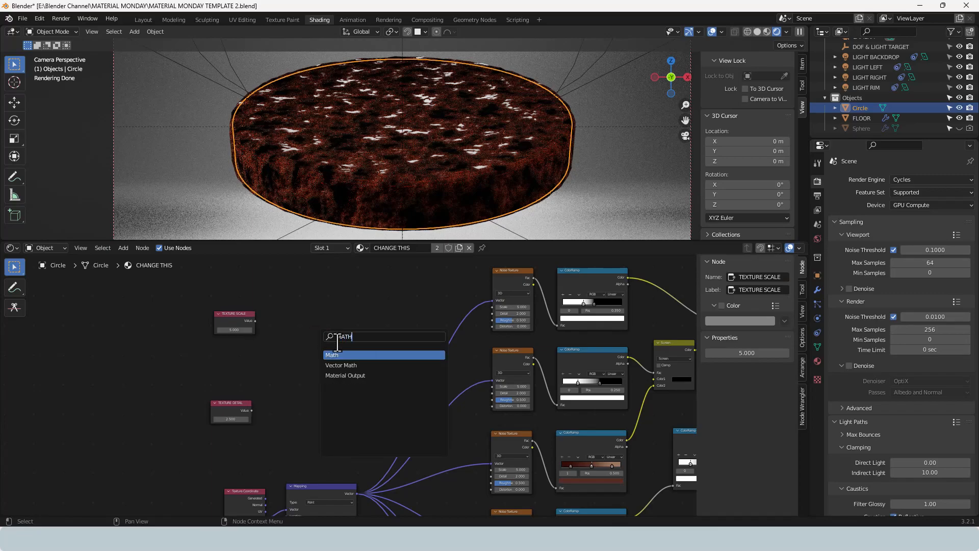
key("Return")
left_click(319, 298)
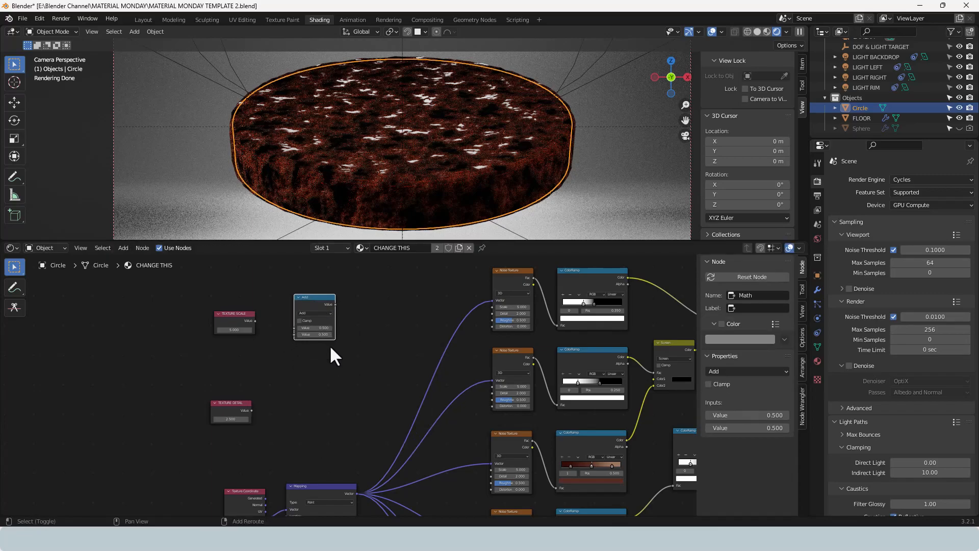
Duplicate the Math node three times, stacking the copies in a column beneath it
key("shift+d")
left_click(332, 394)
key("shift+d")
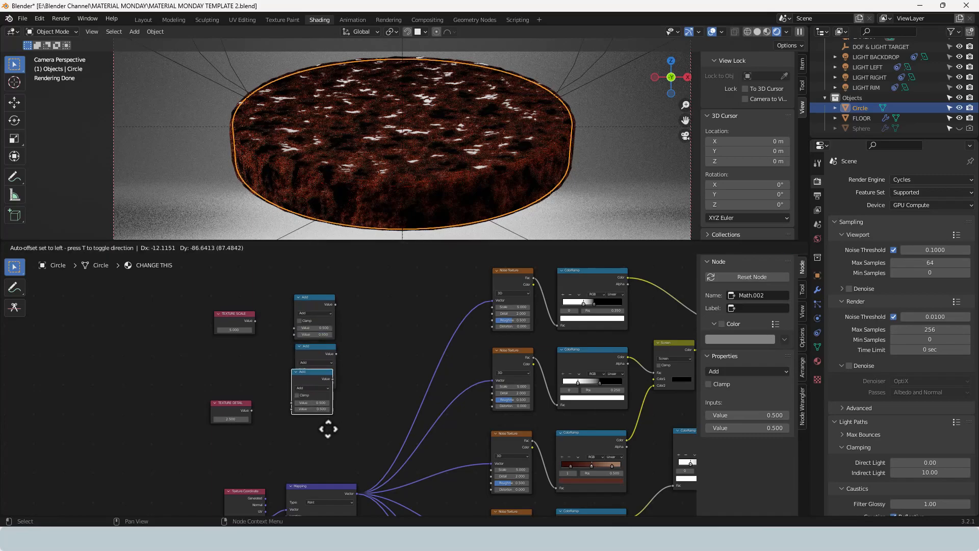
left_click(333, 449)
key("shift+d")
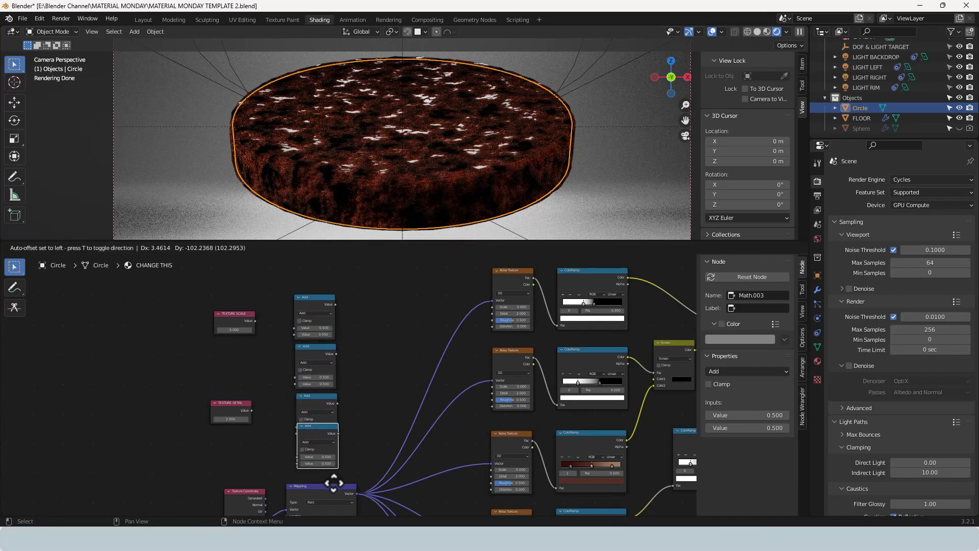
left_click(332, 475)
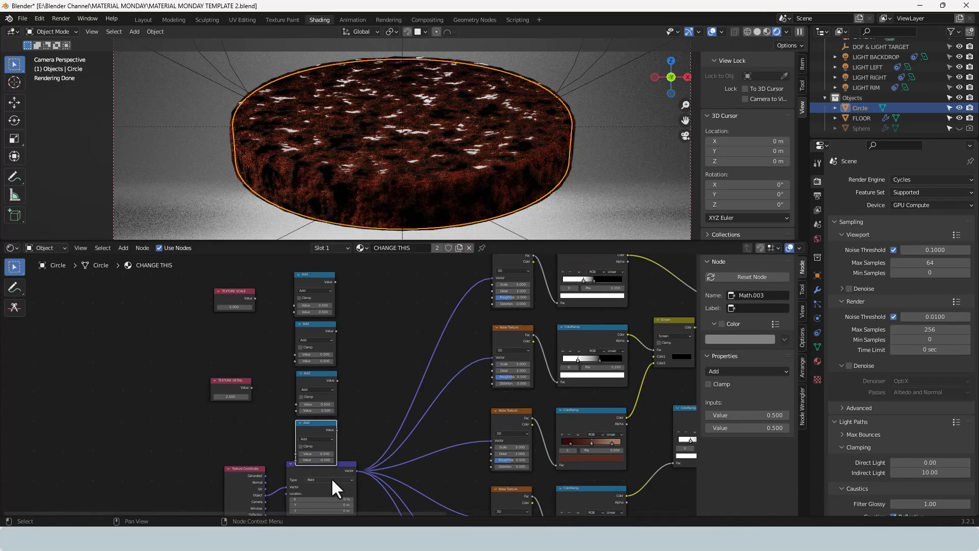
Select all four Math nodes and move the column up, clear of the Mapping node
left_click_drag(281, 429, 323, 282)
key("g")
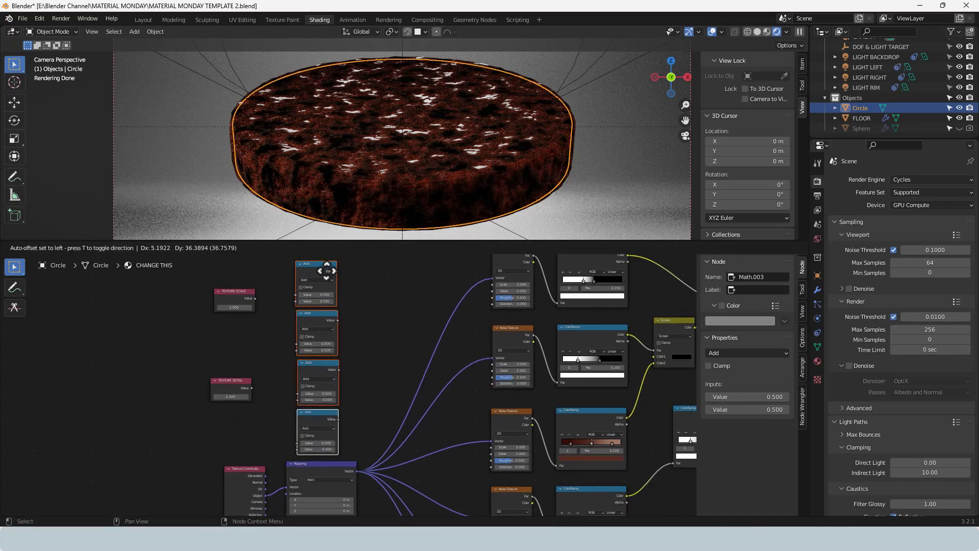
left_click(325, 281)
key("shift+equal")
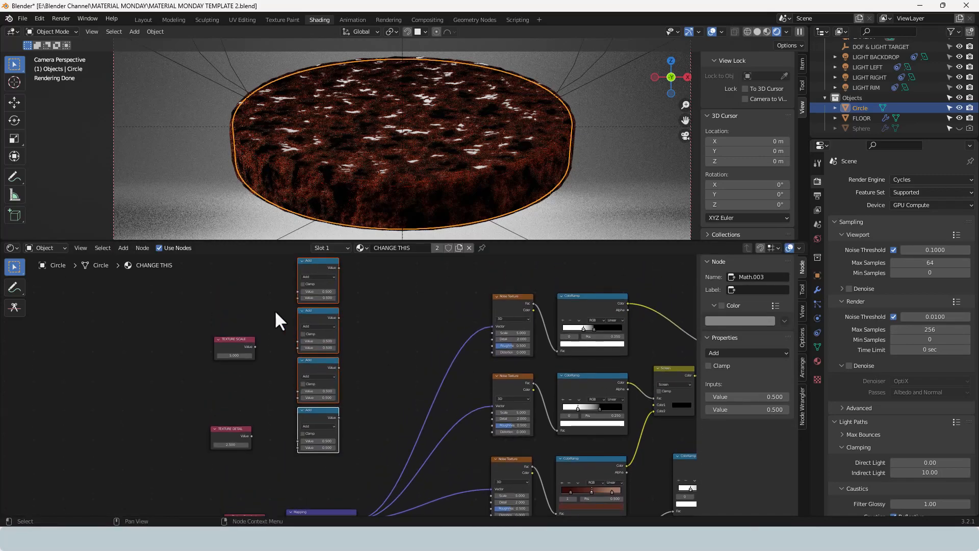
key("g")
left_click(254, 298)
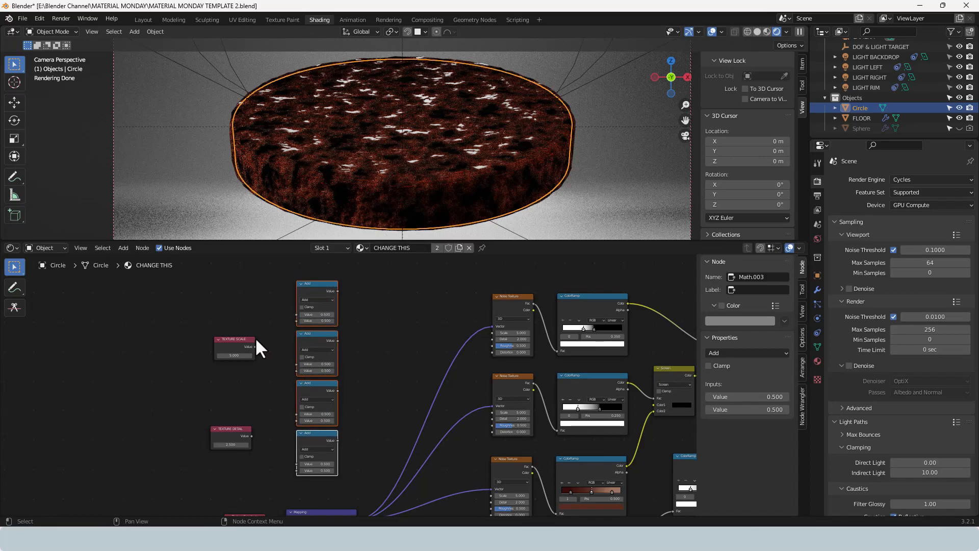
Reposition the TEXTURE SCALE and TEXTURE DETAIL nodes beside the column of Math nodes
left_click(250, 338)
key("g")
left_click(240, 319)
left_click(238, 427)
key("g")
left_click(230, 422)
middle_click_drag(243, 396, 244, 382)
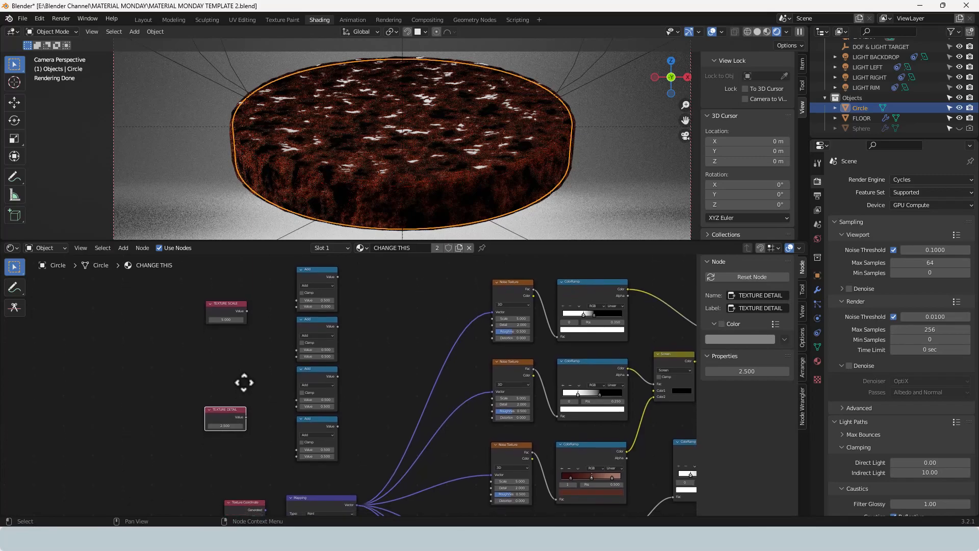
Connect TEXTURE SCALE to the first input of the first, third and fourth Math nodes, and TEXTURE DETAIL to the second node's first input
left_click_drag(246, 311, 293, 299)
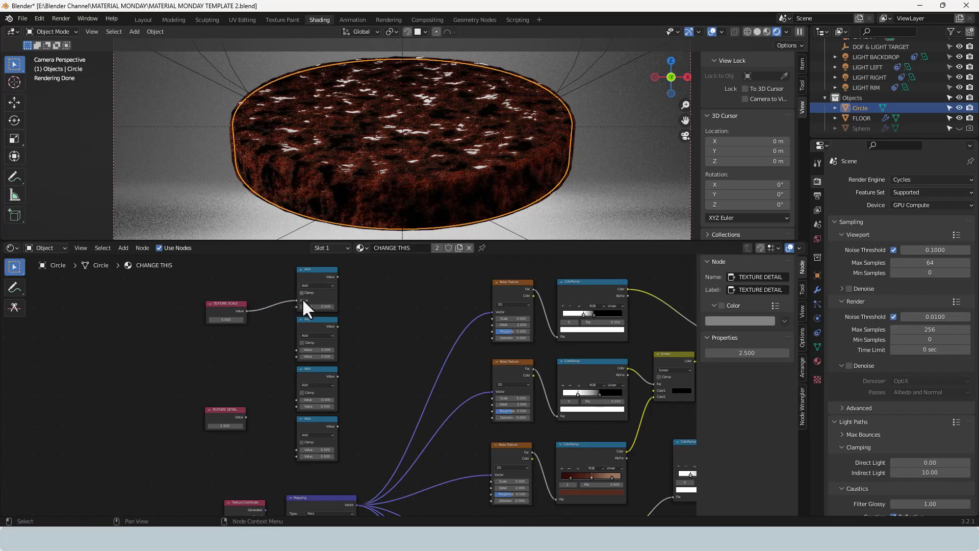
left_click_drag(246, 311, 296, 399)
left_click_drag(246, 310, 293, 448)
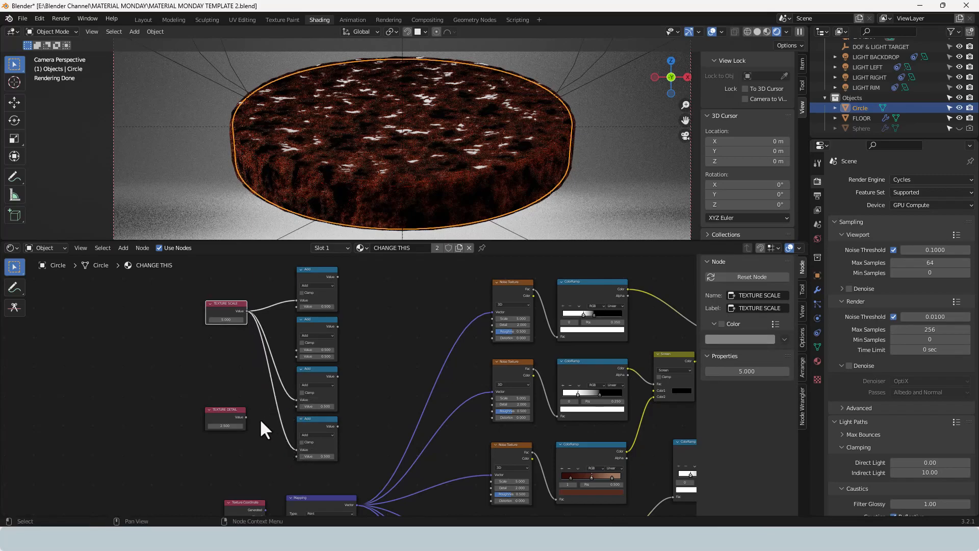
left_click(246, 415)
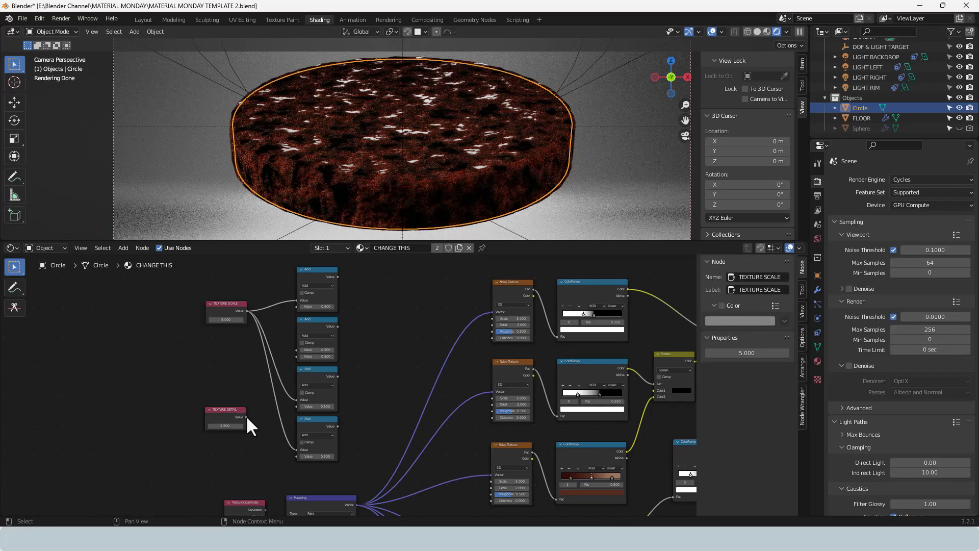
left_click_drag(247, 414, 294, 350)
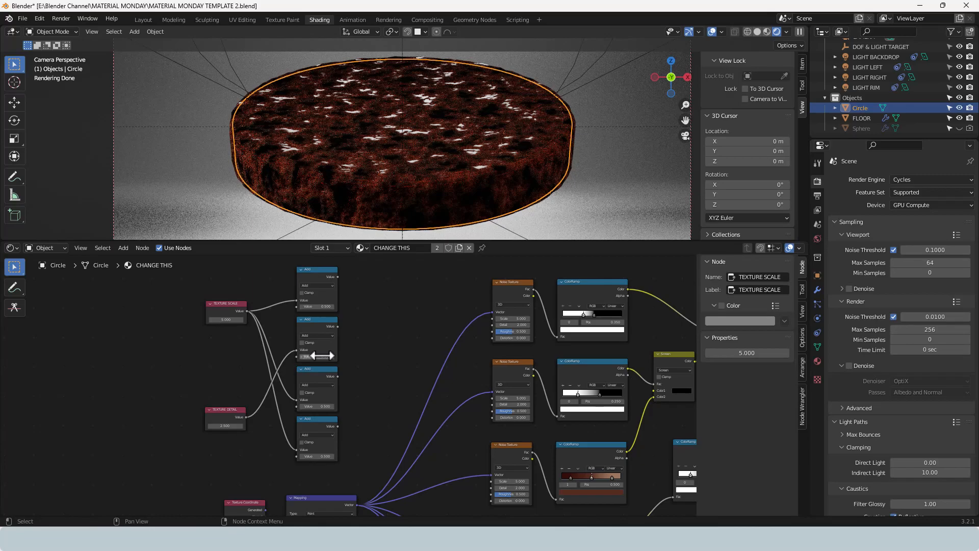
Change the topmost Math node to Multiply with a second value of 2
scroll(339, 321, "up", 2)
middle_click_drag(343, 328, 355, 342)
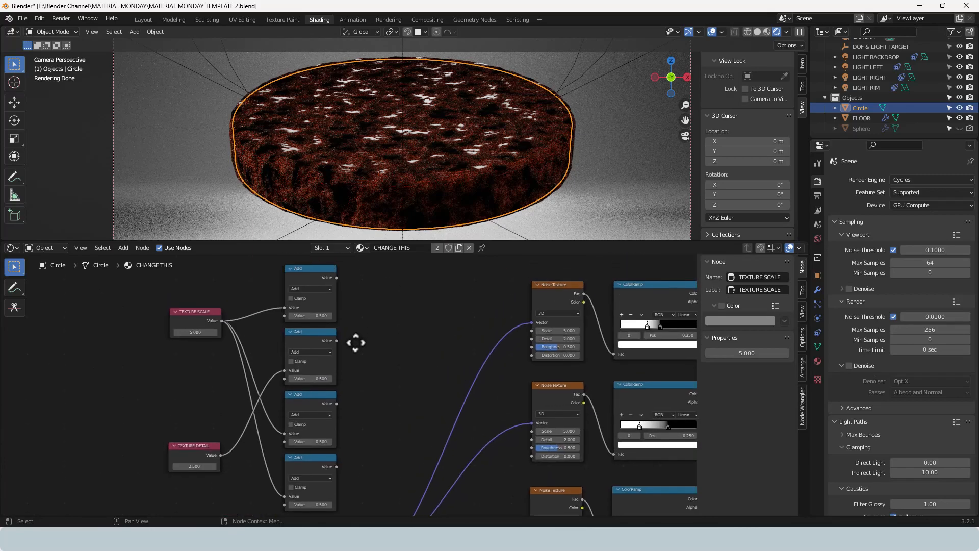
left_click(313, 317)
type("2")
key("Return")
left_click(312, 289)
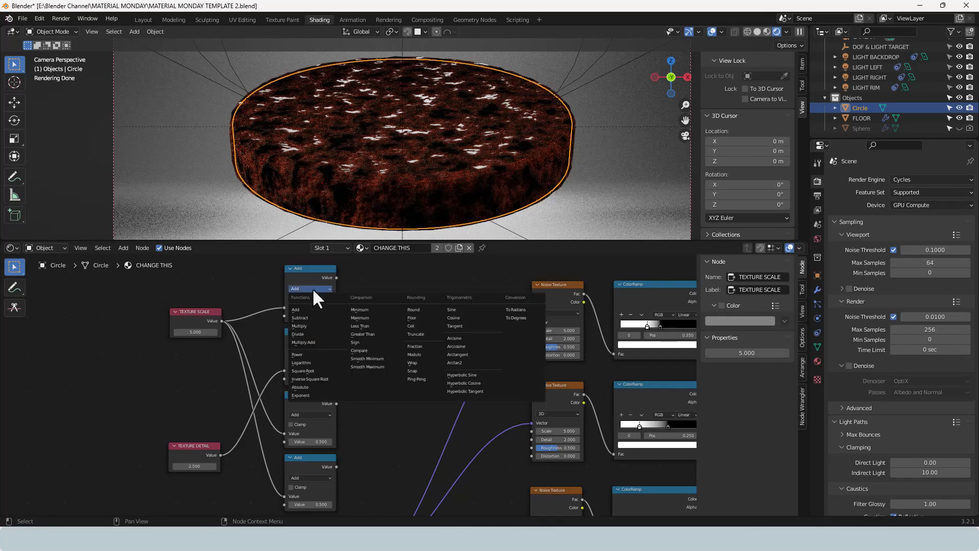
left_click(313, 324)
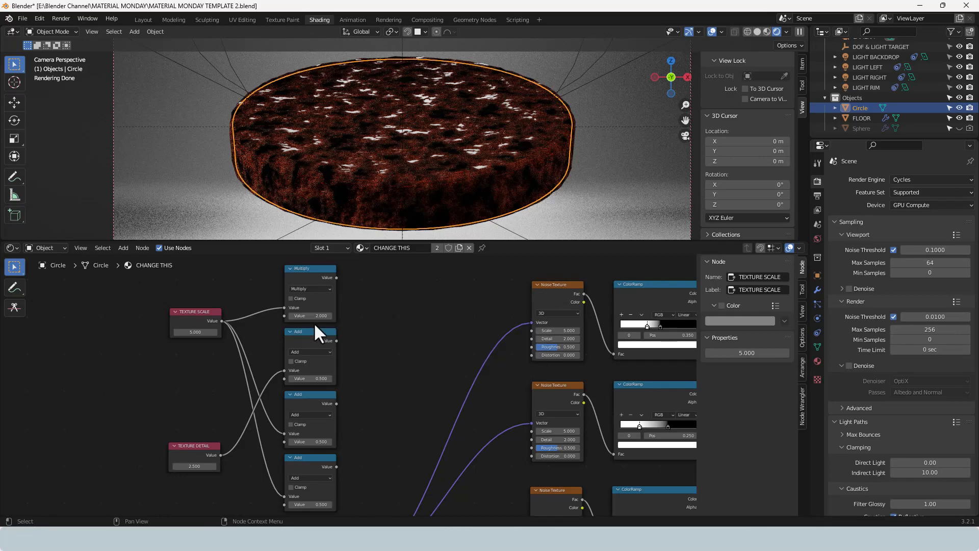
Change the Math node fed by TEXTURE DETAIL to Multiply with a second value of 2
scroll(334, 340, "down", 2, "shift")
left_click(312, 319)
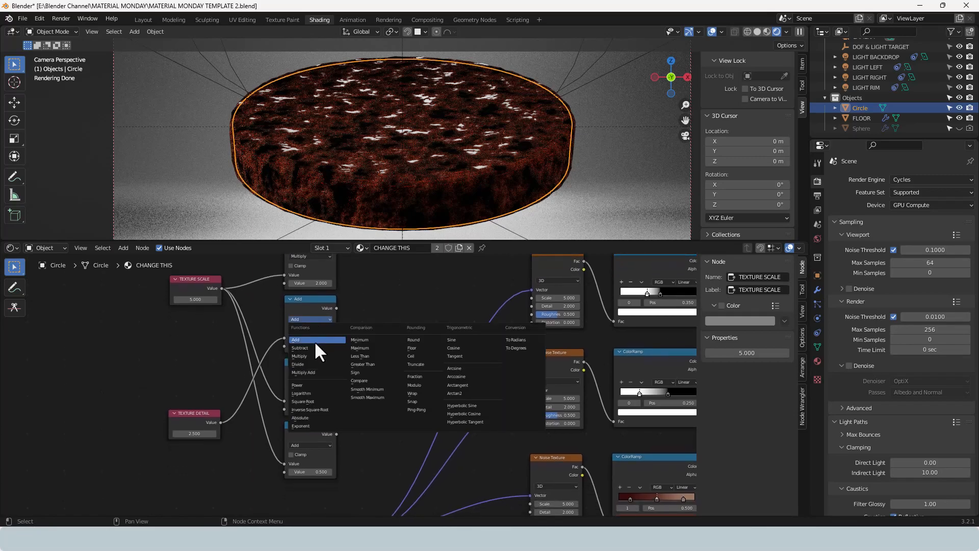
left_click(315, 356)
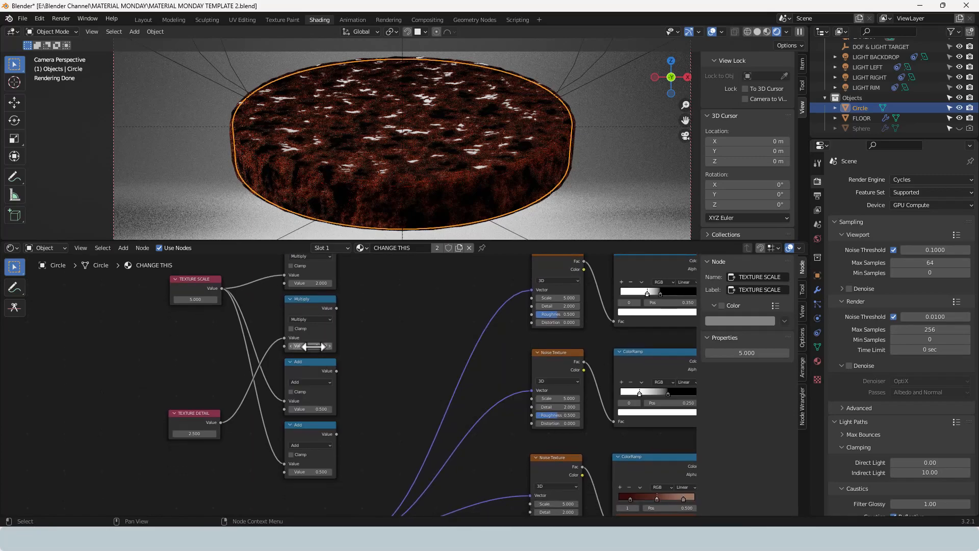
left_click(313, 346)
type("2")
key("Return")
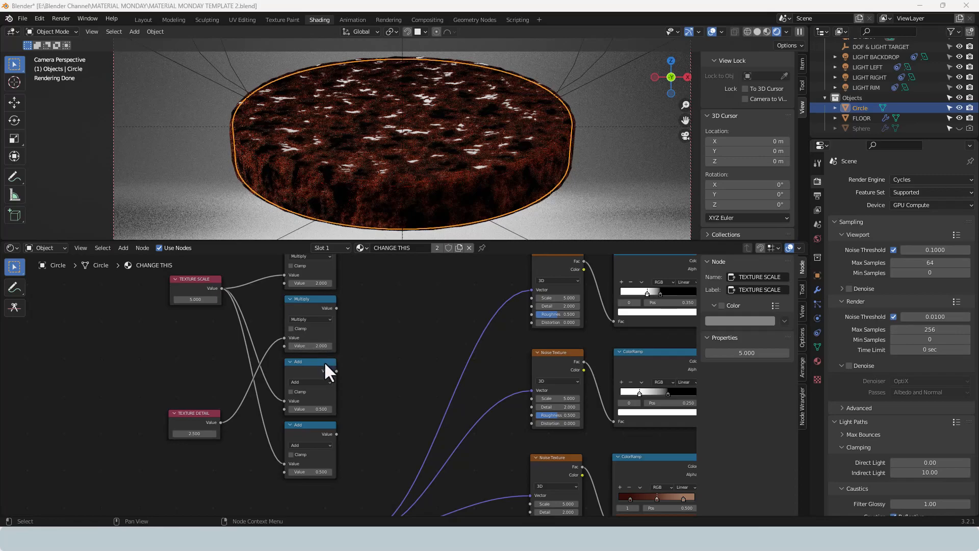
Switch the third Math node to Multiply and the fourth Math node to Subtract
left_click(309, 381)
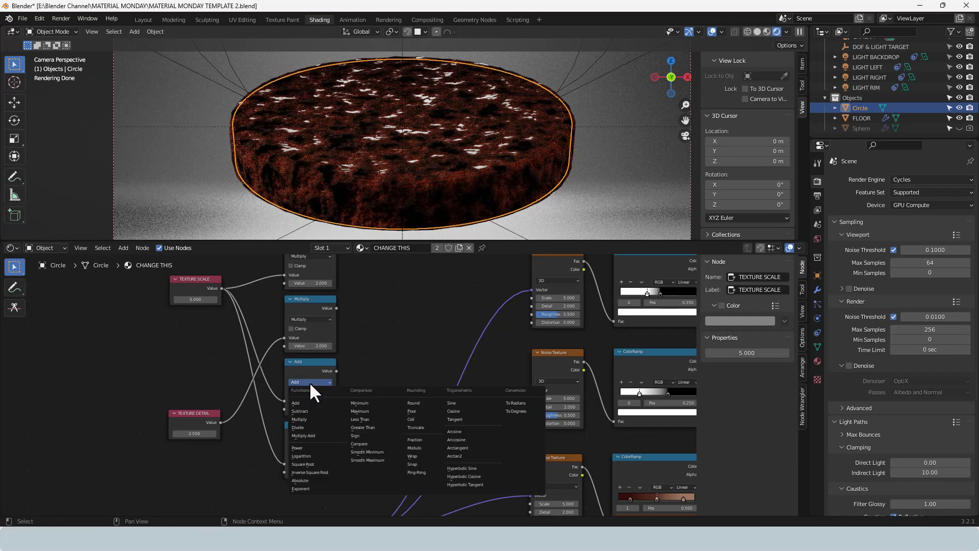
left_click(311, 416)
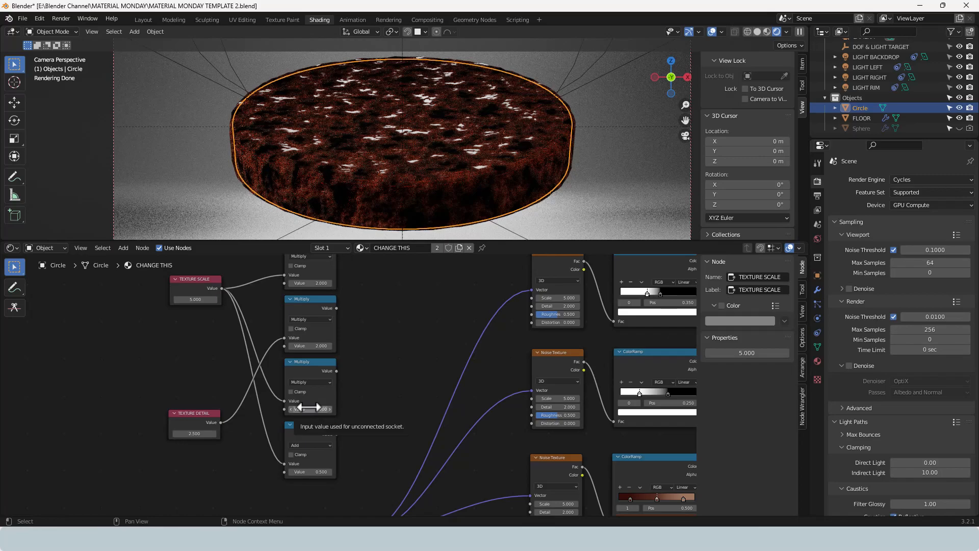
left_click(313, 445)
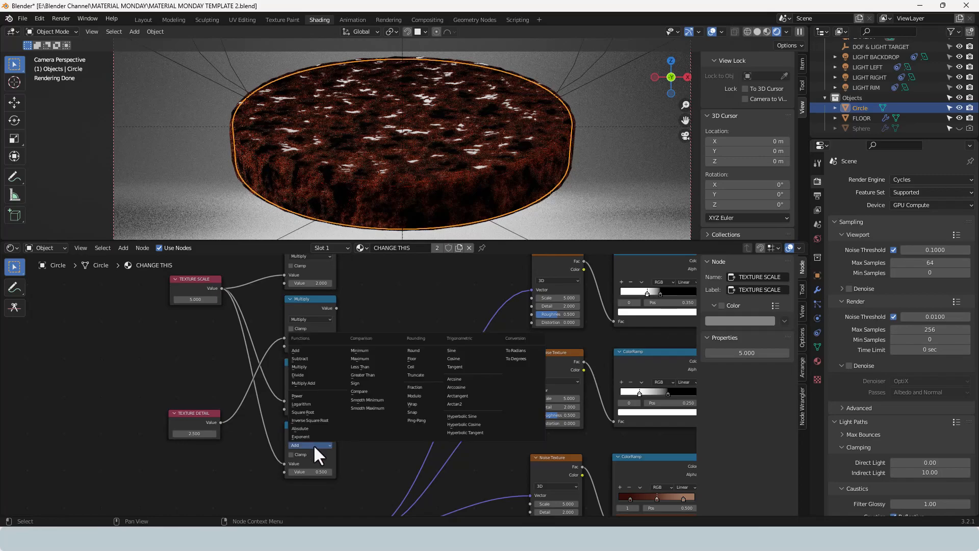
left_click(305, 359)
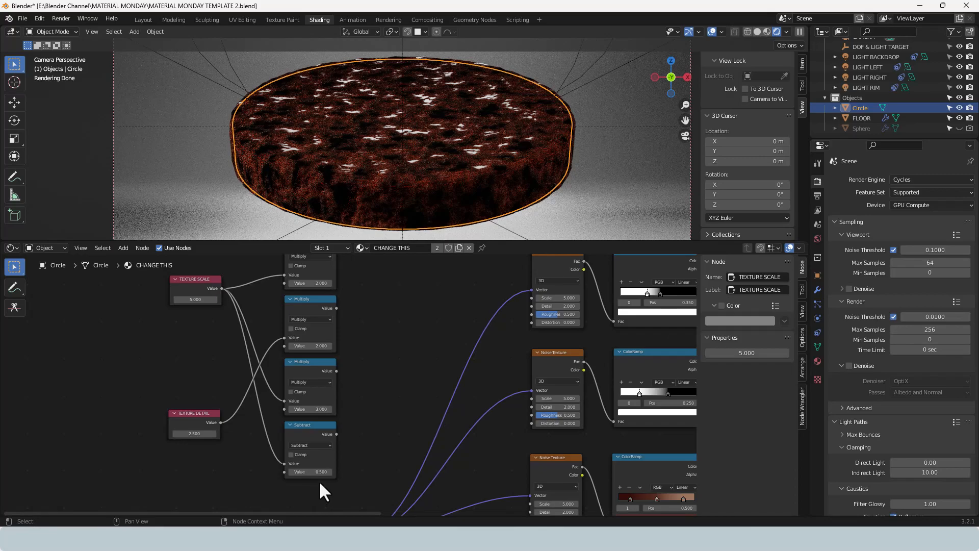
Set the second value of the Subtract Math node to 3
left_click(311, 472)
type("3")
key("Return")
middle_click_drag(383, 352, 372, 394)
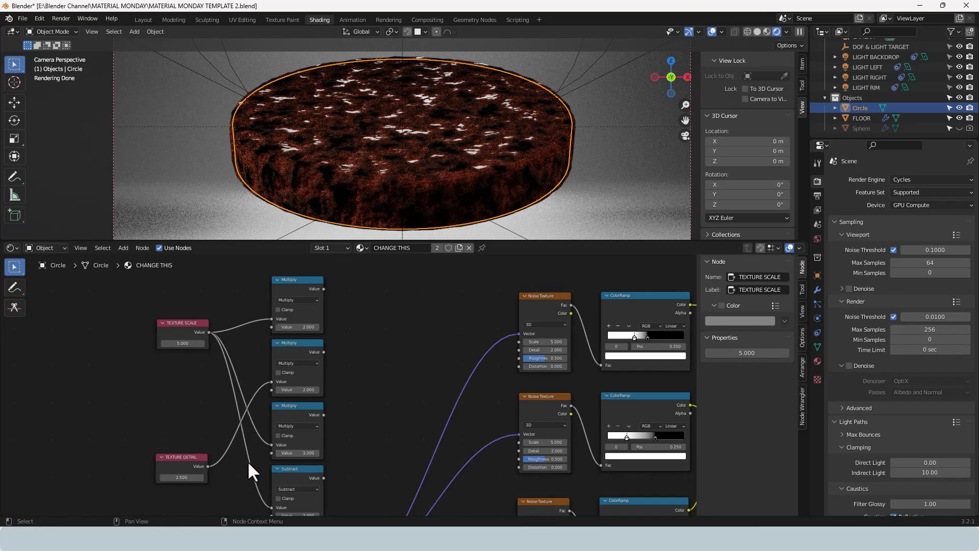
Connect TEXTURE SCALE to the first Noise Texture's Scale and the topmost Multiply node to the second Noise Texture's Scale
middle_click_drag(349, 306, 279, 297)
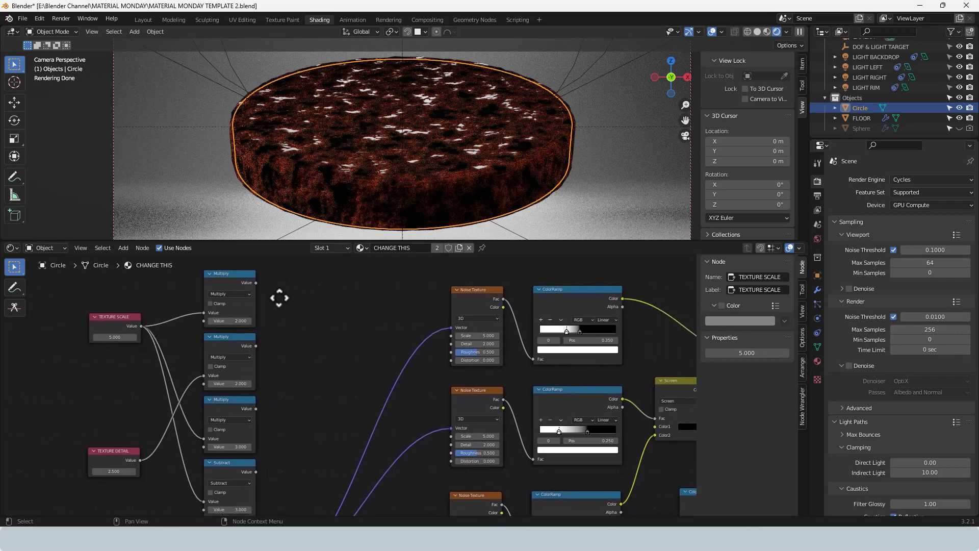
scroll(370, 378, "down", 3)
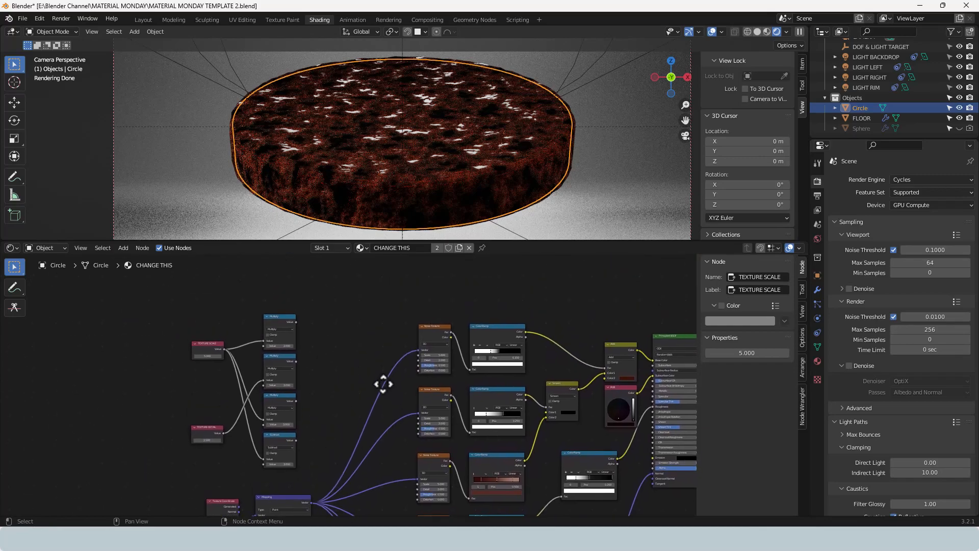
scroll(372, 377, "up", 1)
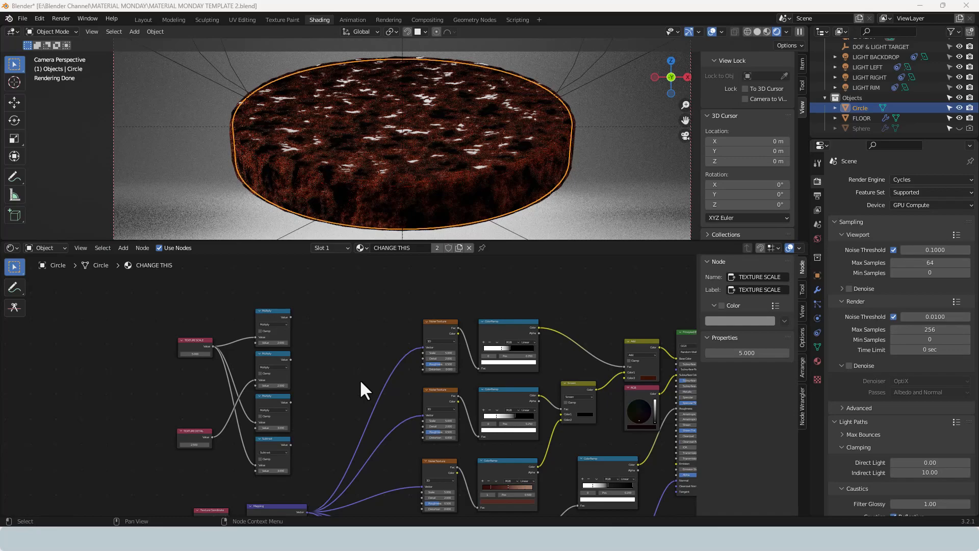
left_click_drag(212, 345, 421, 350)
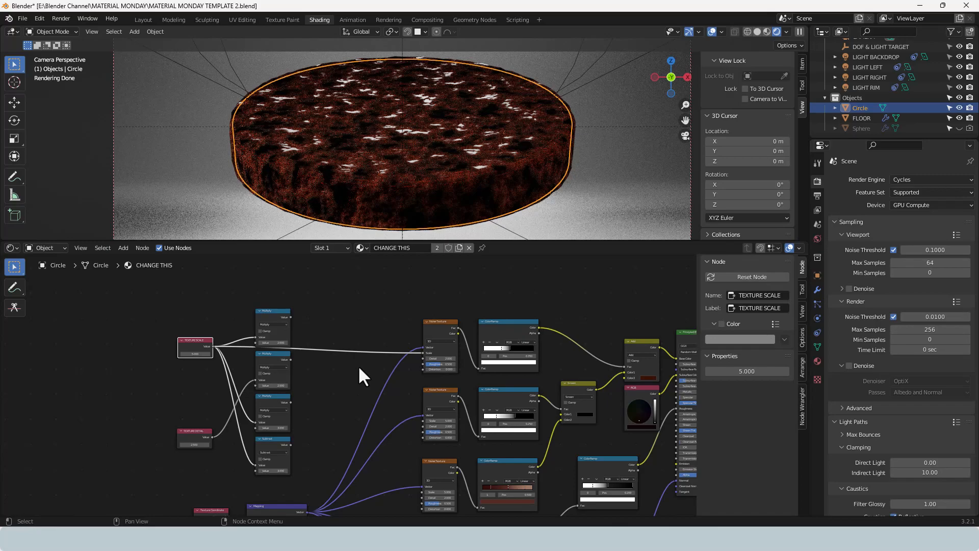
middle_click_drag(357, 365, 354, 357)
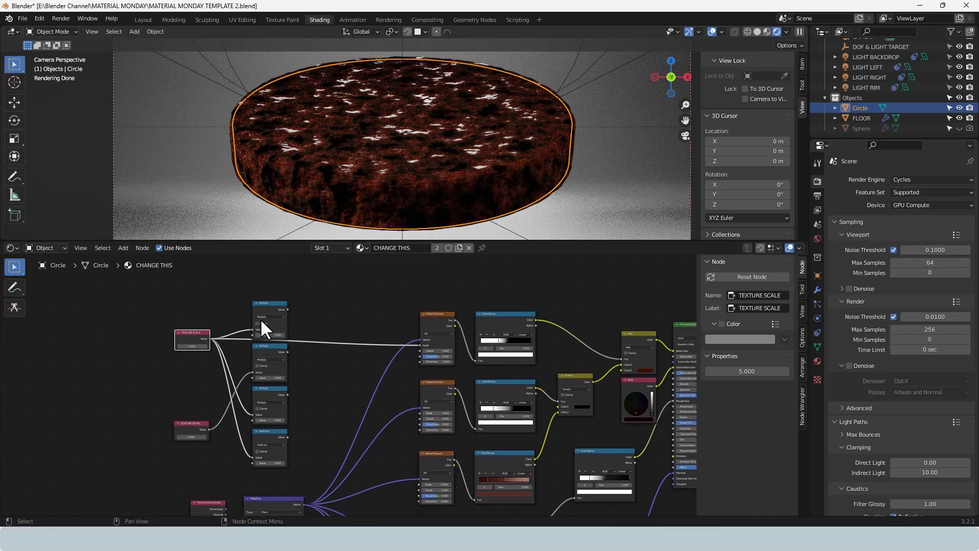
left_click_drag(286, 309, 420, 412)
middle_click_drag(315, 372, 311, 332)
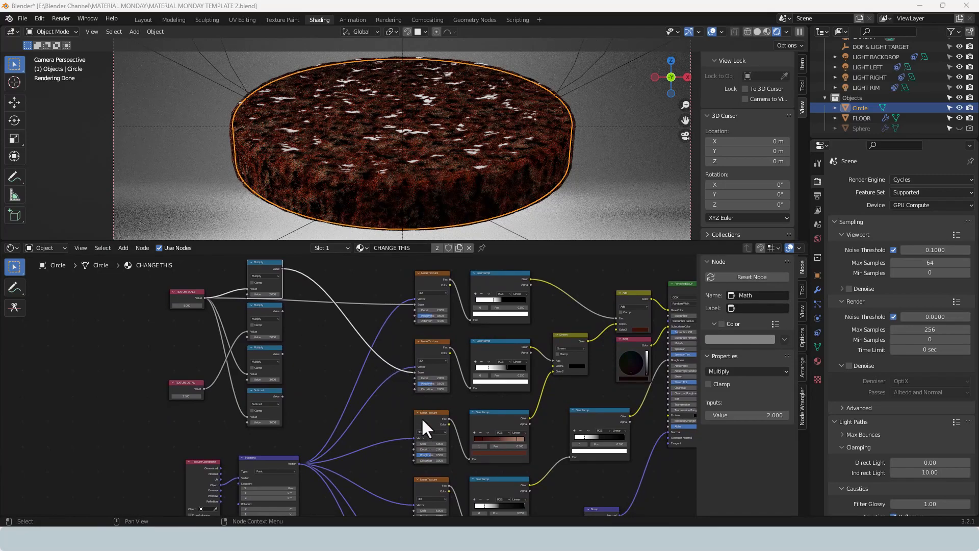
Connect the third Math node, set to Multiply, to the third Noise Texture's Scale
left_click_drag(281, 351, 284, 353)
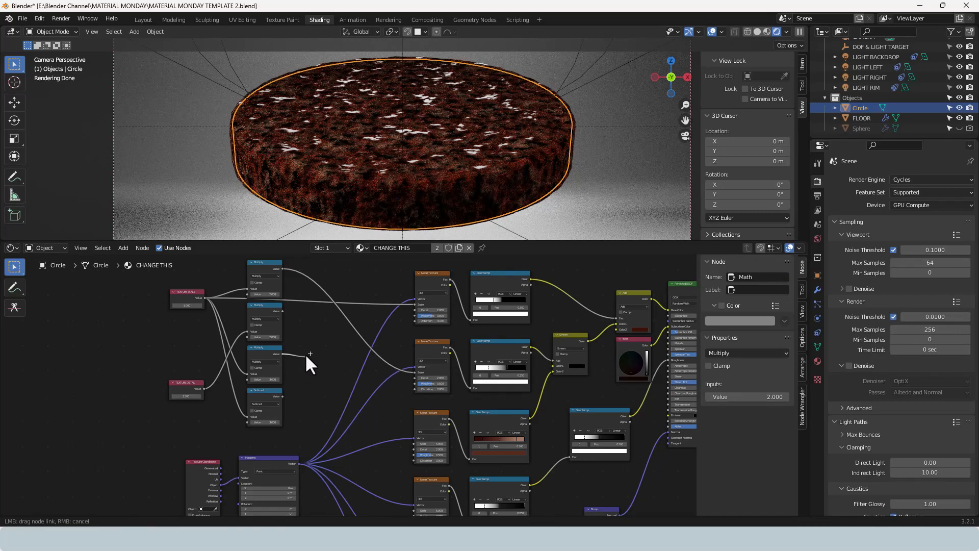
left_click_drag(327, 389, 411, 442)
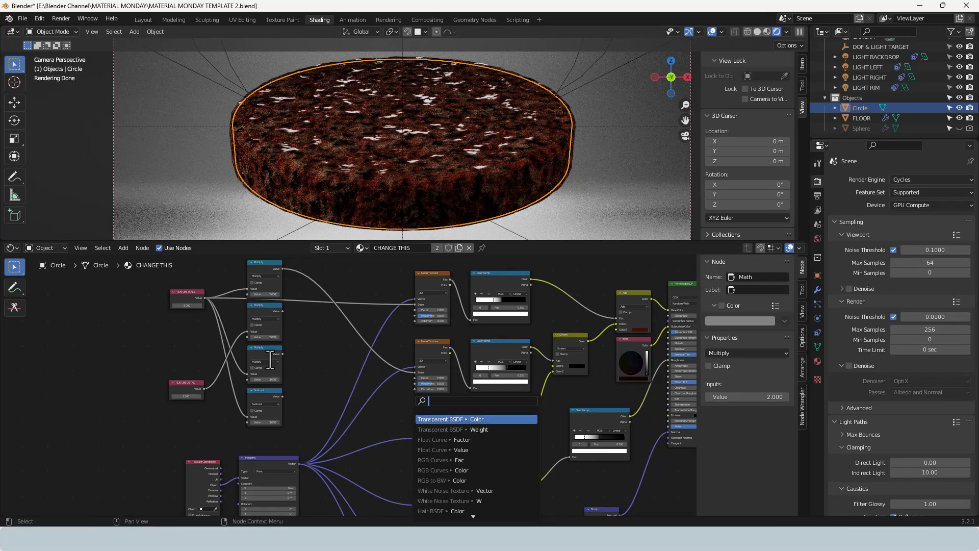
left_click(303, 363)
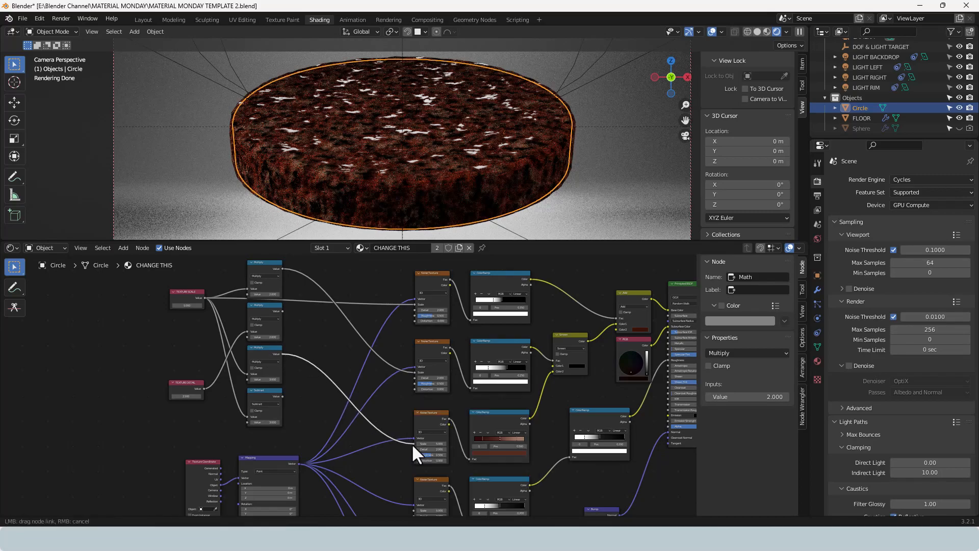
middle_click_drag(400, 408, 385, 336)
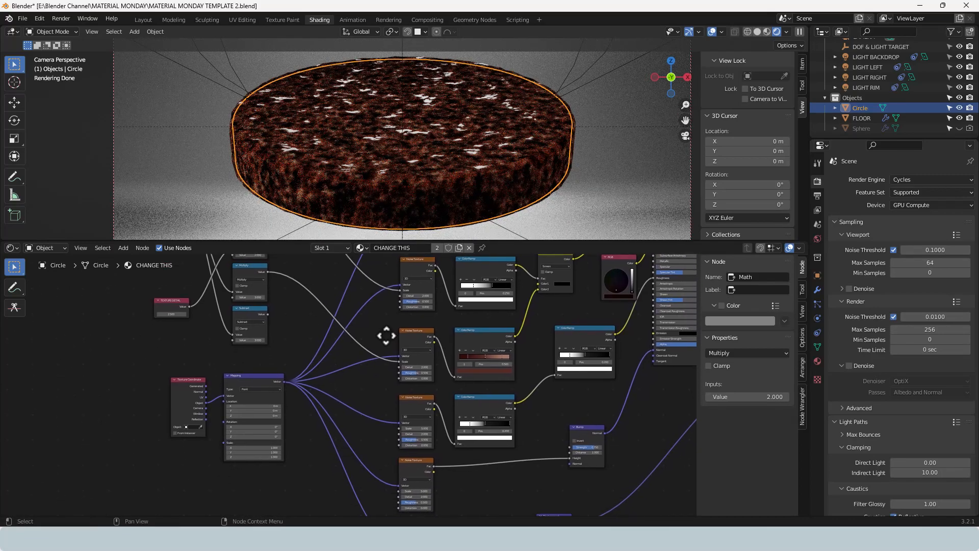
Connect the Subtract node to the fourth Noise Texture's Scale
left_click_drag(266, 314, 400, 427)
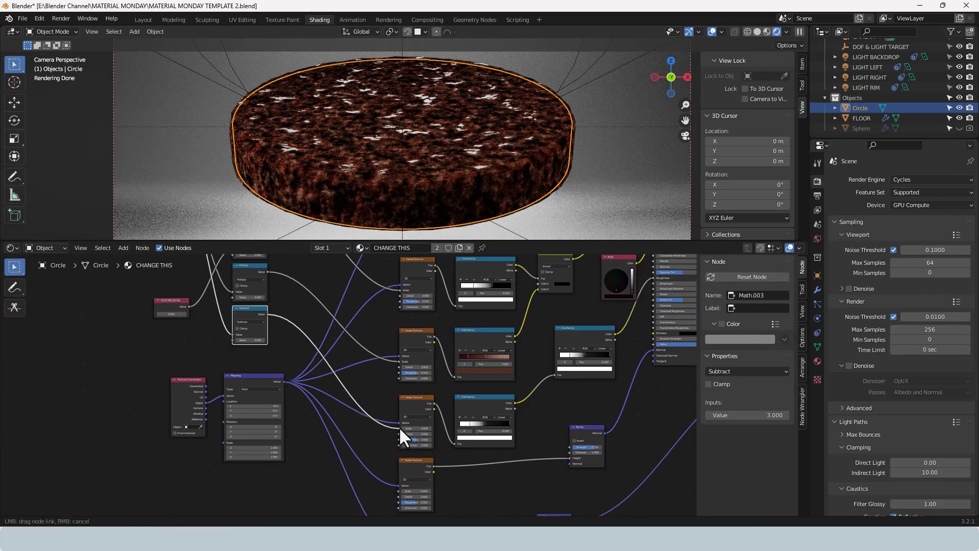
left_click_drag(398, 427, 399, 426)
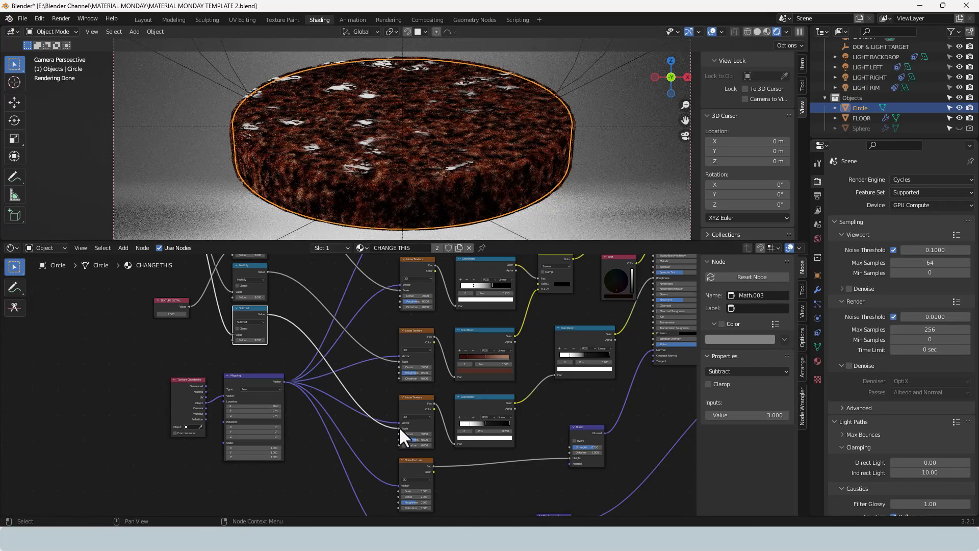
Select the lowest Noise Texture, its ColorRamp and the Displacement node, and move them further down, away from the other nodes
scroll(387, 426, "down", 4)
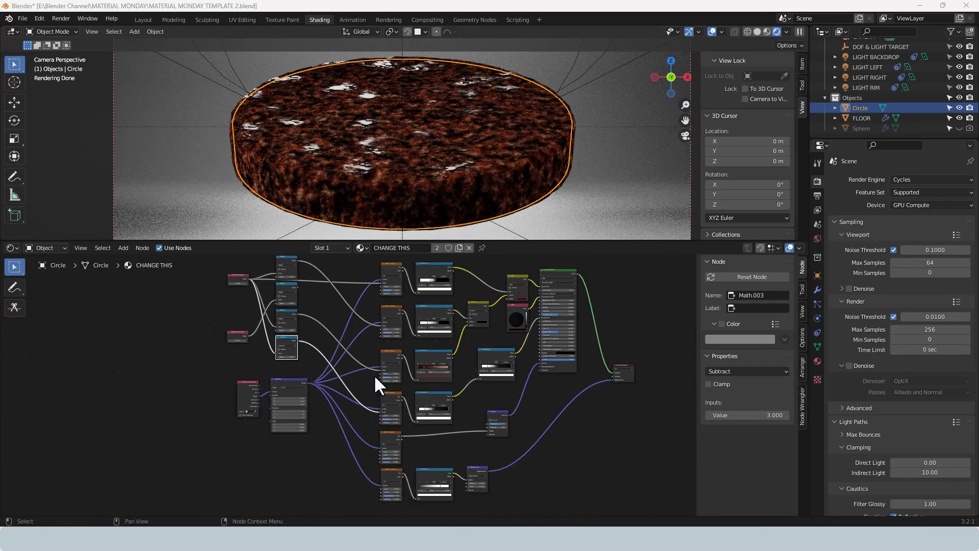
middle_click_drag(355, 380, 353, 378)
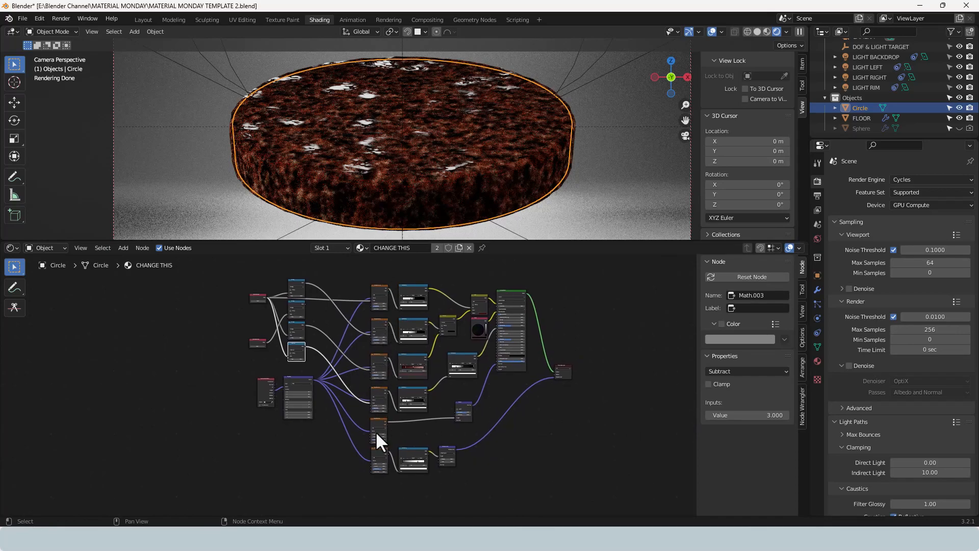
left_click_drag(365, 448, 453, 477)
scroll(434, 405, "up", 2)
middle_click_drag(434, 405, 439, 477)
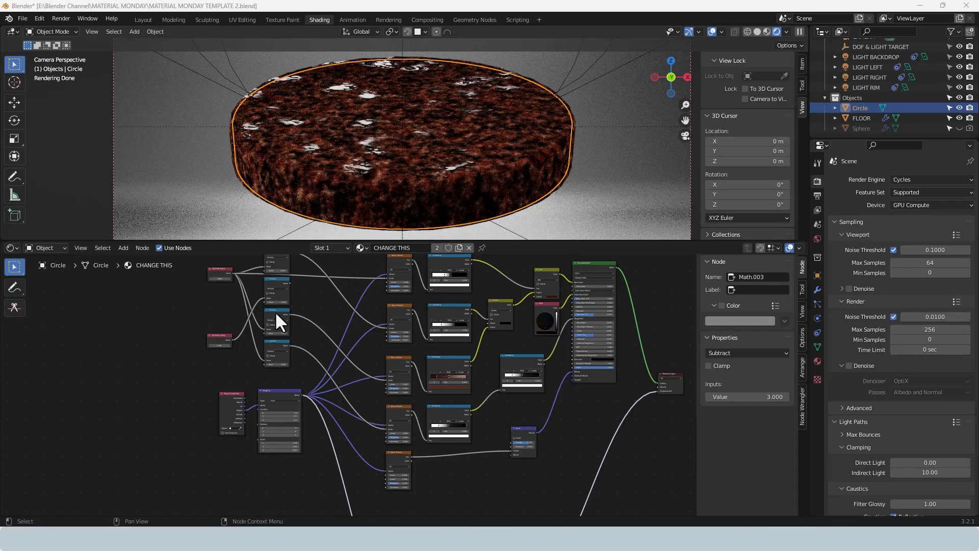
Connect the third Math node to the fourth Noise Texture's Scale and the Subtract node to the fifth Noise Texture's Scale
middle_click_drag(274, 311, 277, 324)
left_click(280, 324)
left_click_drag(284, 325, 380, 439)
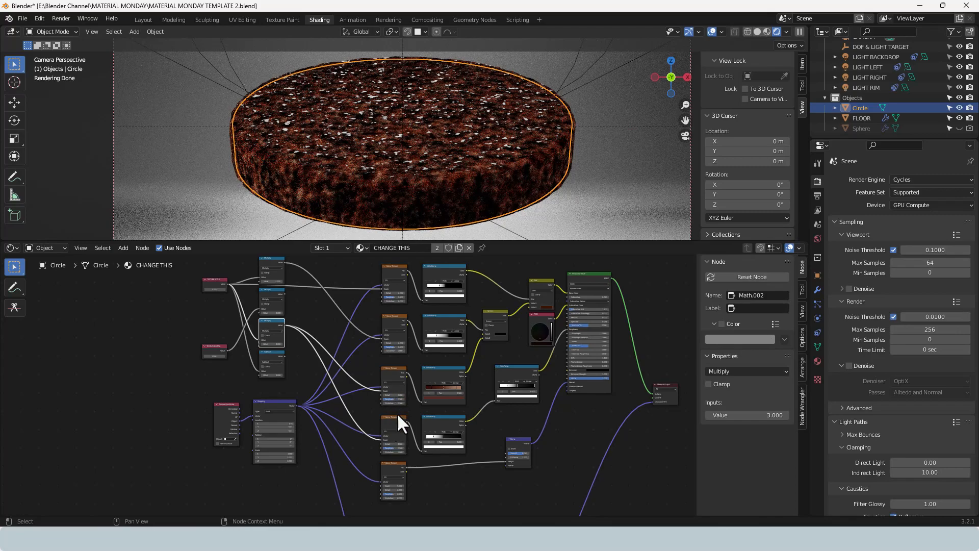
middle_click_drag(363, 398, 363, 362)
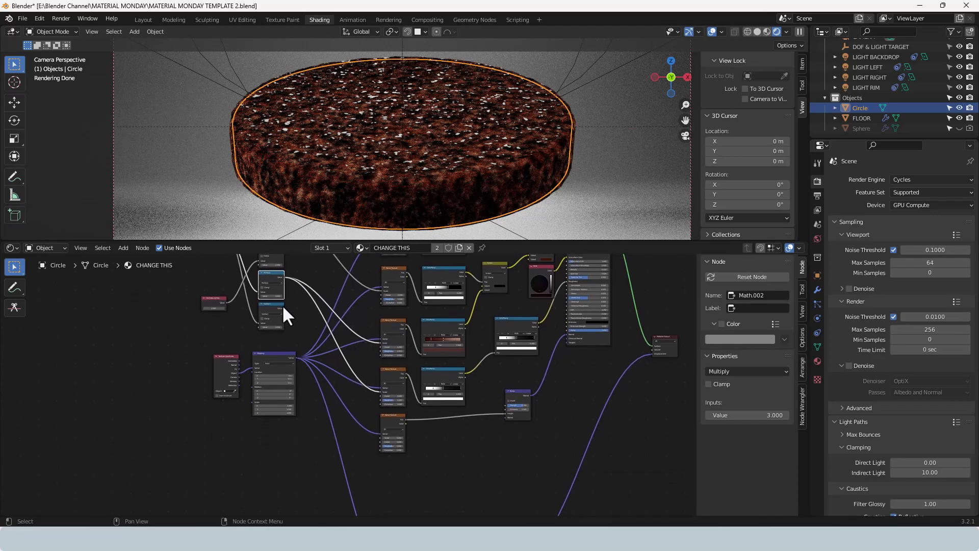
left_click_drag(283, 307, 378, 436)
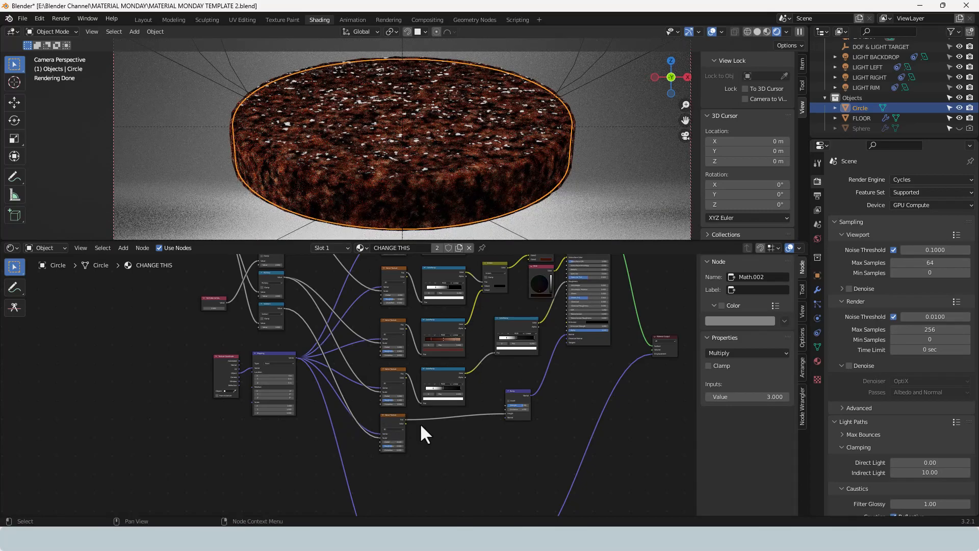
scroll(432, 419, "up", 3)
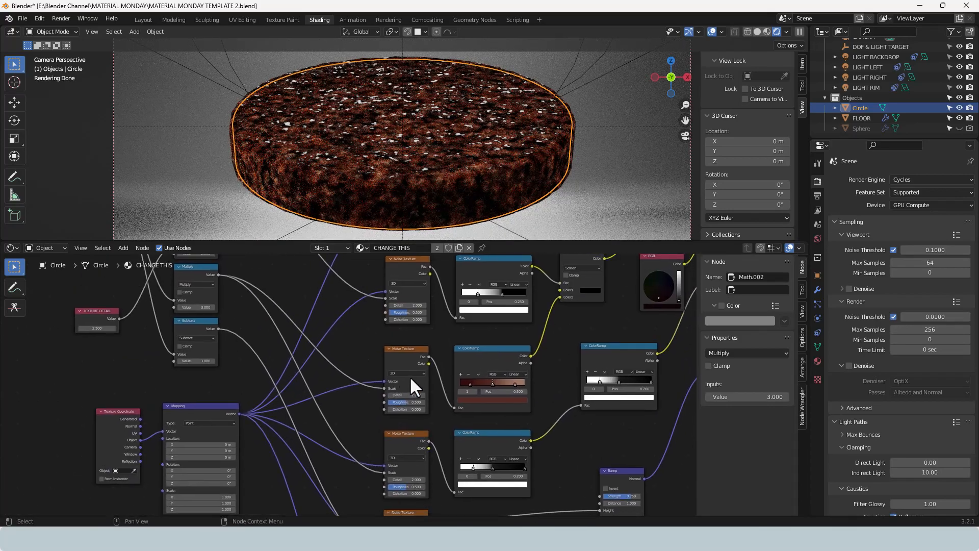
scroll(409, 376, "down", 3)
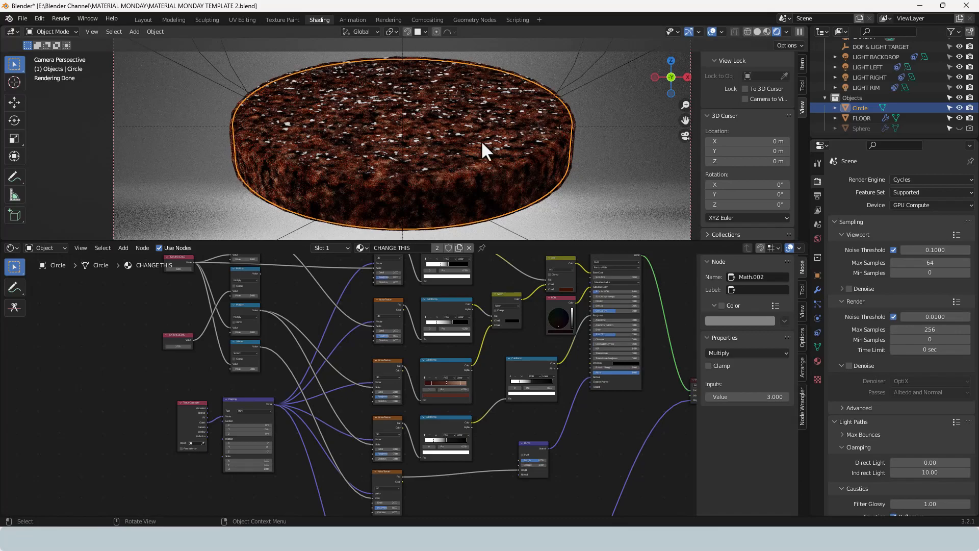
Connect the Multiply node fed by TEXTURE DETAIL to the second Noise Texture's Detail
scroll(304, 350, "up", 3, "shift")
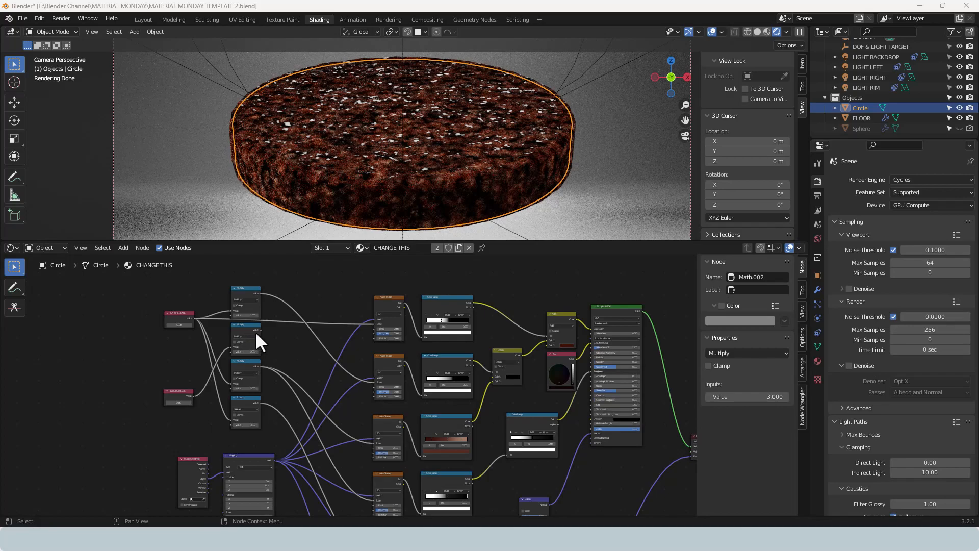
scroll(261, 330, "up", 5)
middle_click_drag(265, 334, 276, 350)
left_click_drag(231, 318, 396, 402)
scroll(417, 369, "down", 2)
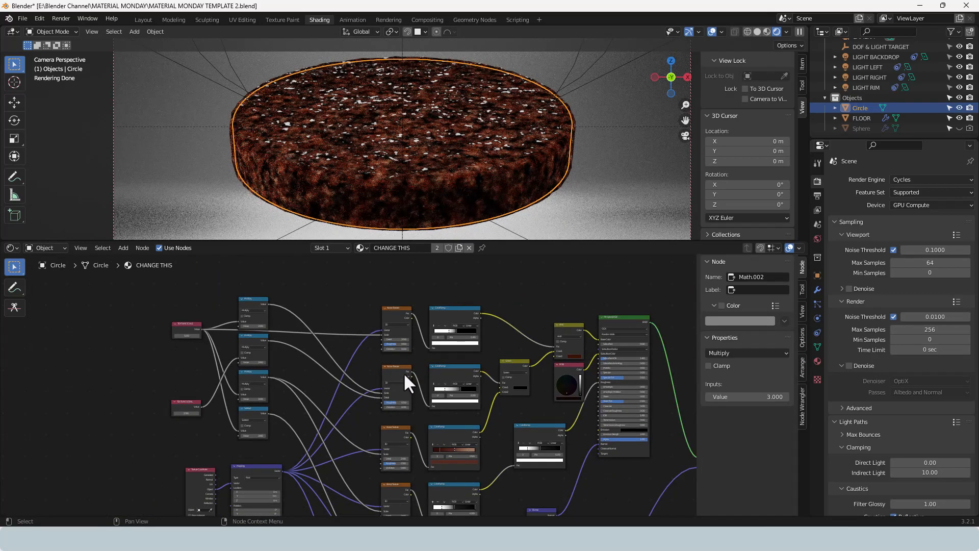
Connect TEXTURE DETAIL directly to the Detail inputs of the first, third, fourth and fifth Noise Textures
left_click_drag(201, 405, 381, 340)
middle_click_drag(307, 406, 306, 329)
left_click_drag(201, 327, 378, 380)
left_click_drag(201, 326, 381, 437)
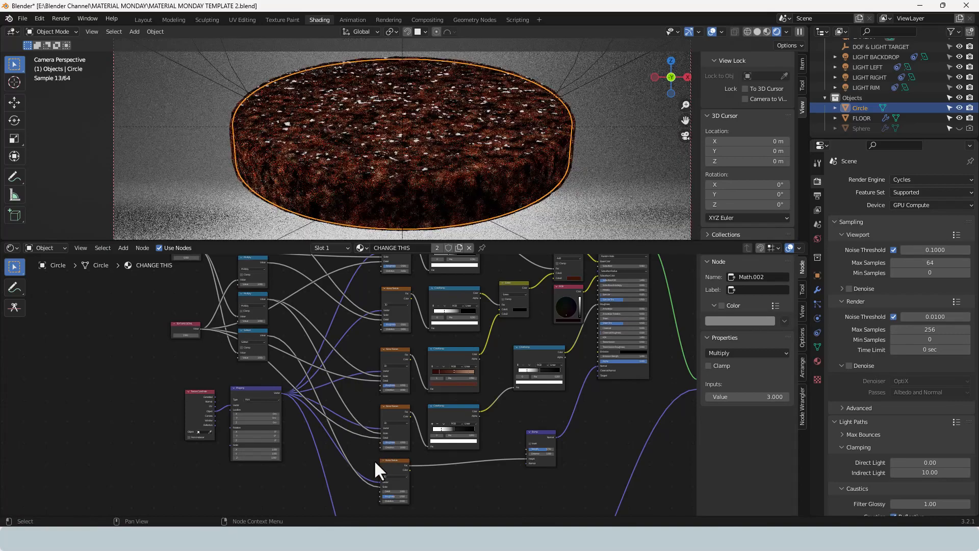
middle_click_drag(374, 460, 364, 406)
left_click_drag(188, 275, 366, 437)
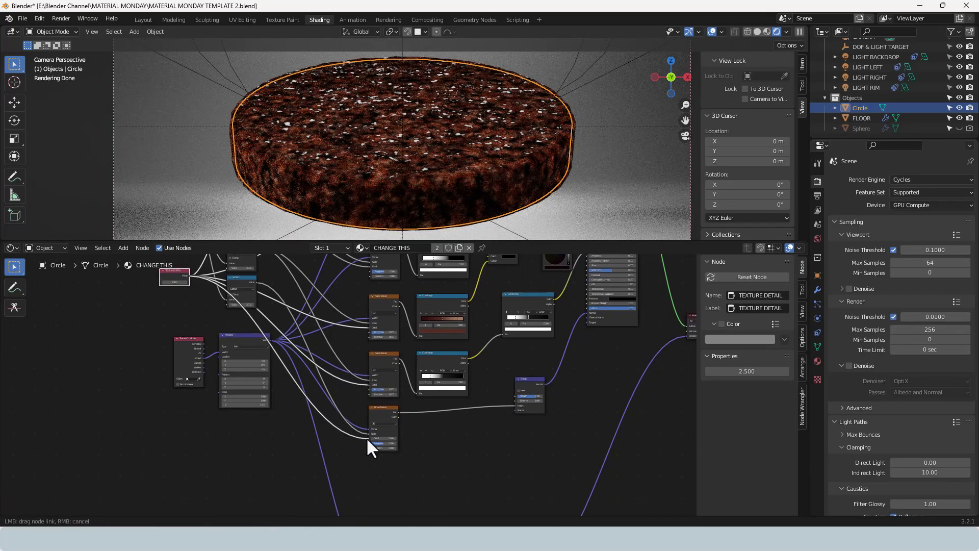
Move the TEXTURE SCALE node down so it sits just above TEXTURE DETAIL
scroll(504, 403, "down", 3)
middle_click_drag(518, 357, 530, 412)
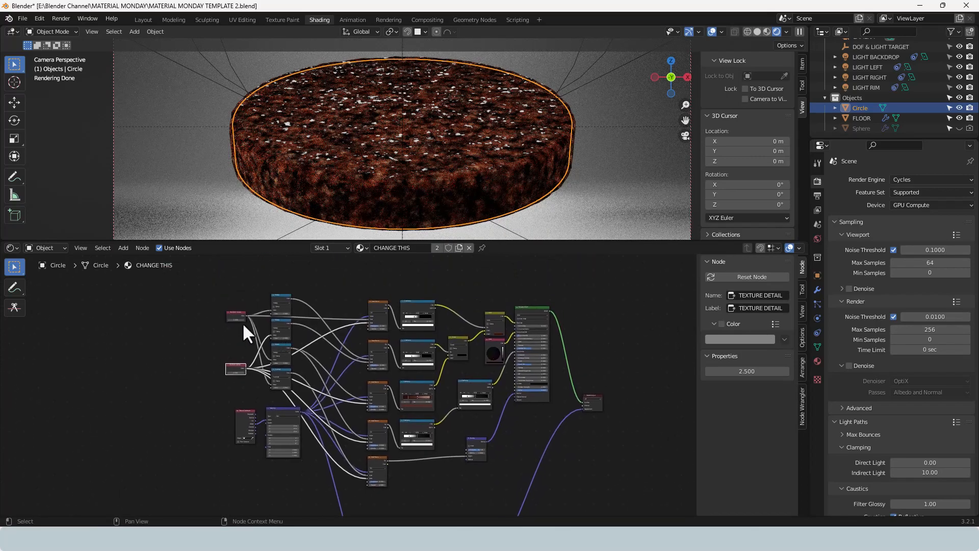
left_click_drag(238, 314, 238, 353)
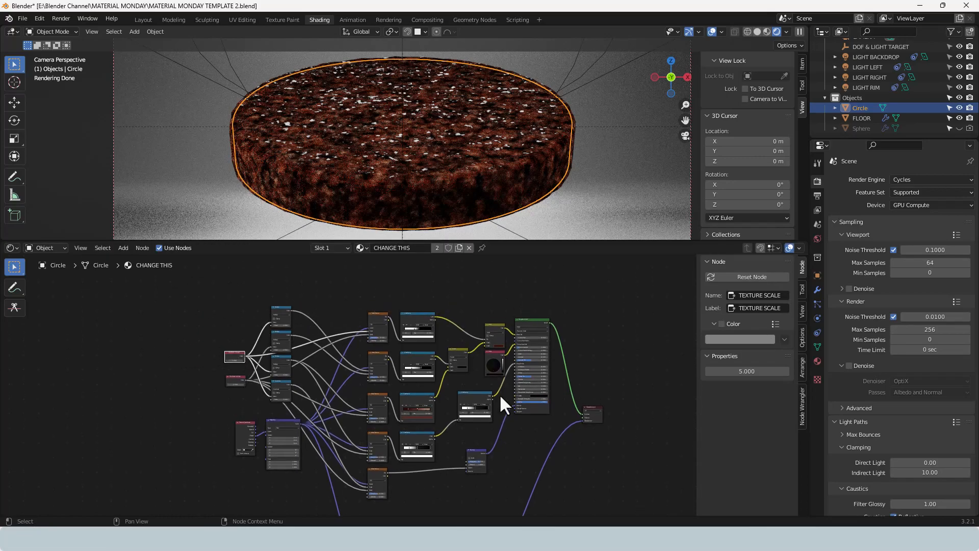
scroll(578, 429, "down", 1)
middle_click_drag(539, 439, 542, 399)
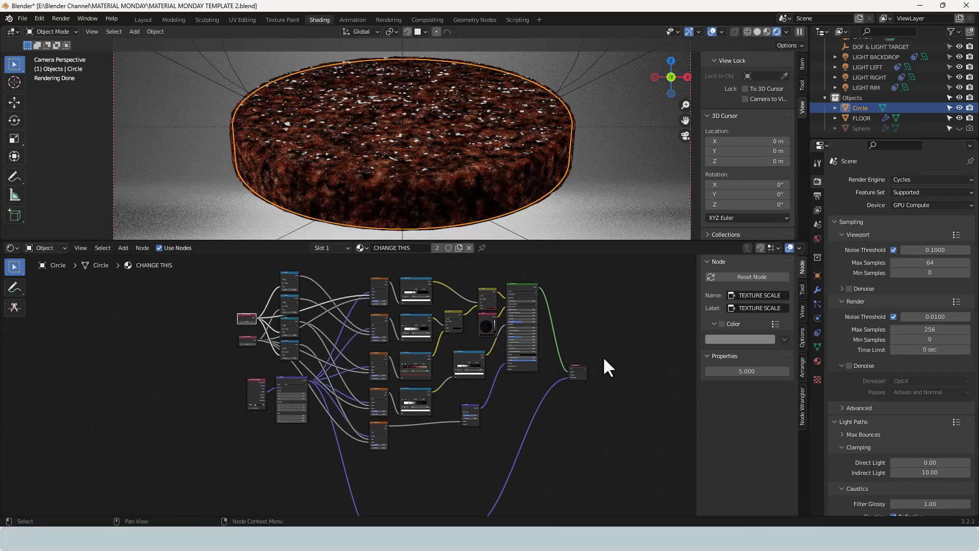
Move the displacement Noise Texture, ColorRamp and Displacement nodes back up beneath the fifth Noise Texture
scroll(459, 449, "down", 1)
middle_click_drag(459, 454, 450, 350)
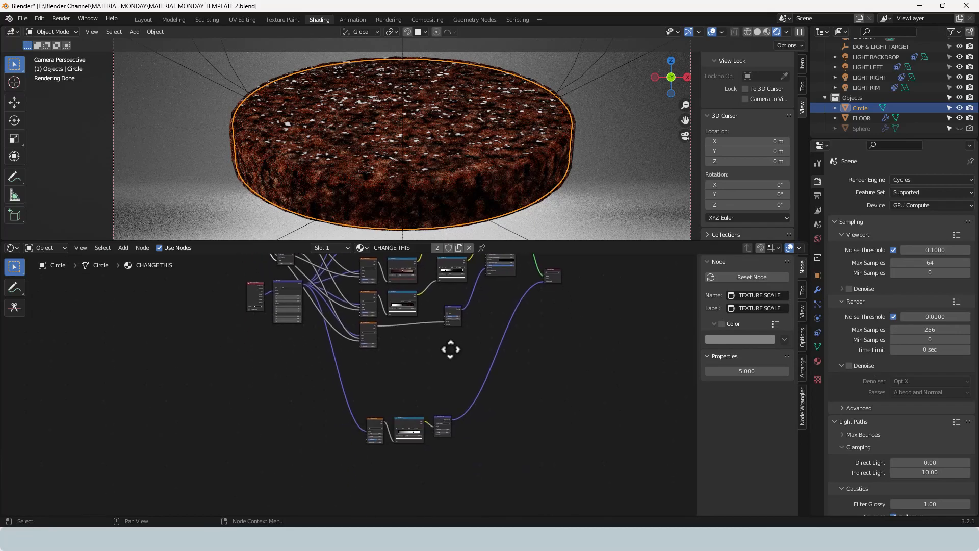
left_click_drag(321, 408, 487, 451)
left_click_drag(435, 415, 427, 352)
middle_click_drag(497, 348, 496, 415)
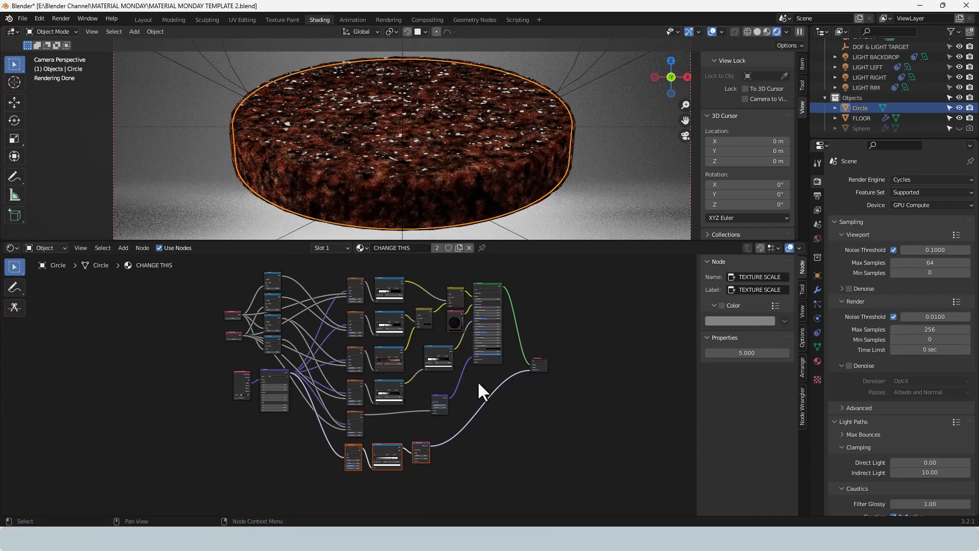
scroll(510, 386, "up", 1)
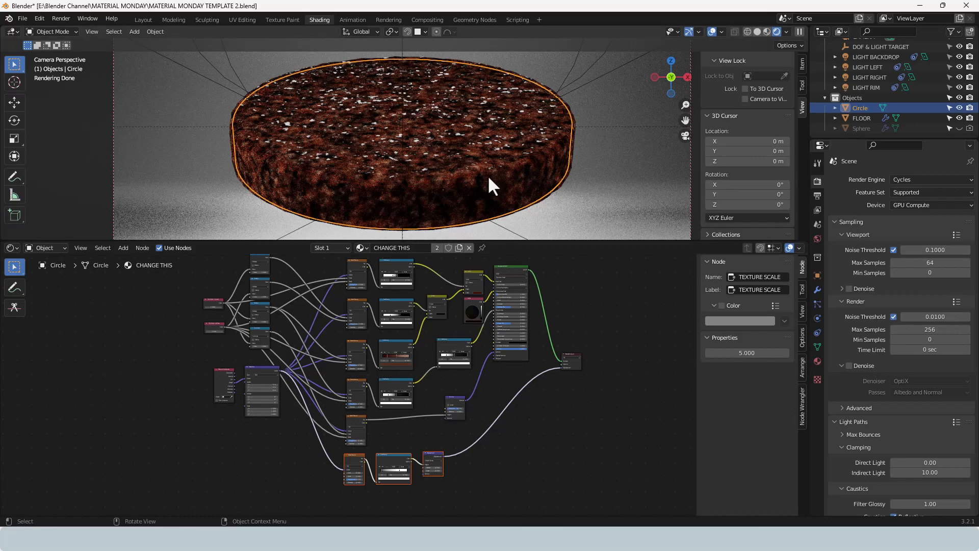
Render the image to examine the finished material, and close the render window
left_click(60, 19)
left_click(63, 29)
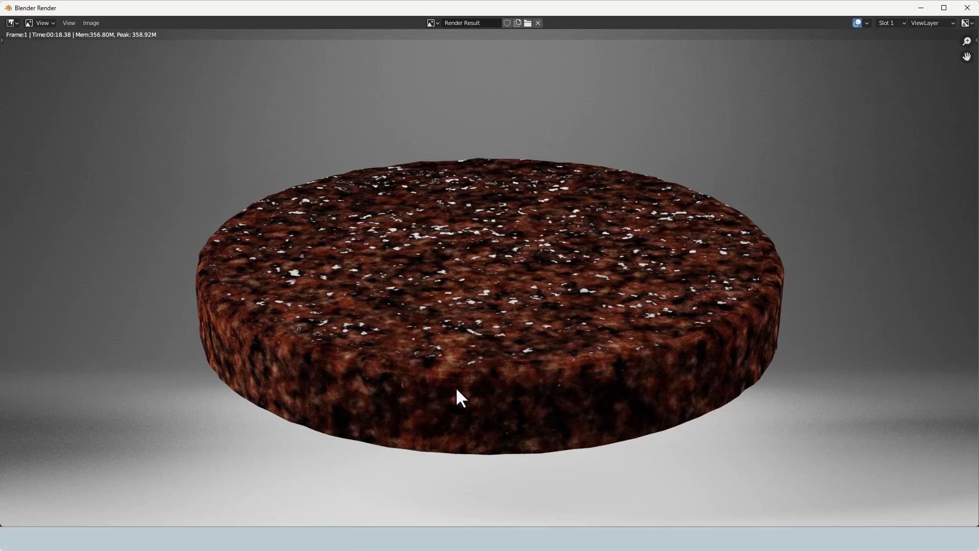
left_click(968, 8)
Set the Principled BSDF's Subsurface to 0.005 and check the disc's surface up close in the viewport
middle_click_drag(629, 280, 500, 403)
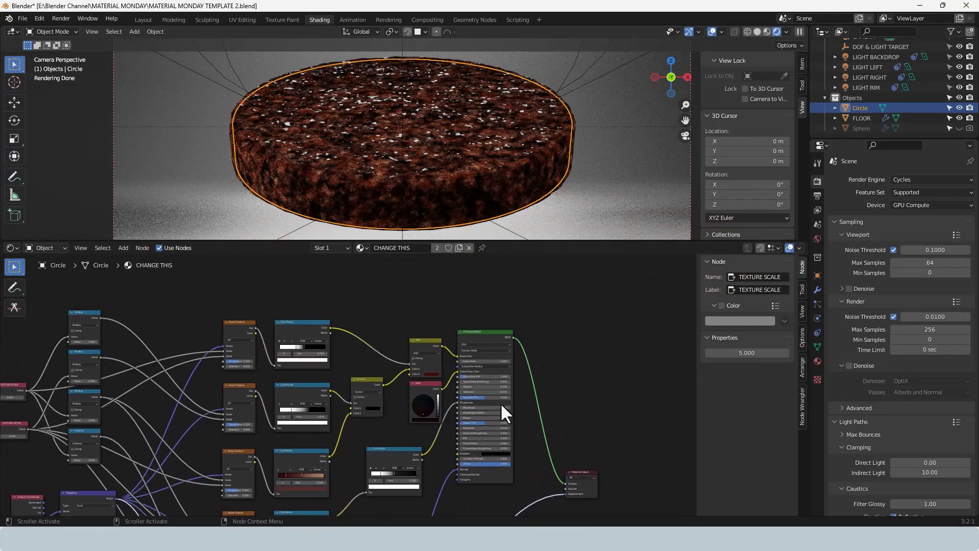
scroll(510, 387, "up", 2)
middle_click_drag(527, 369, 440, 367)
scroll(439, 367, "up", 2)
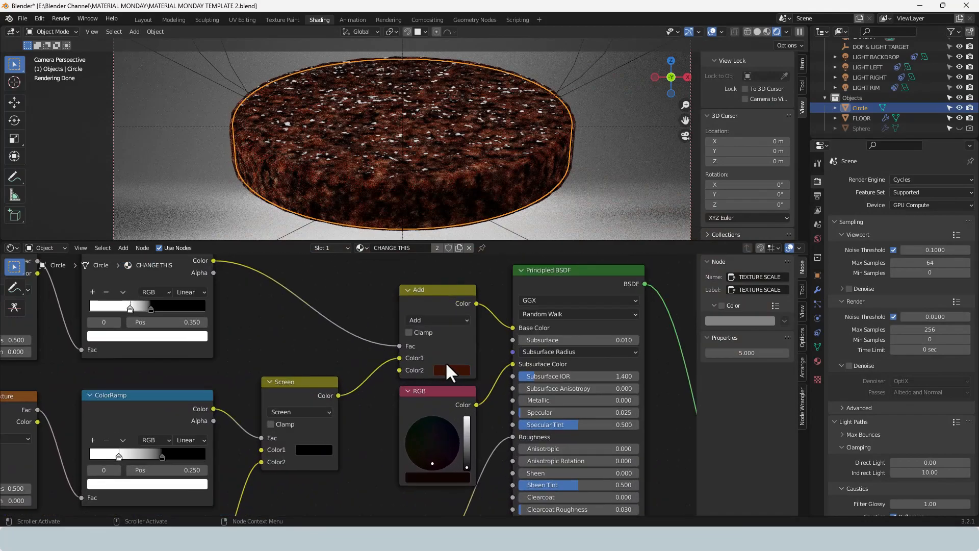
double_click(557, 340)
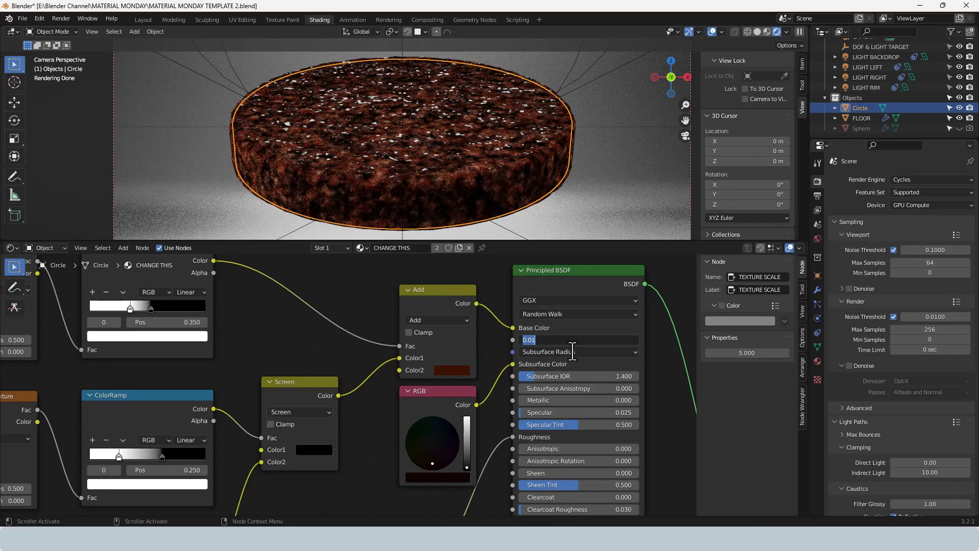
type("0.005")
key("Return")
scroll(396, 194, "up", 4)
scroll(397, 194, "down", 2)
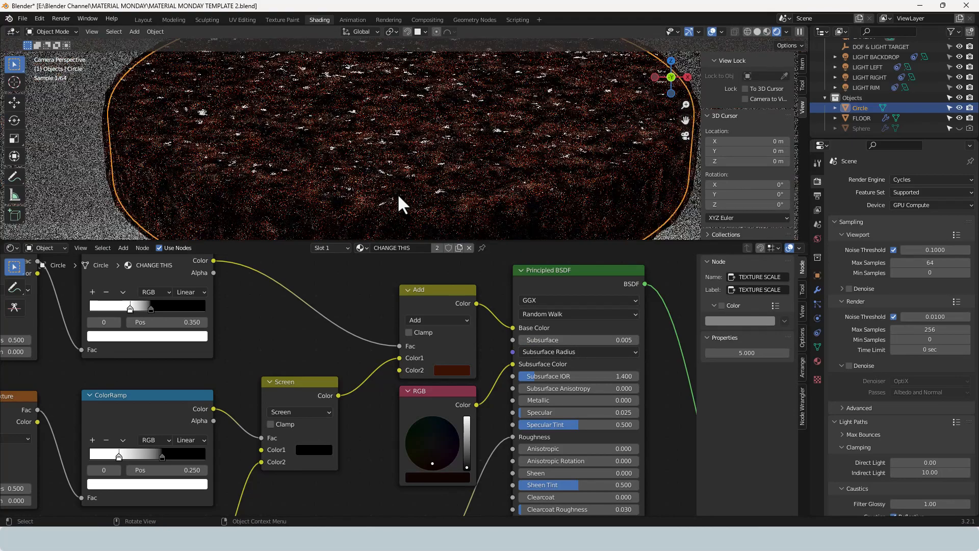
scroll(397, 193, "down", 2)
scroll(390, 194, "up", 1)
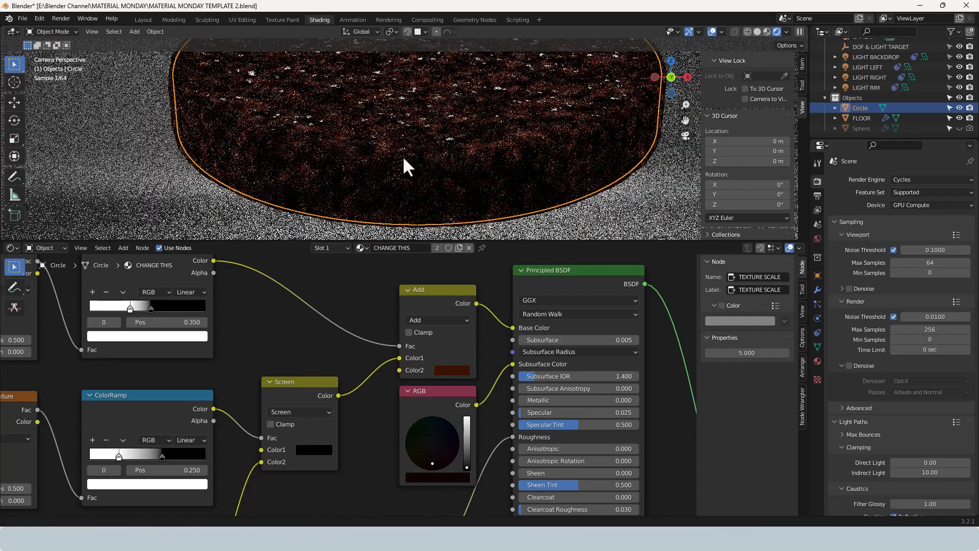
Lower the Principled BSDF's Subsurface to 0.001 and inspect the disc's surface in the viewport
left_click(576, 339)
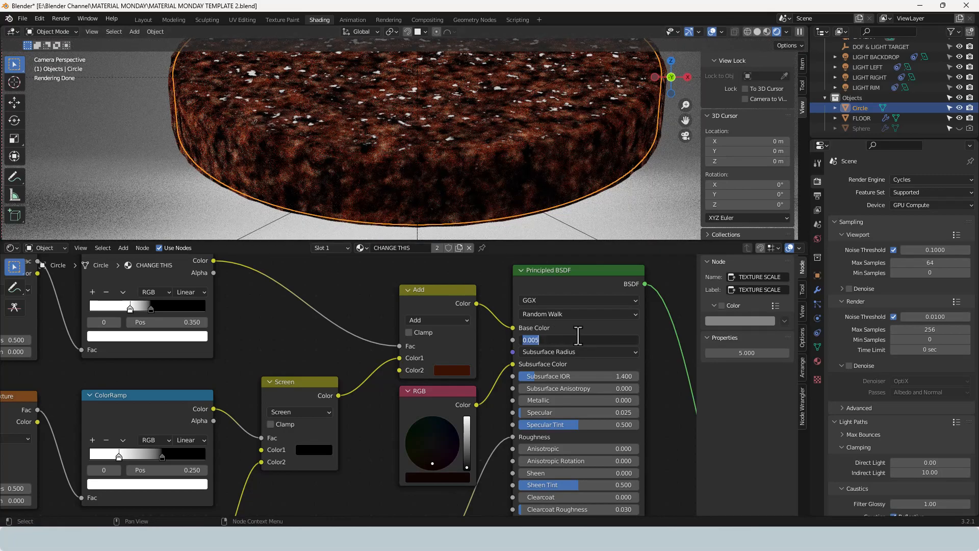
type("0.001")
key("Return")
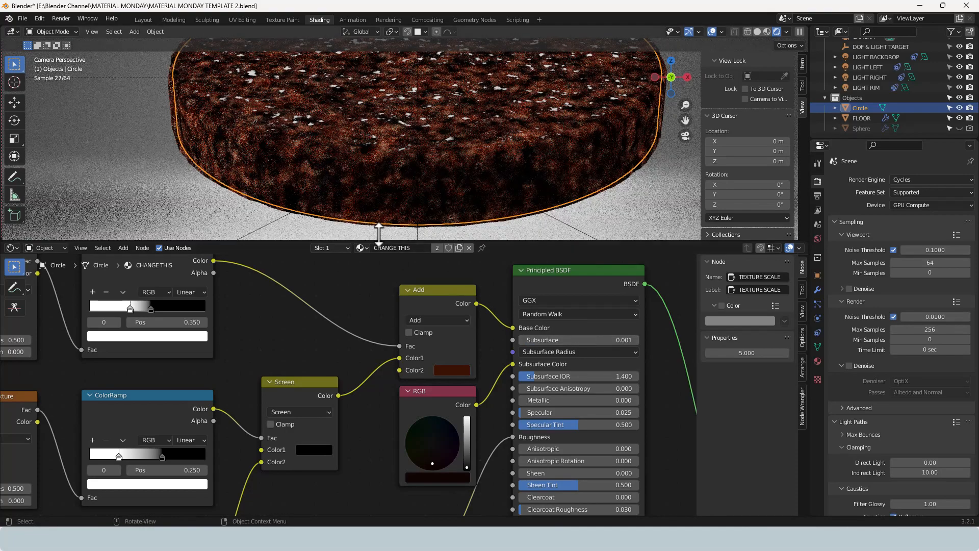
scroll(365, 176, "up", 4)
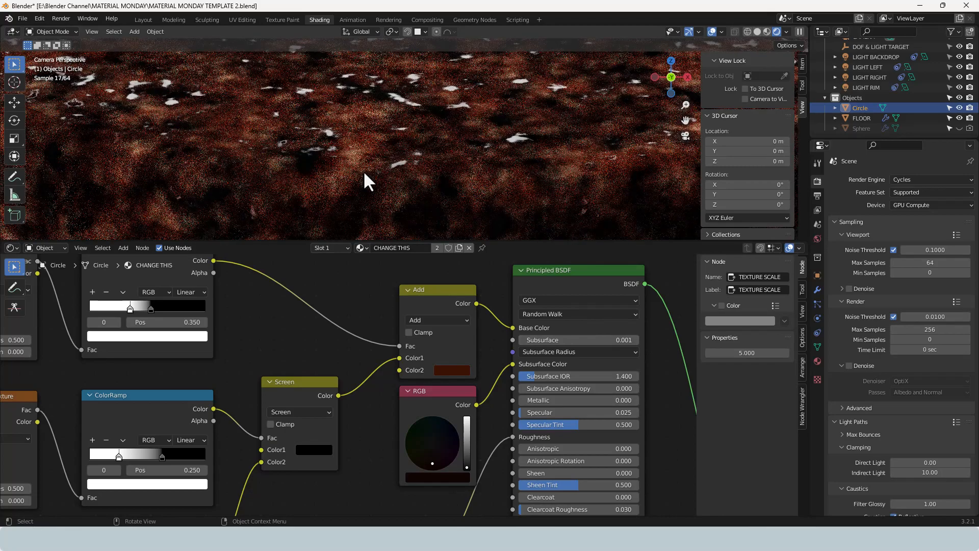
scroll(363, 170, "down", 4)
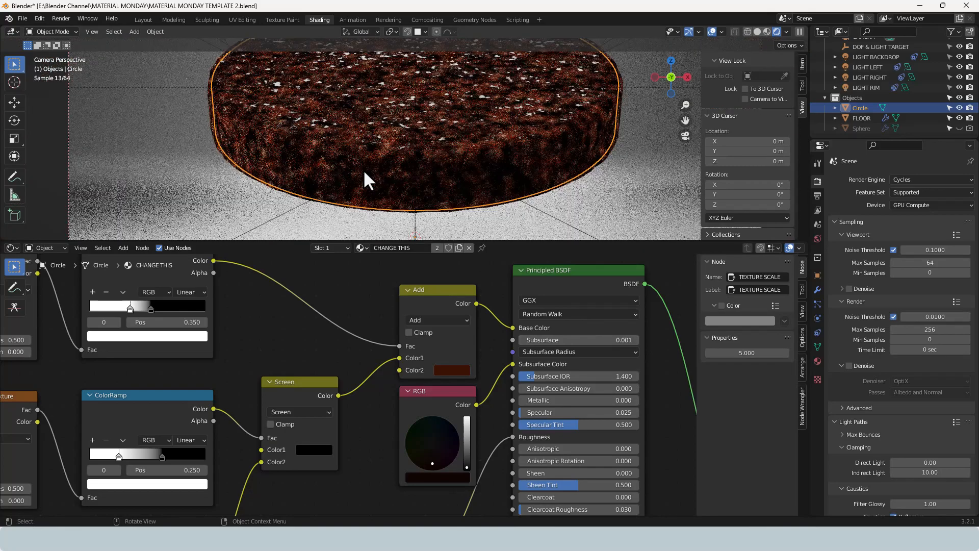
Render the image again and examine the disc's material both close up and from a distance
left_click(61, 13)
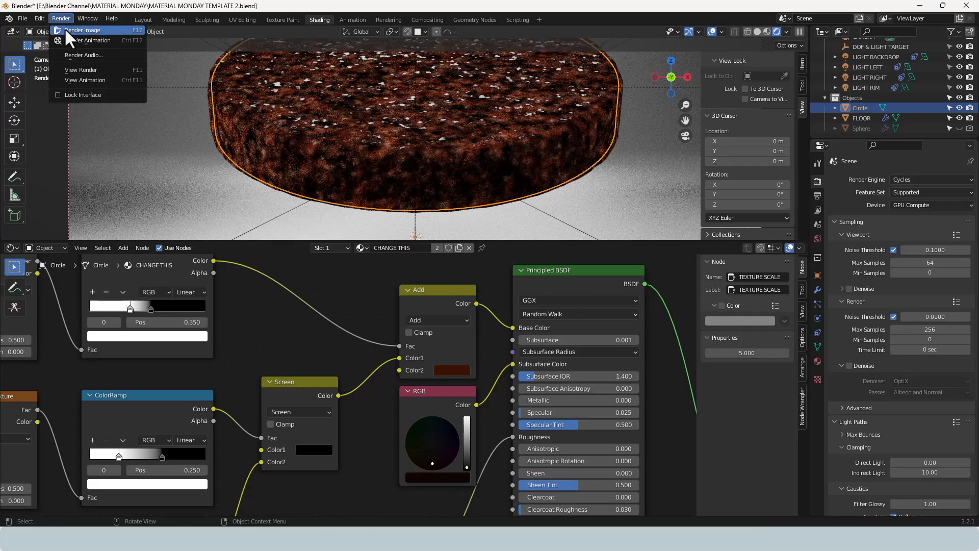
left_click(64, 29)
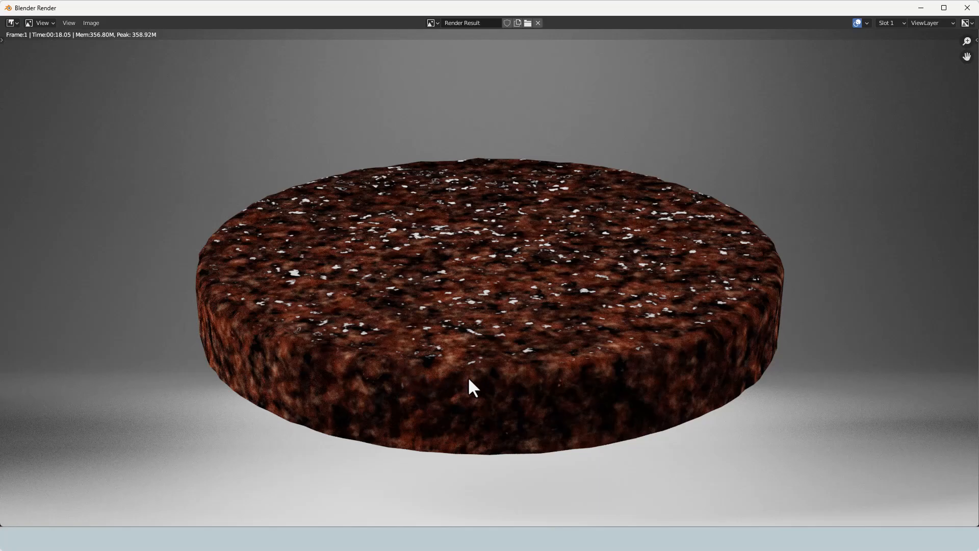
scroll(469, 379, "down", 2)
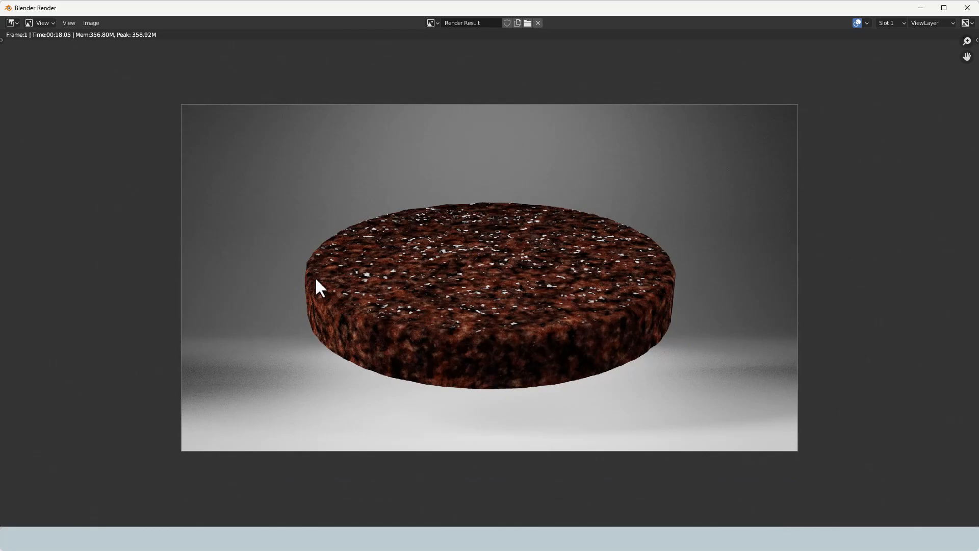
scroll(515, 299, "down", 1)
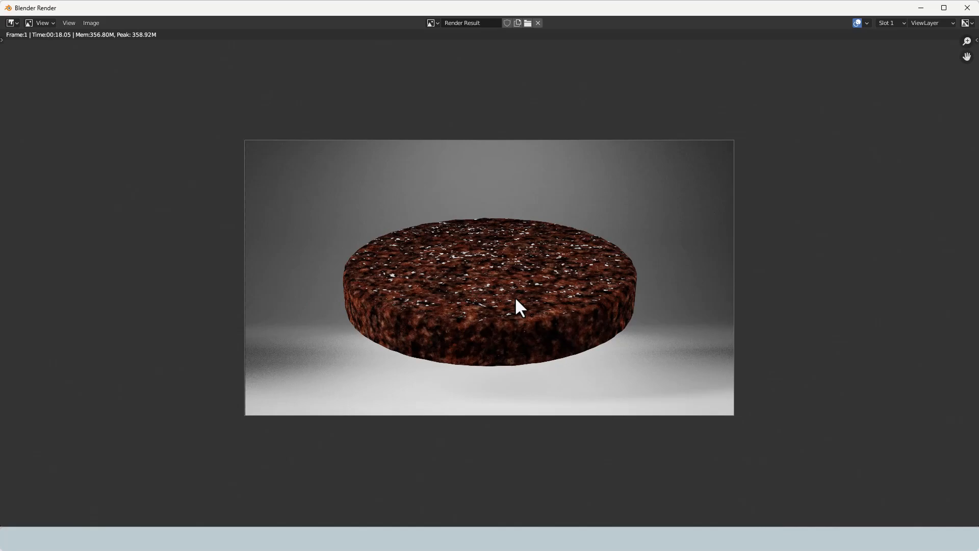
scroll(515, 300, "down", 6)
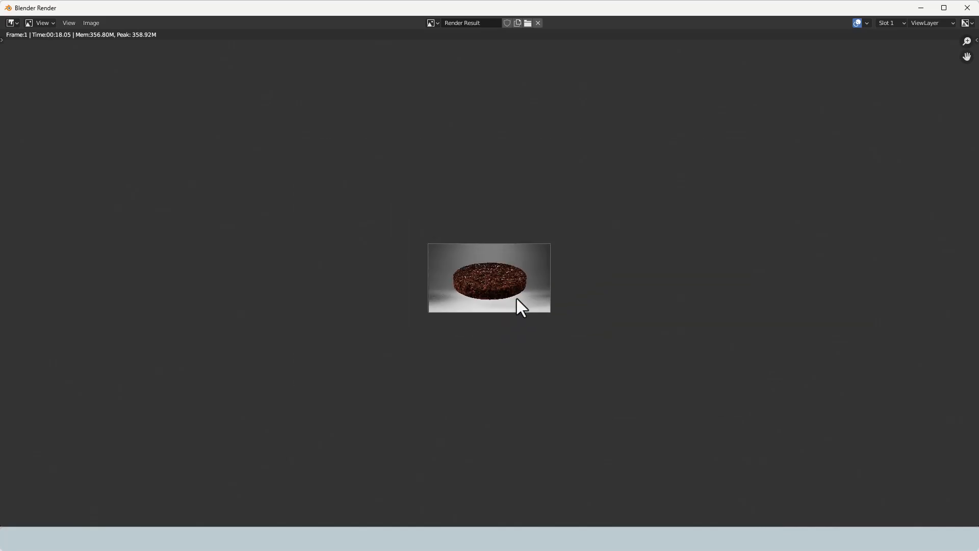
scroll(516, 299, "up", 4)
scroll(503, 319, "up", 3)
scroll(502, 319, "up", 2)
scroll(501, 319, "down", 1)
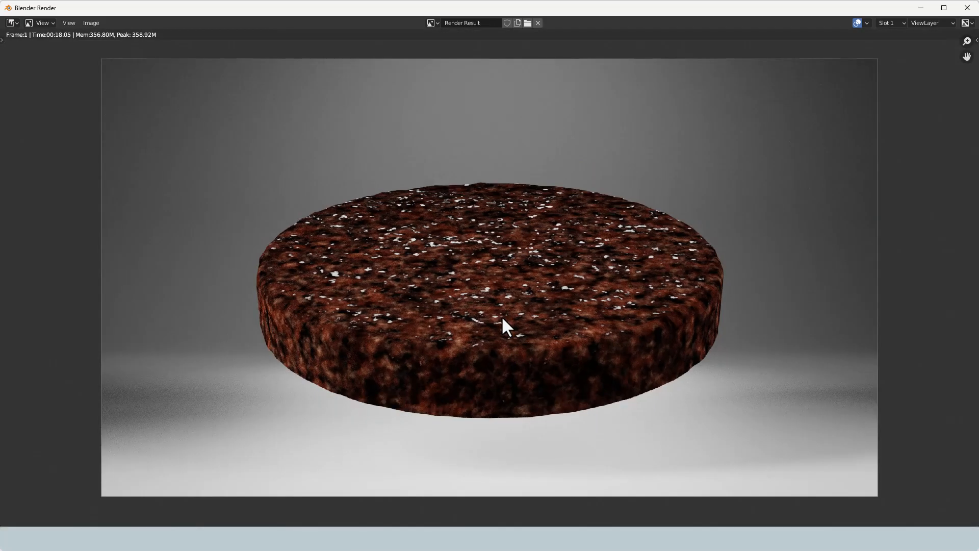